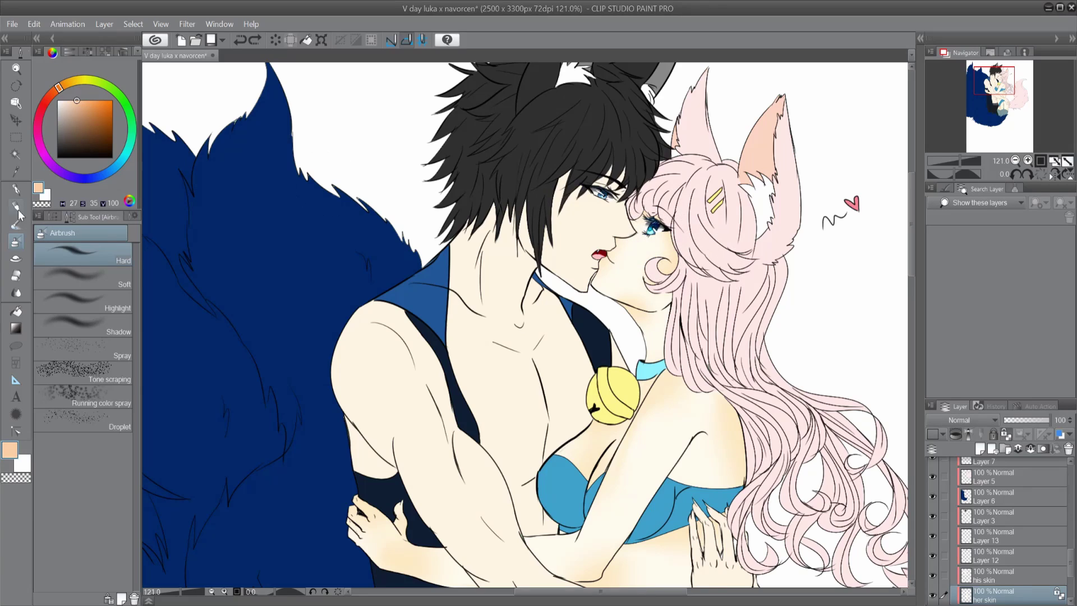
Paint peach shadows with the Turnip pen around her cheek curl, along the hairline and beneath her chin
key(p)
scroll(701, 251, up, 4)
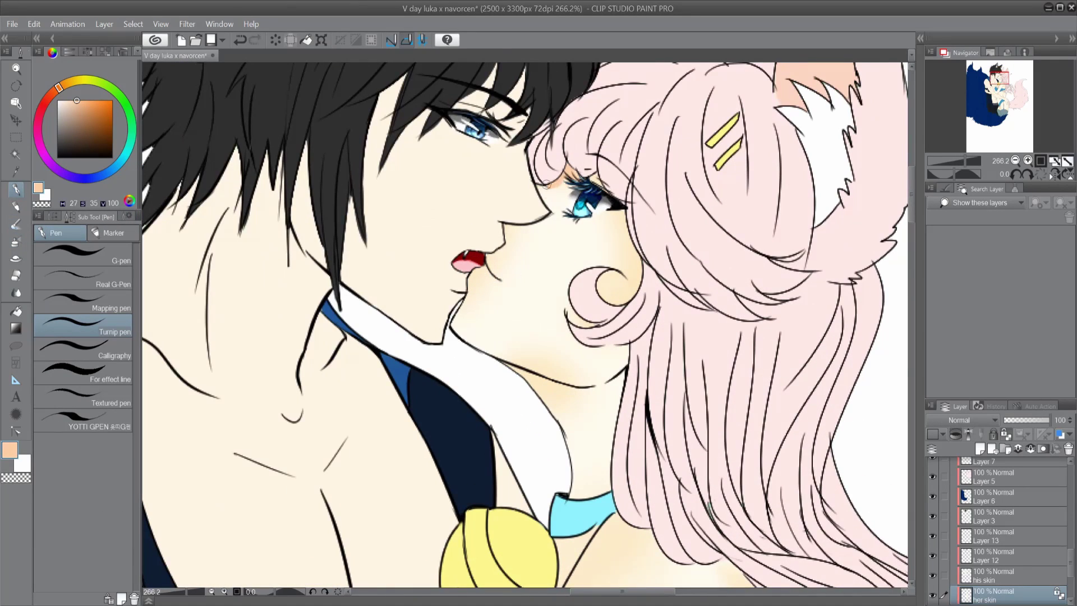
drag(564, 303, 600, 282)
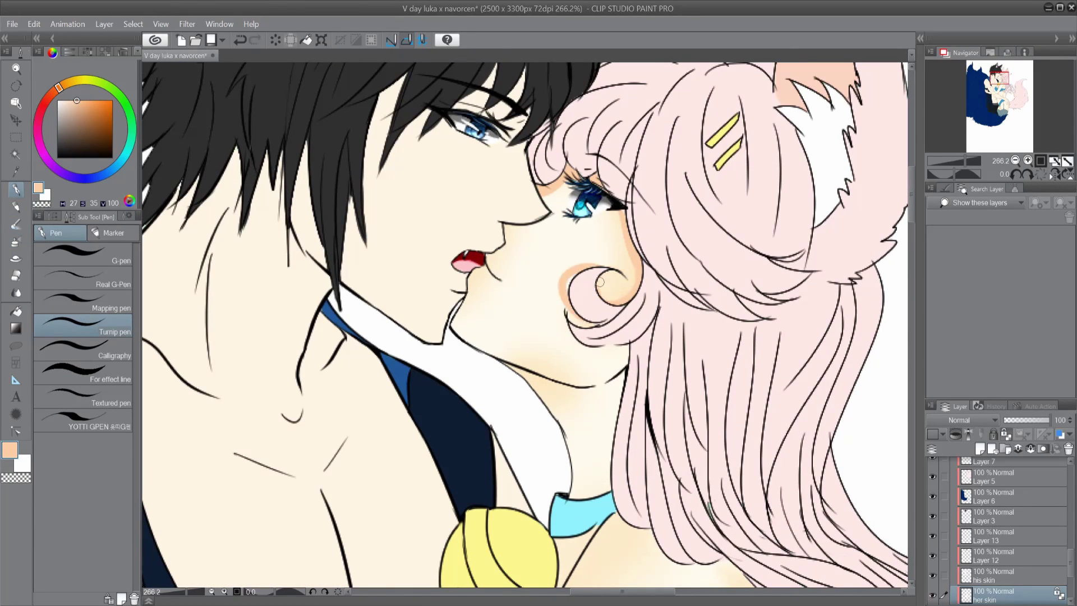
drag(596, 321, 567, 314)
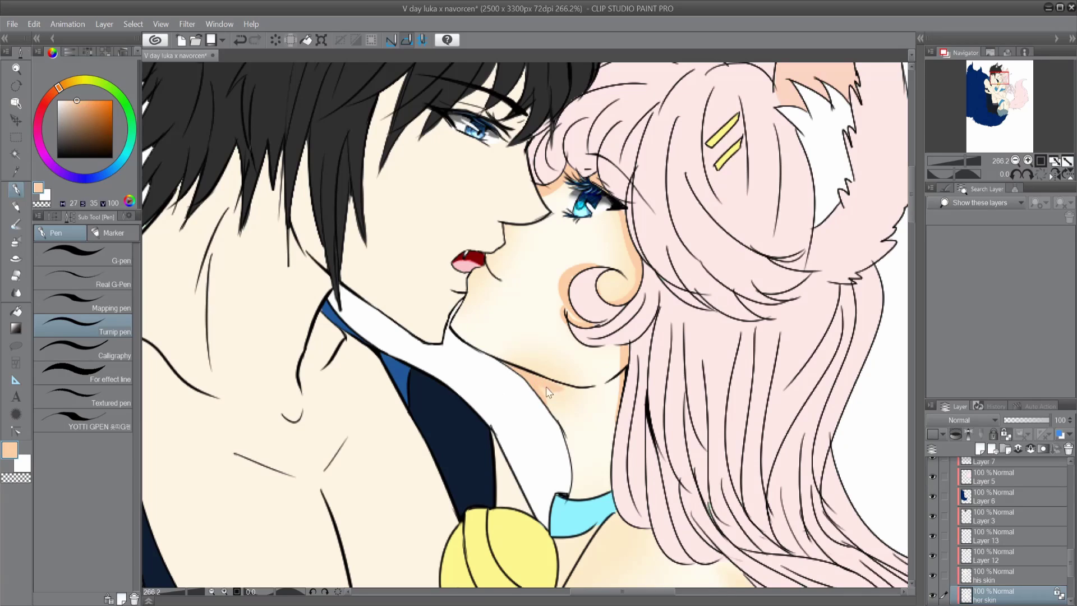
Shade her underarm and the skin below the bell with the peach Turnip pen
scroll(501, 276, down, 2)
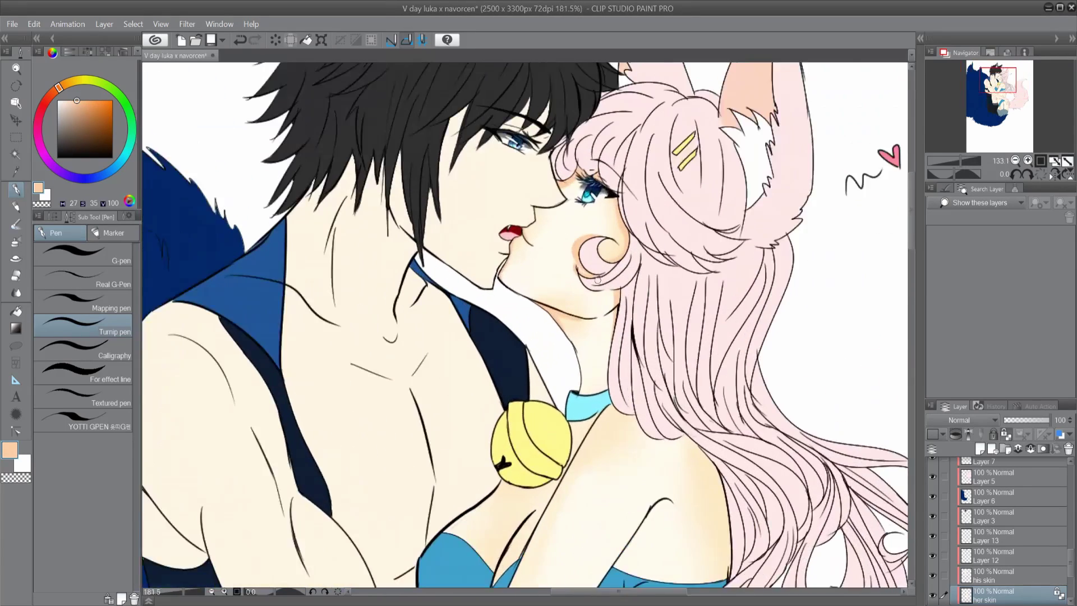
scroll(561, 303, down, 2)
scroll(619, 332, up, 1)
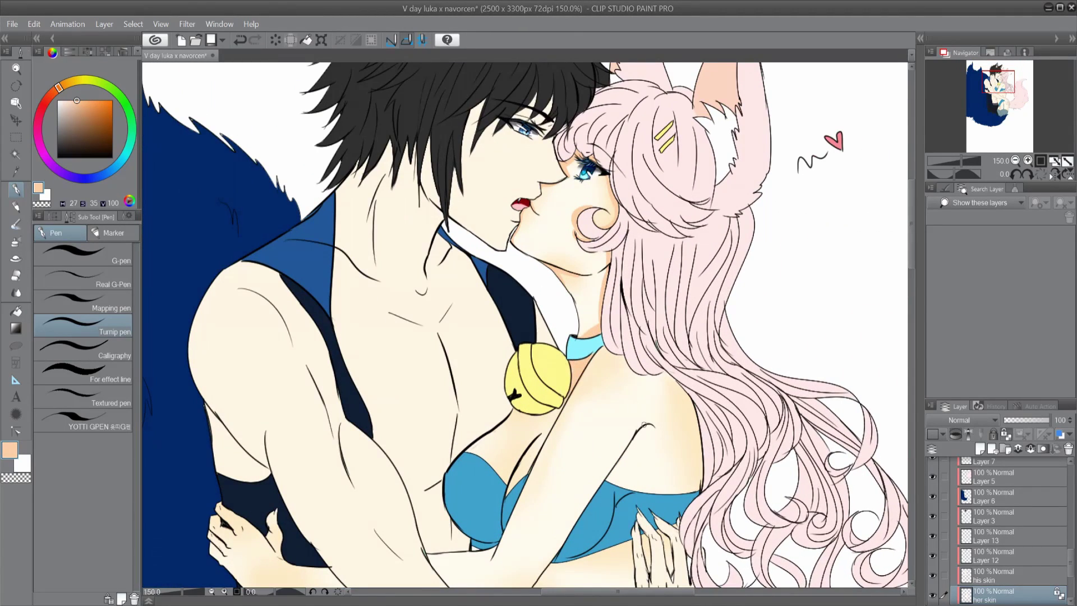
drag(642, 468, 614, 481)
mouse_move(547, 429)
mouse_down()
mouse_move(508, 479)
mouse_move(520, 464)
mouse_up()
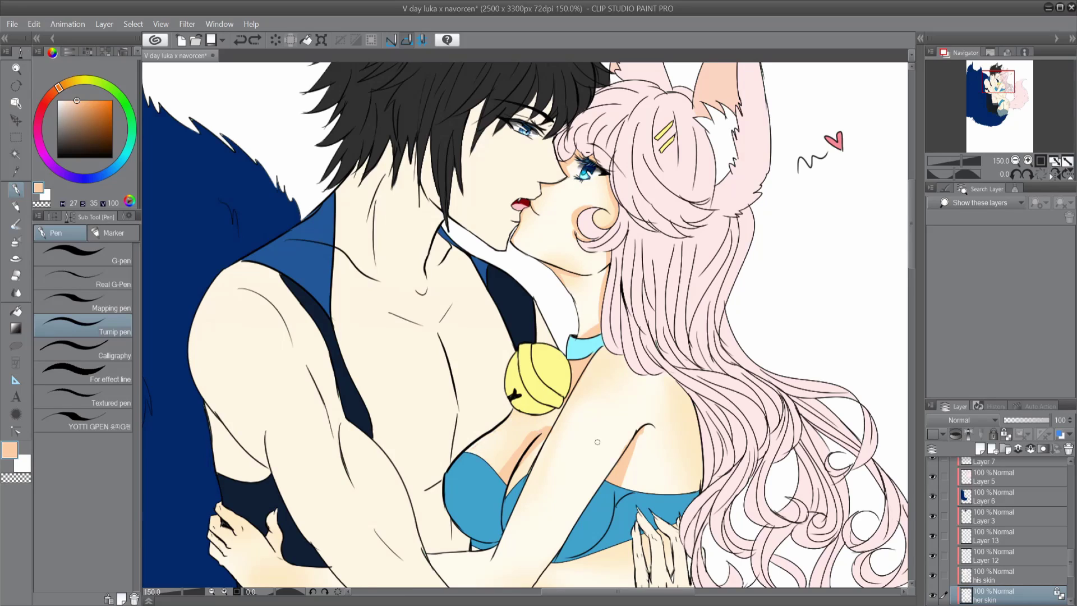
Add peach pen shadows along both her arms, the elbow, her wrist and the skin below the bikini top
scroll(505, 437, down, 3)
drag(555, 328, 493, 472)
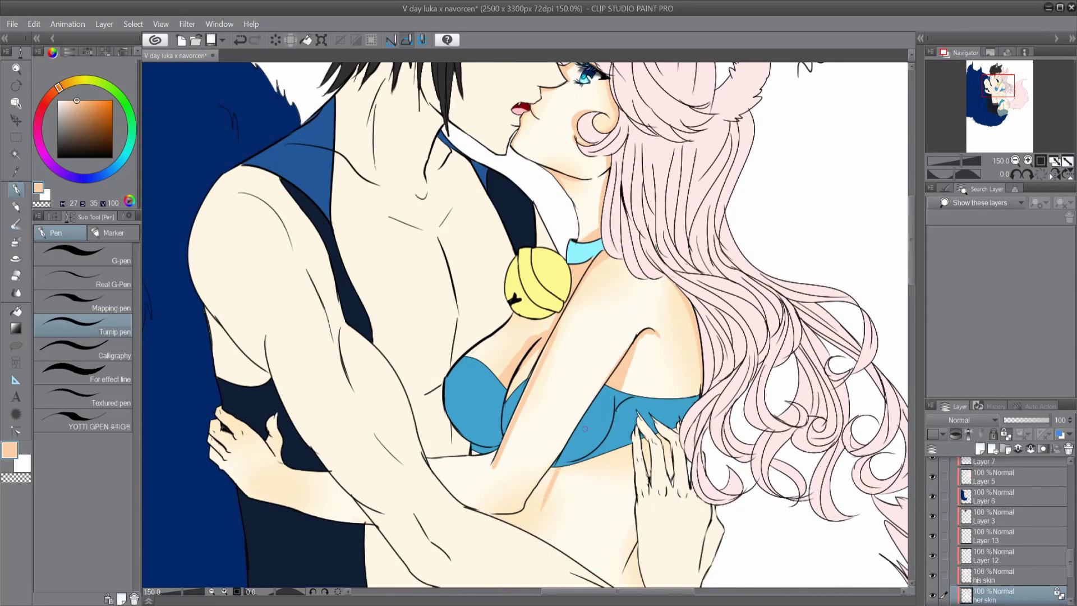
drag(517, 511, 484, 512)
drag(637, 328, 527, 499)
drag(447, 461, 493, 456)
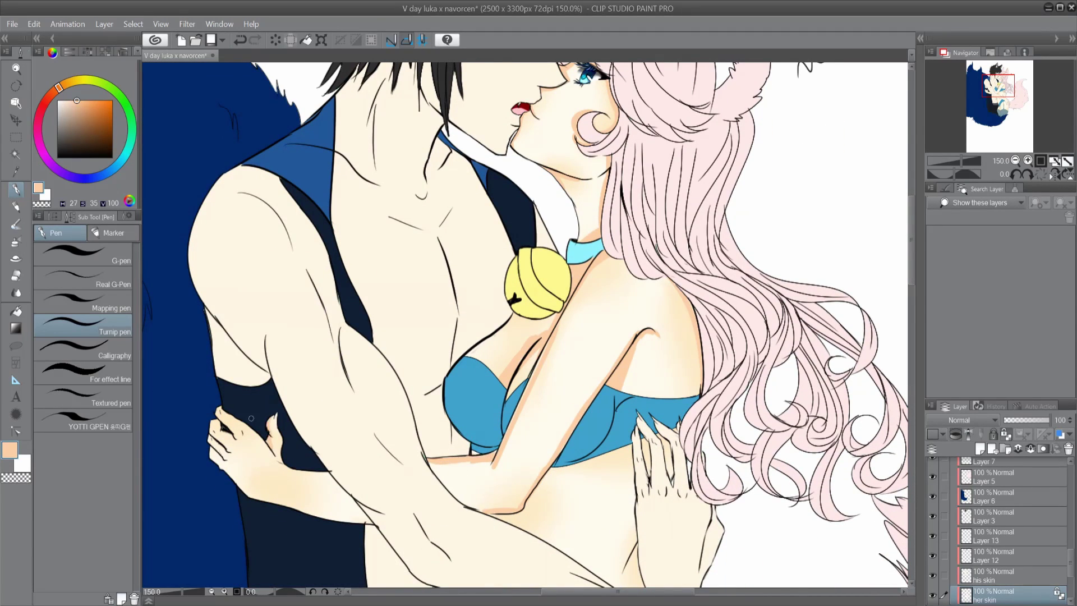
mouse_move(245, 499)
mouse_down()
mouse_move(243, 451)
mouse_move(276, 462)
mouse_up()
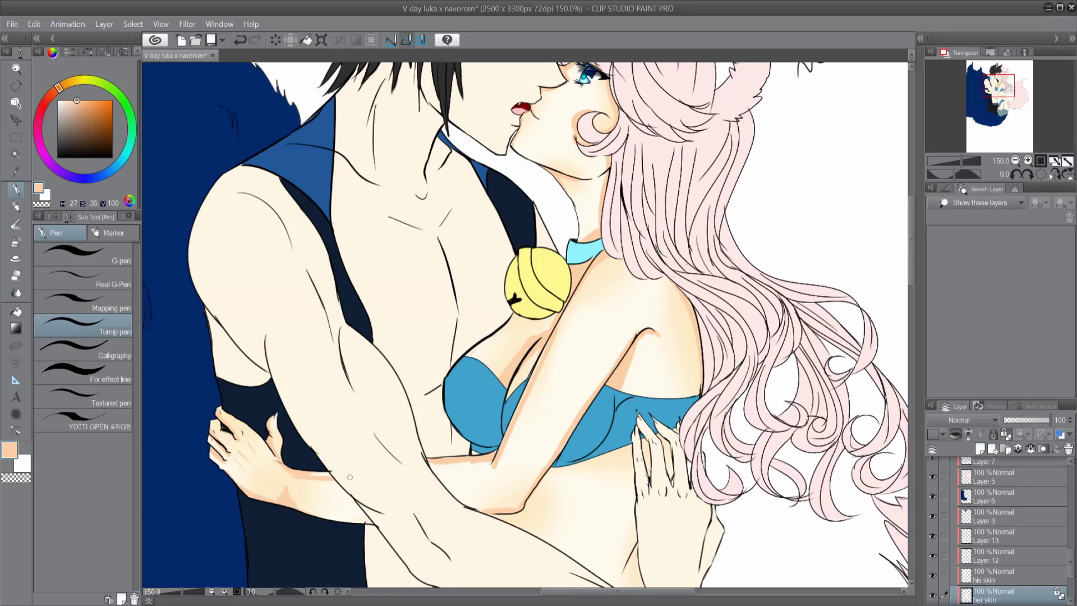
Add peach pen shadows along her waist and the bikini bottom's edge, and try shading strokes beside the garter strap
scroll(514, 358, down, 2)
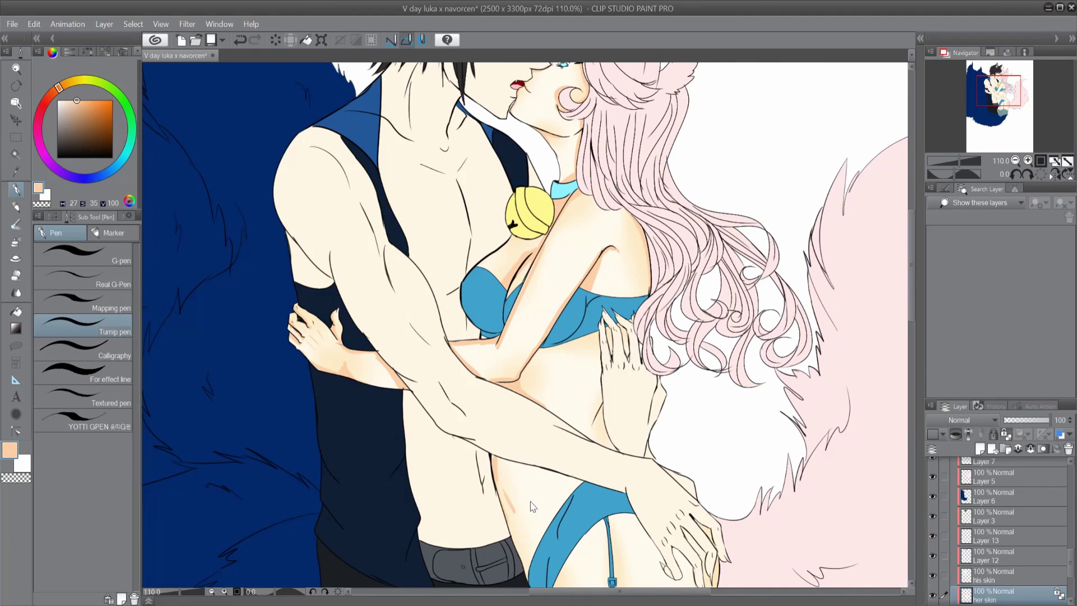
scroll(543, 447, down, 1)
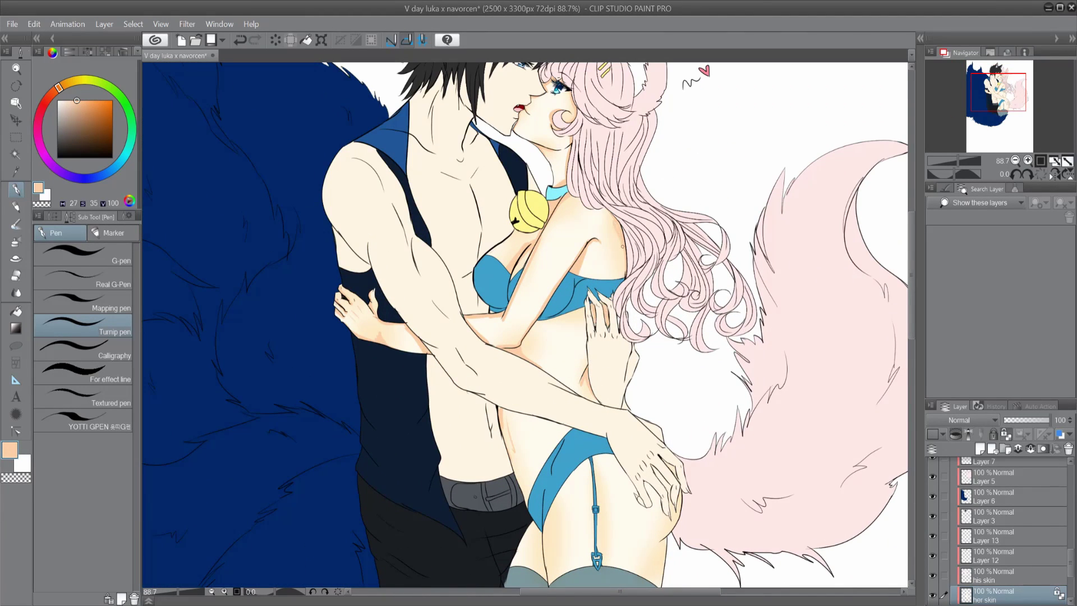
drag(527, 496, 569, 429)
drag(589, 460, 600, 553)
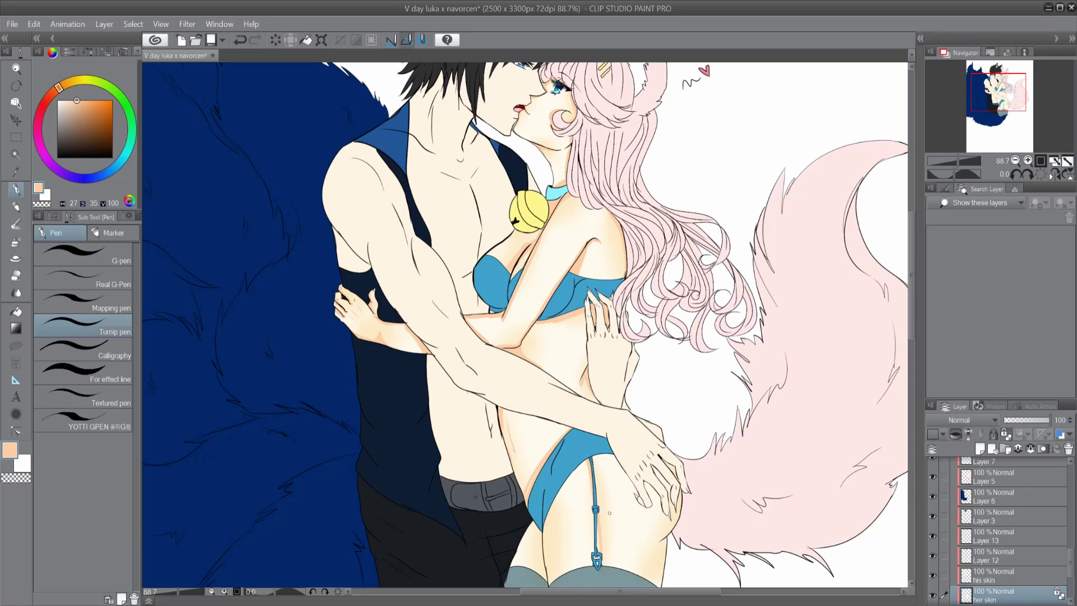
key(ctrl+z)
drag(591, 474, 593, 564)
key(ctrl+z)
Paint peach shadows beneath the hand on her hip, under the hip curve and along both sides of the thigh
scroll(595, 533, up, 3)
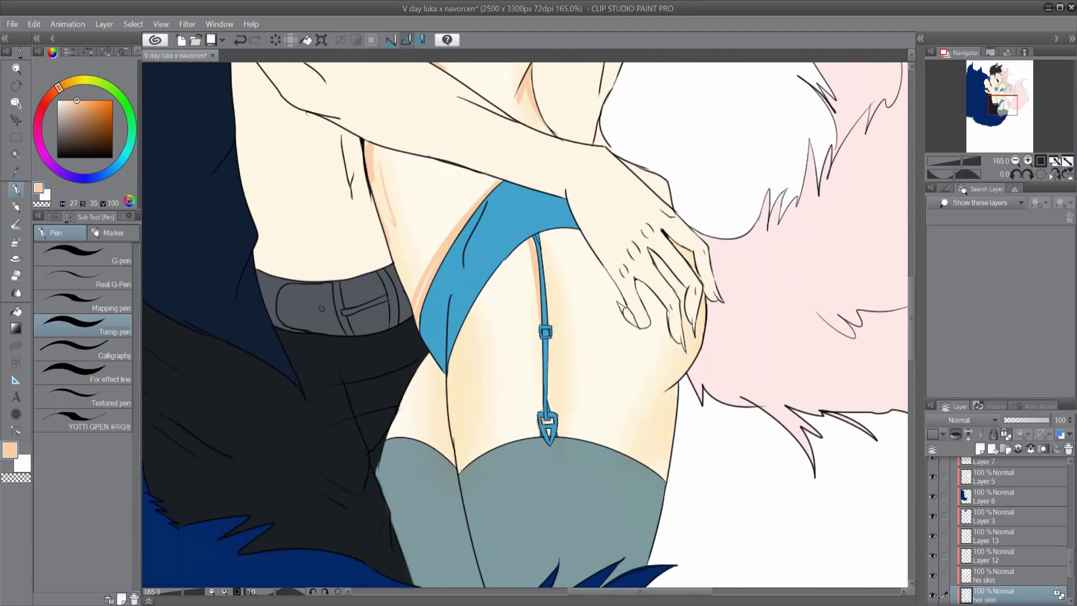
drag(614, 300, 645, 332)
drag(627, 273, 686, 351)
drag(671, 239, 697, 279)
mouse_move(669, 348)
mouse_down()
mouse_move(698, 382)
mouse_move(652, 548)
mouse_up()
mouse_move(451, 485)
mouse_down()
mouse_move(465, 345)
mouse_move(451, 465)
mouse_up()
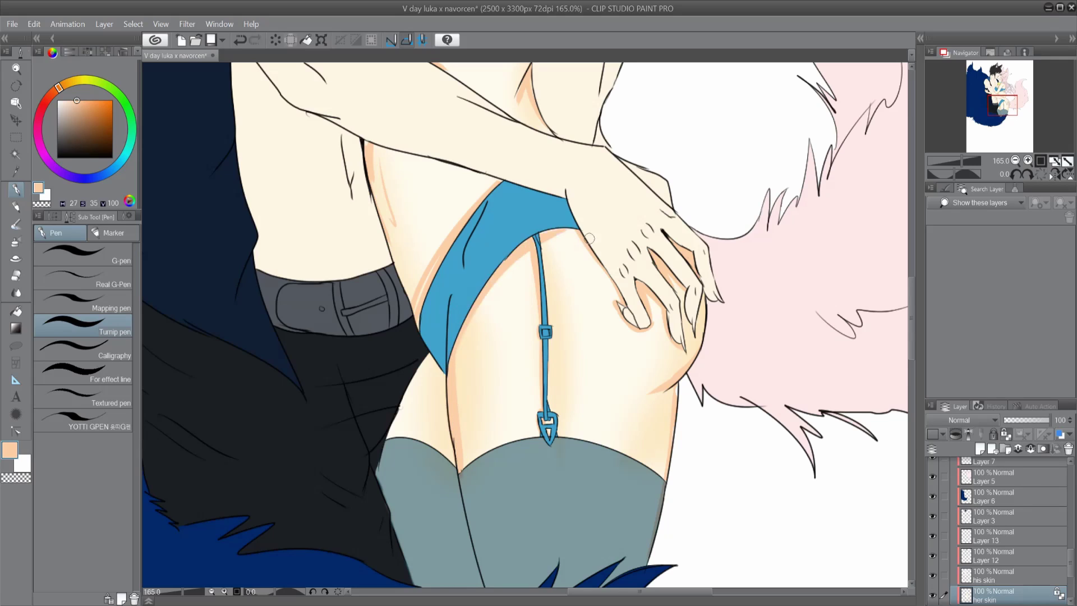
Soften the shading on her skin with the Soft airbrush, using light peach tones sampled from the drawing
key(b)
scroll(561, 236, down, 4)
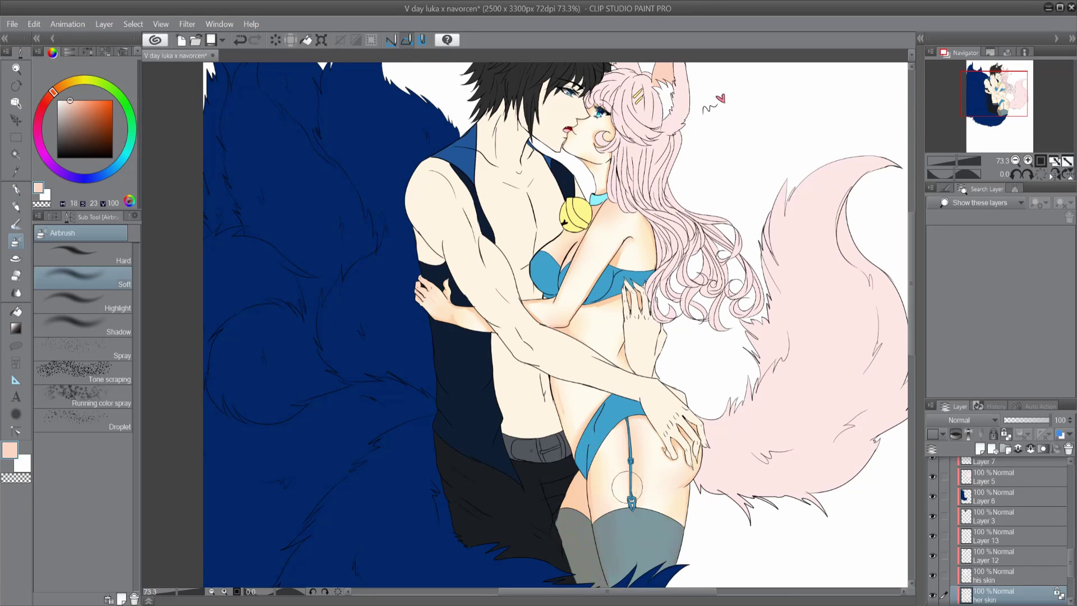
alt+click(437, 327)
key(ctrl+0)
scroll(525, 325, up, 5)
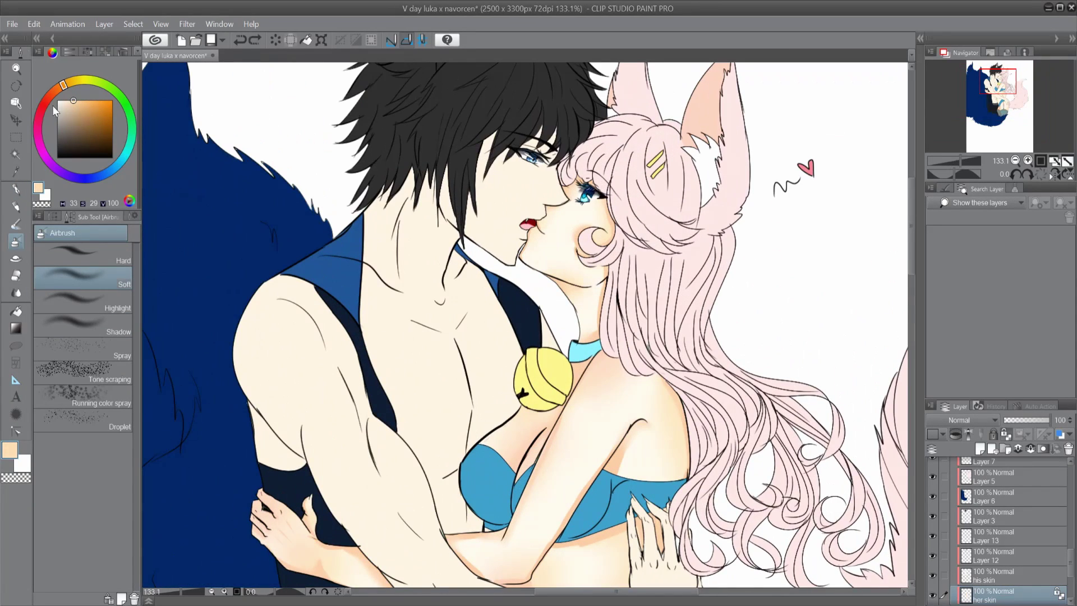
scroll(910, 504, down, 4)
scroll(525, 326, up, 2)
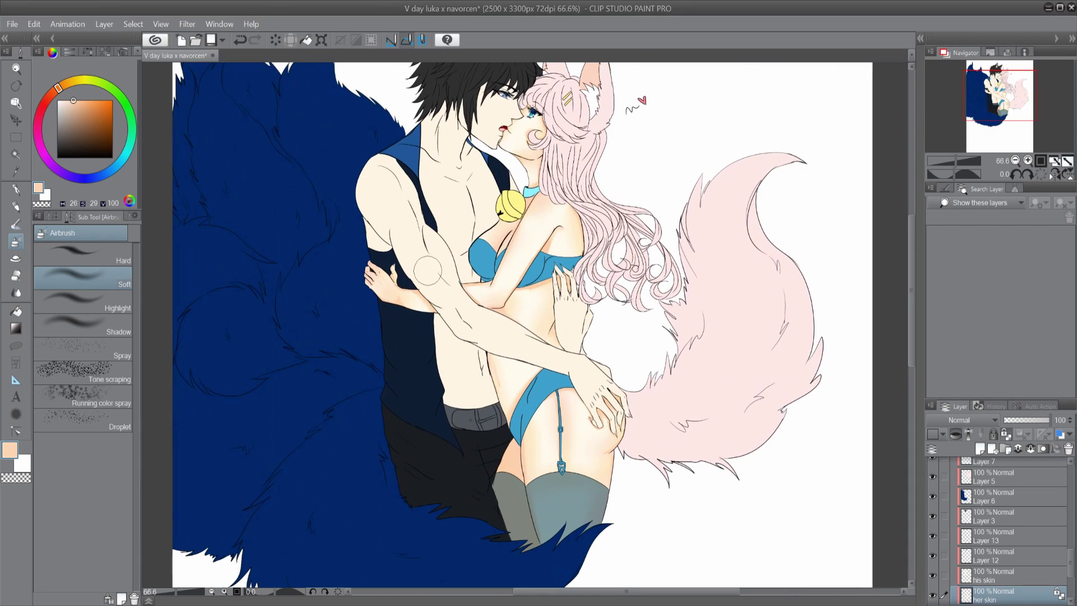
Blend the shading on her hand and forearm with the Dense watercolor brush in a sampled skin tone
scroll(525, 325, down, 1)
scroll(401, 280, up, 5)
alt+click(466, 263)
key(b)
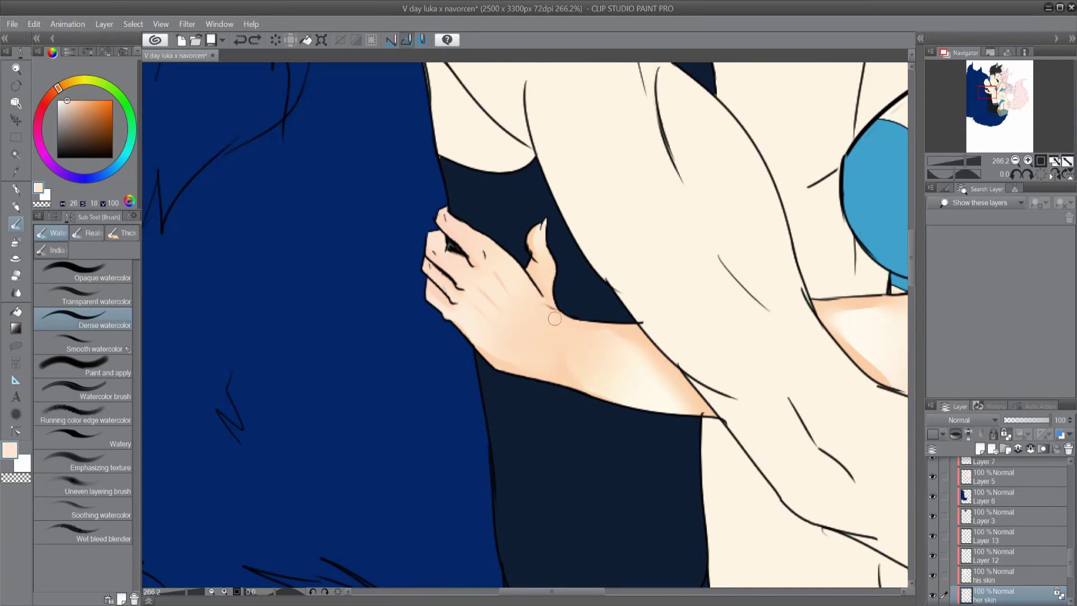
scroll(554, 319, down, 5)
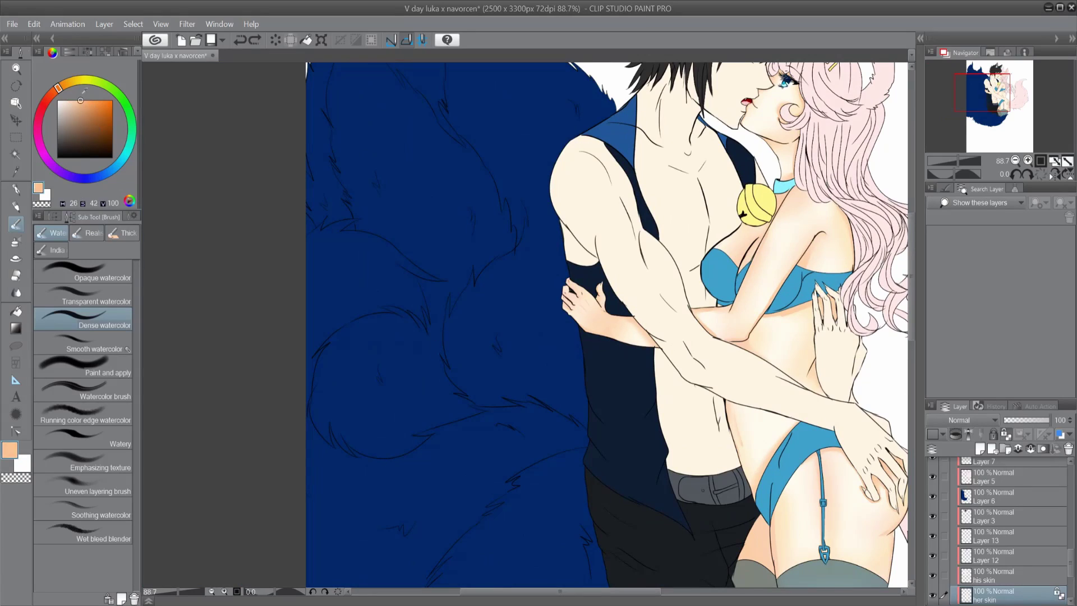
Smooth the shading on her forearms and elbow with the Soft airbrush, using sampled pale skin tones
alt+click(675, 346)
scroll(673, 393, up, 2)
alt+click(668, 408)
key(b)
key(ctrl+z)
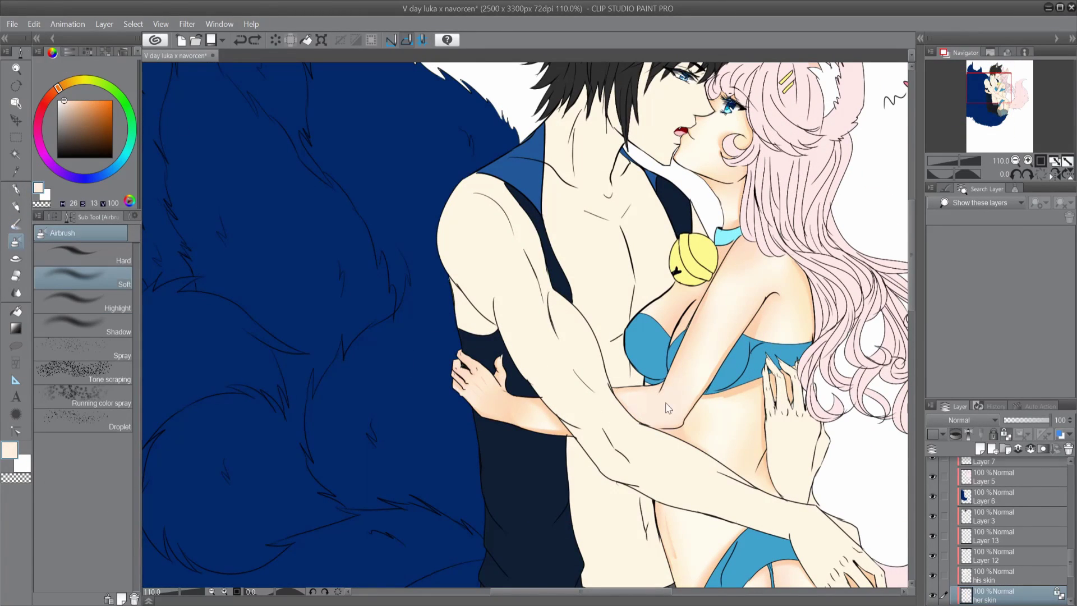
scroll(531, 372, down, 3)
scroll(532, 372, up, 1)
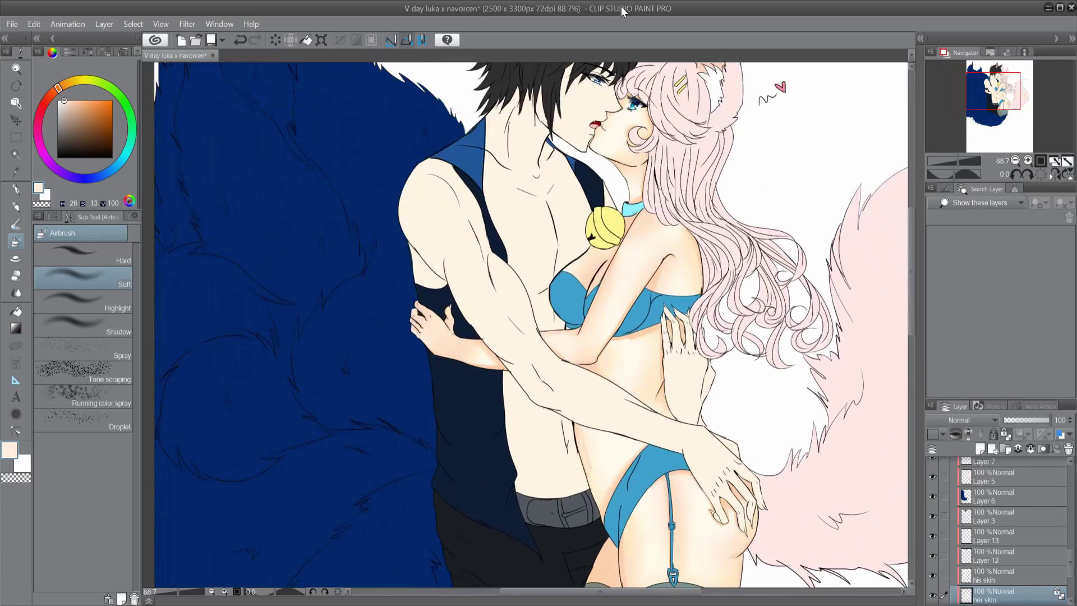
Choose a deeper orange of hue 18 and saturation 54, and add Turnip pen shadows beneath her chin
scroll(712, 90, up, 3)
click(87, 100)
key(p)
key(ctrl+z)
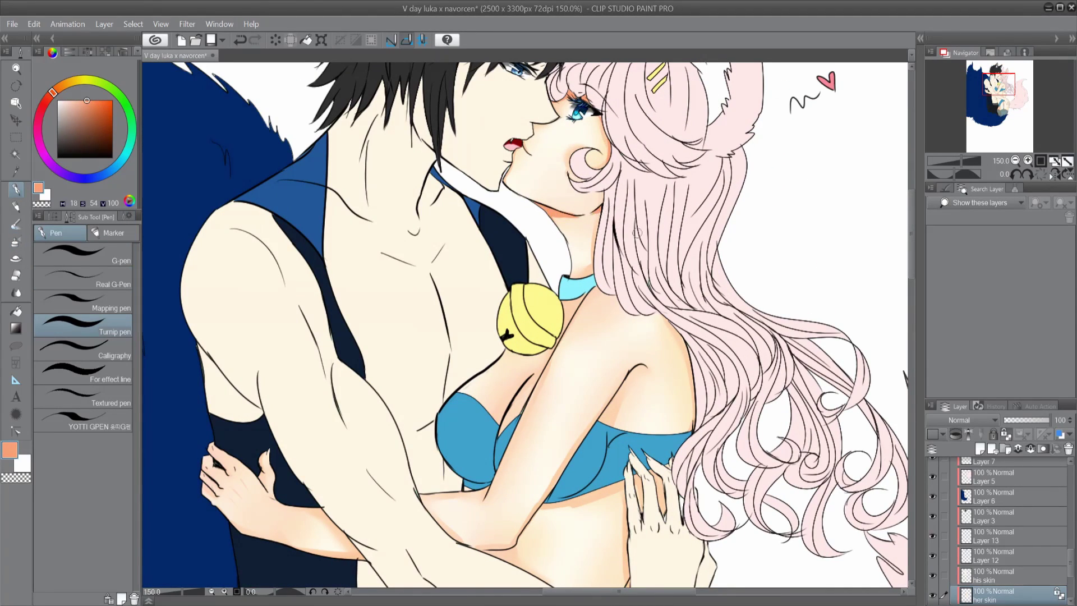
Deepen the shadows at her neck, shoulder edge, underarm and bikini top with the orange Turnip pen
scroll(637, 233, down, 1)
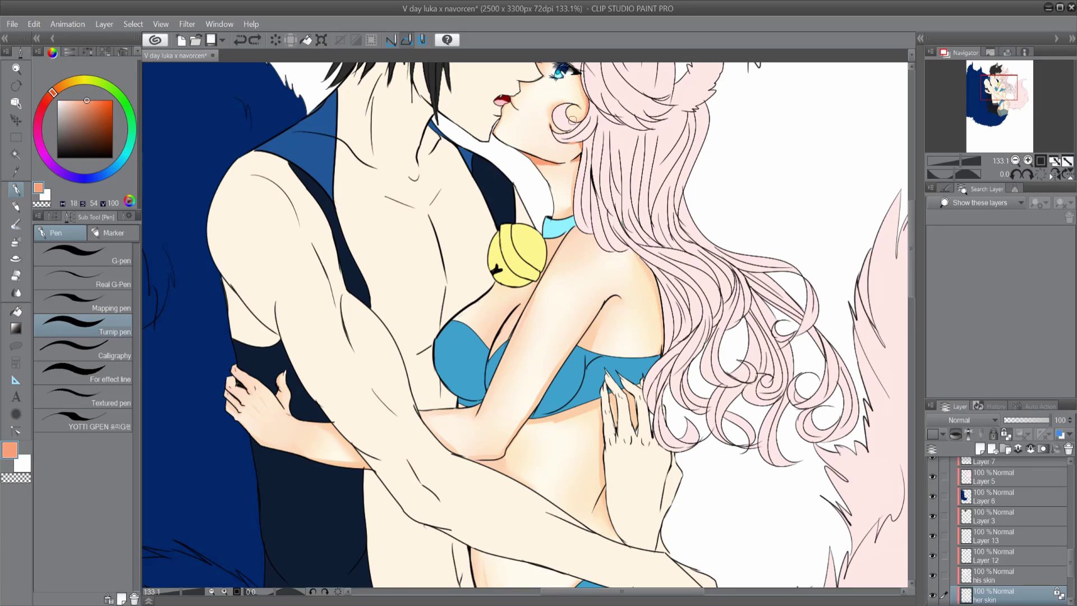
key(ctrl+y)
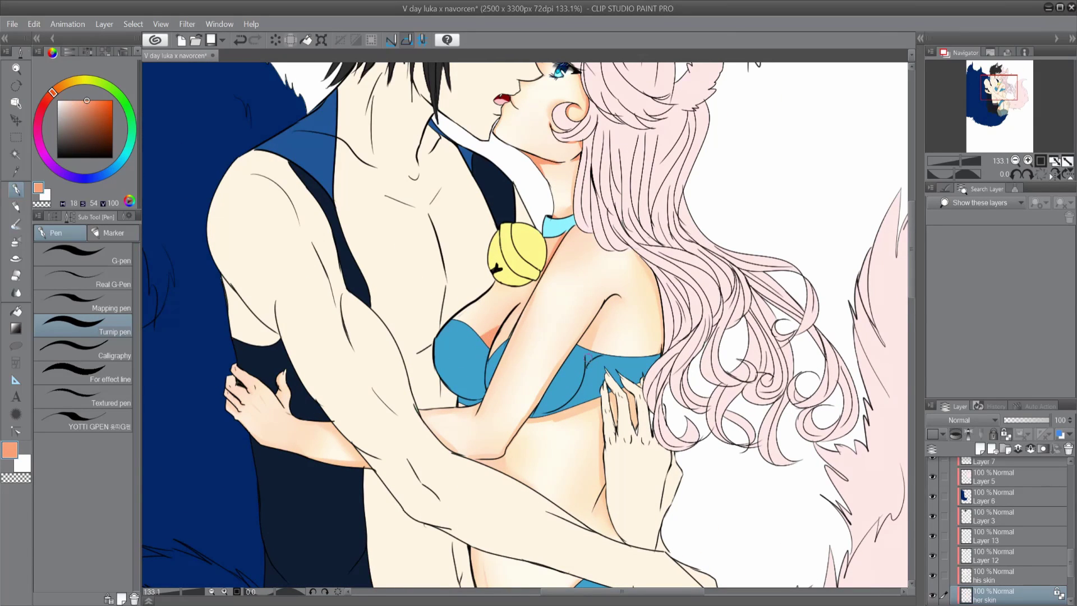
scroll(496, 269, down, 2)
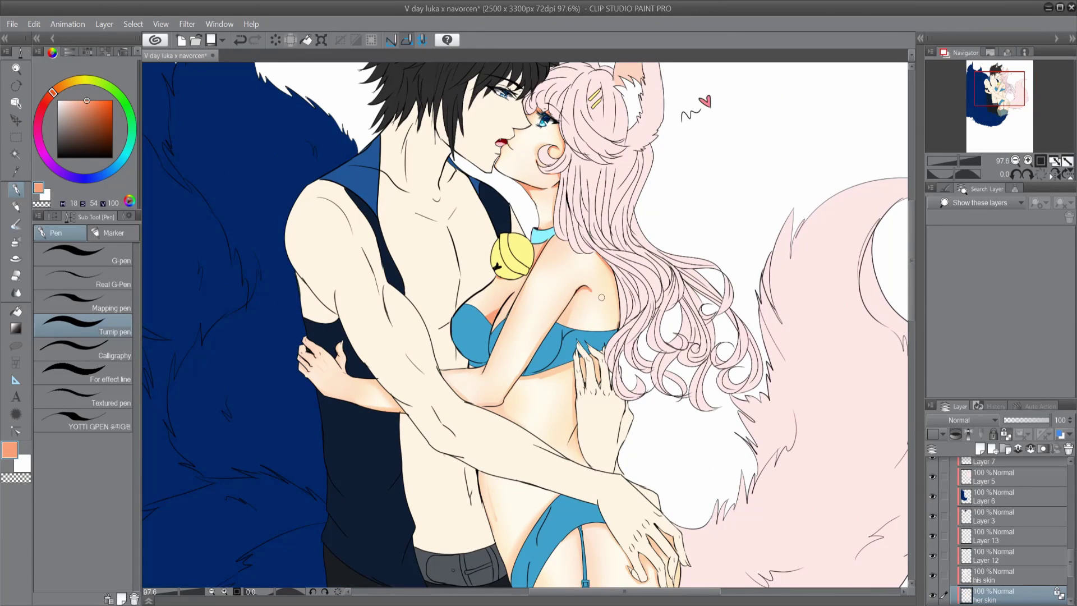
scroll(524, 325, up, 1)
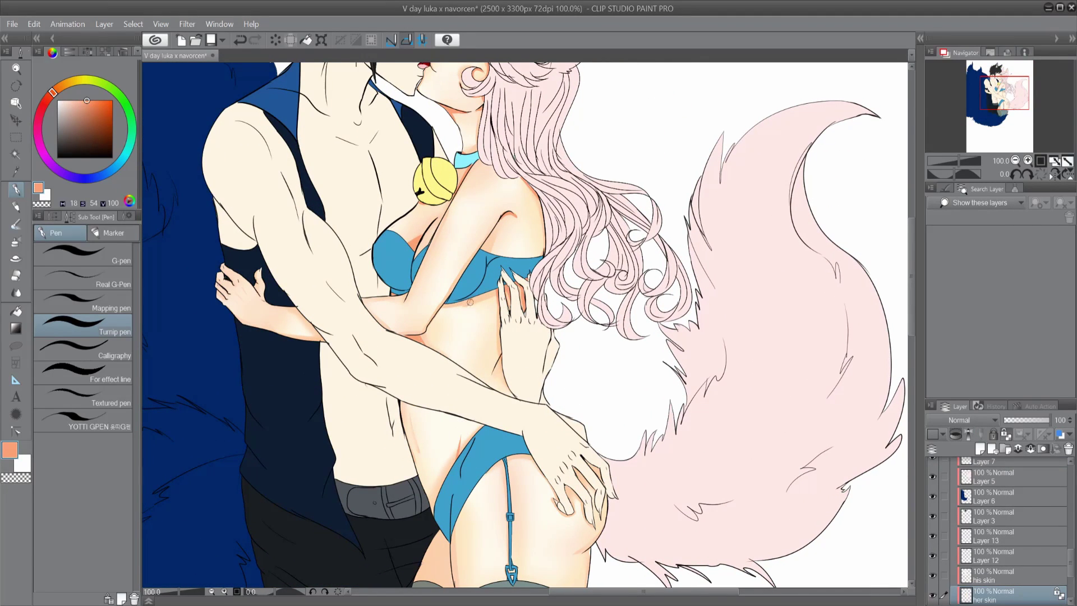
Add deeper orange shadows to her inner thigh, the stocking edges, between the fingers and under the hip curve
scroll(457, 433, down, 5)
scroll(458, 433, up, 5)
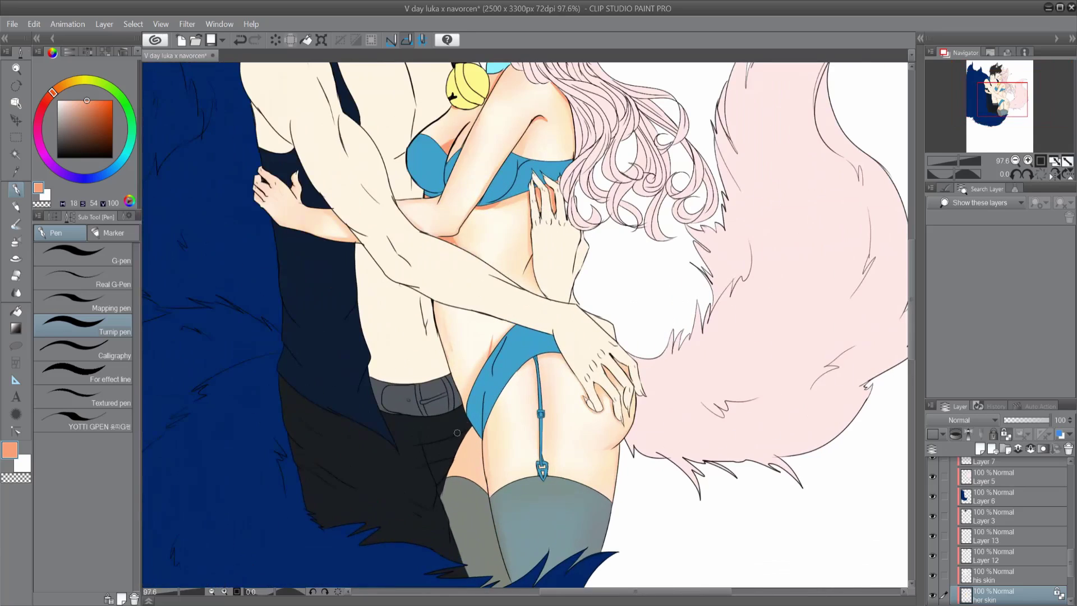
mouse_move(479, 443)
mouse_down()
mouse_move(481, 489)
mouse_move(482, 472)
mouse_up()
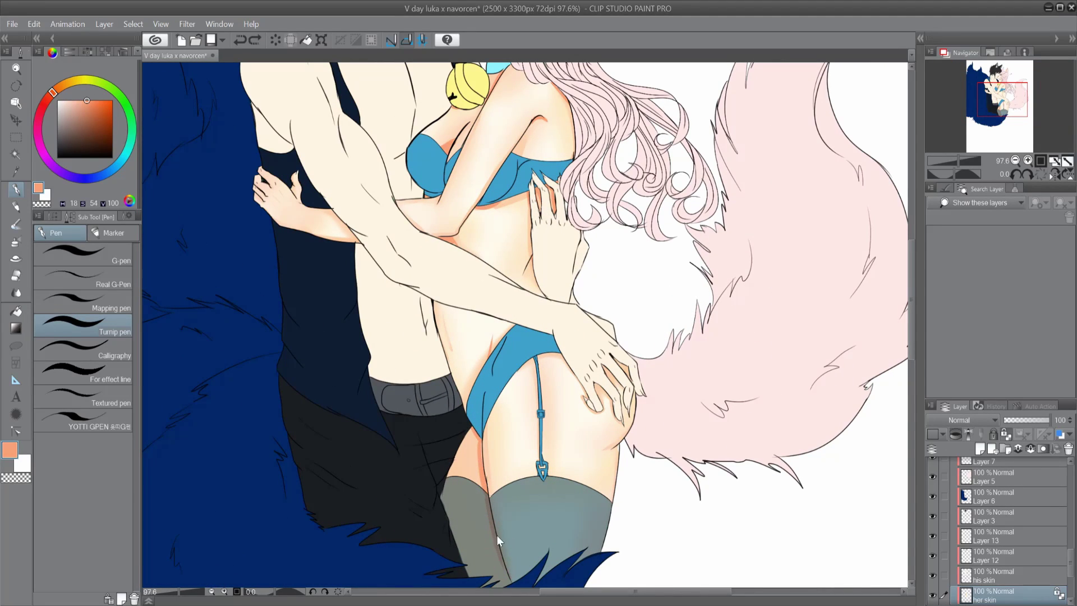
ctrl+shift+click(500, 565)
ctrl+shift+click(623, 512)
drag(616, 360, 633, 381)
drag(617, 449, 588, 447)
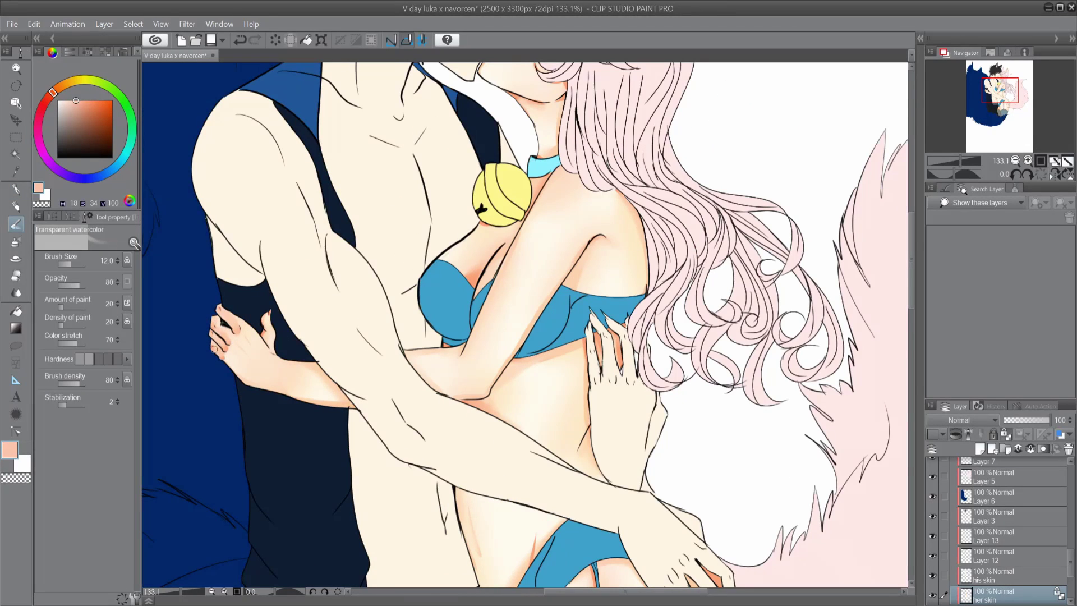
Touch up the shadows on her lower body with the Turnip pen and the size 12 Transparent watercolor brush
scroll(254, 344, down, 5)
scroll(428, 339, up, 2)
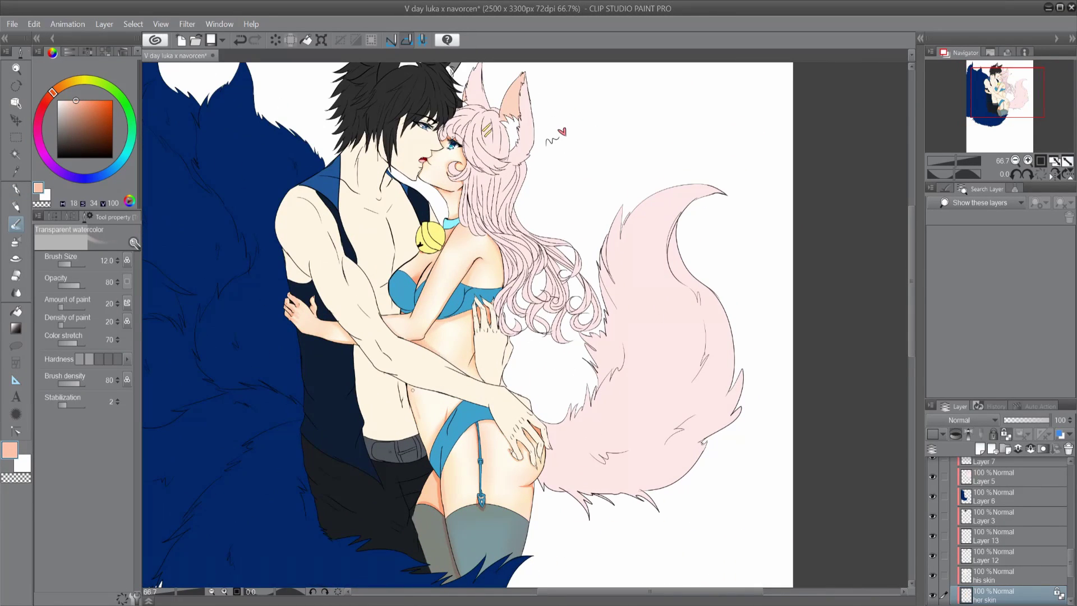
key(p)
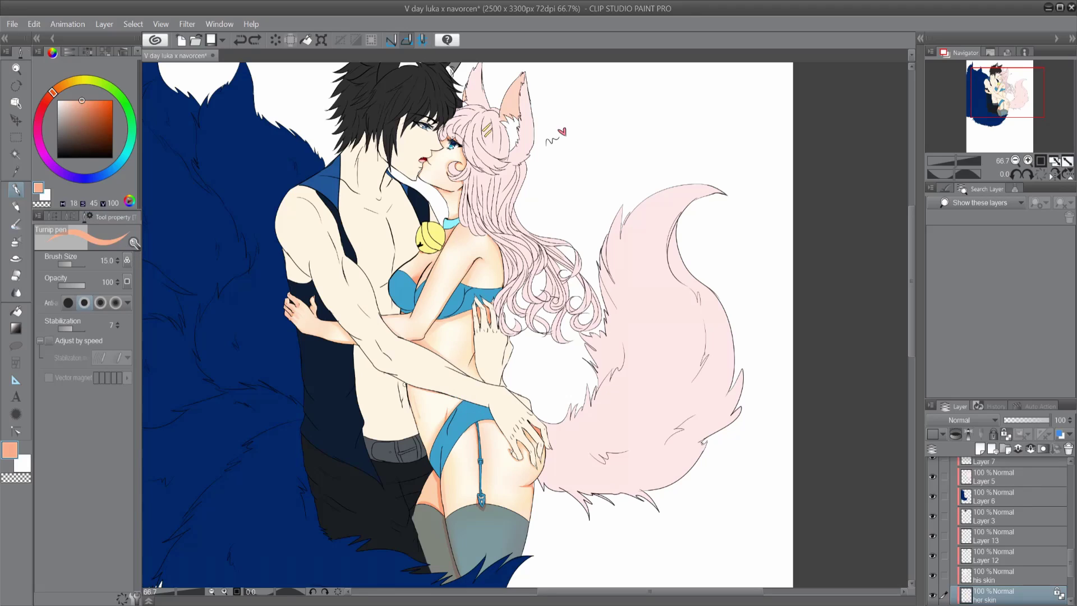
click(17, 225)
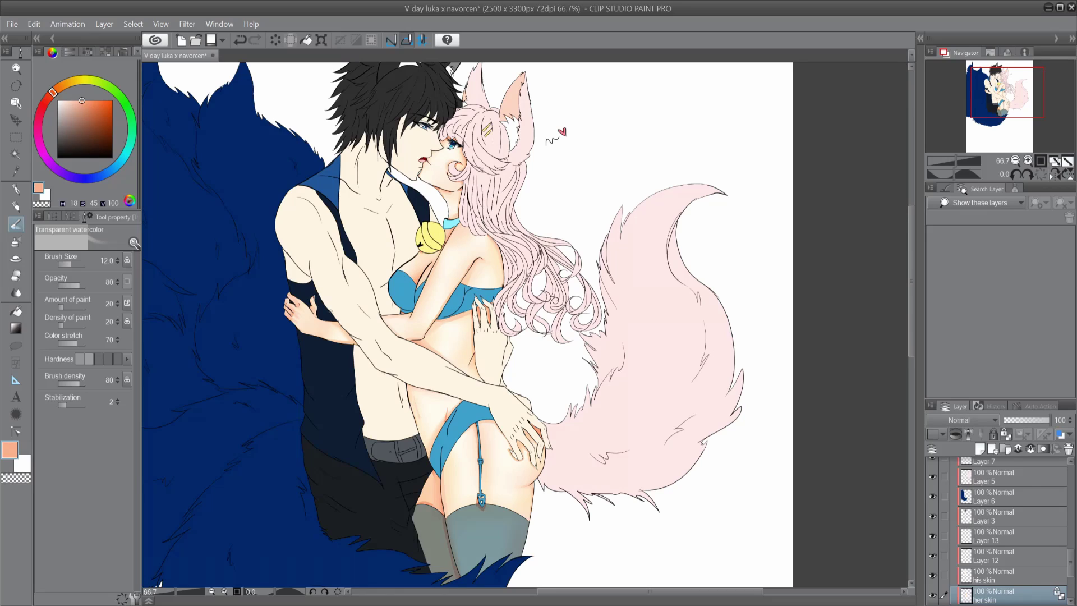
scroll(468, 324, up, 1)
scroll(467, 325, down, 1)
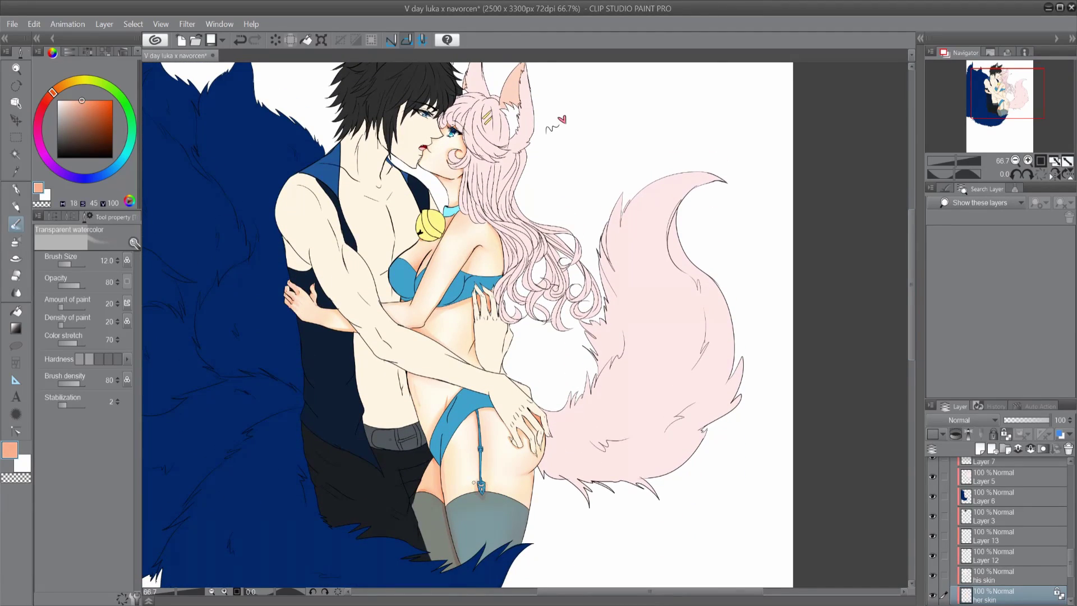
Add a soft blush to her cheek with the Soft airbrush in a pink of hue 6 and saturation 38
click(16, 293)
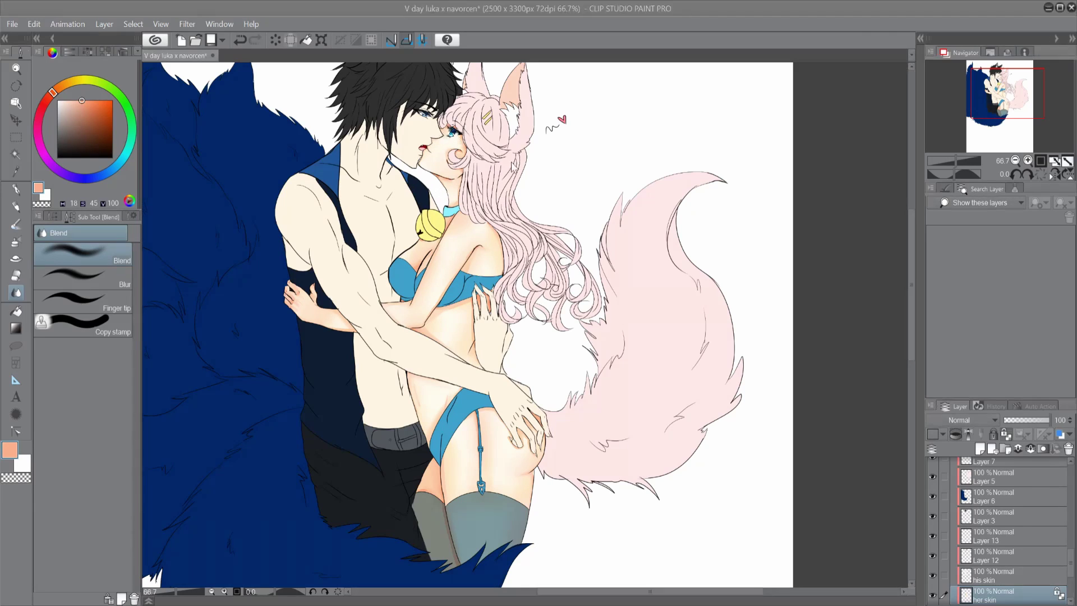
key(b)
alt+click(457, 150)
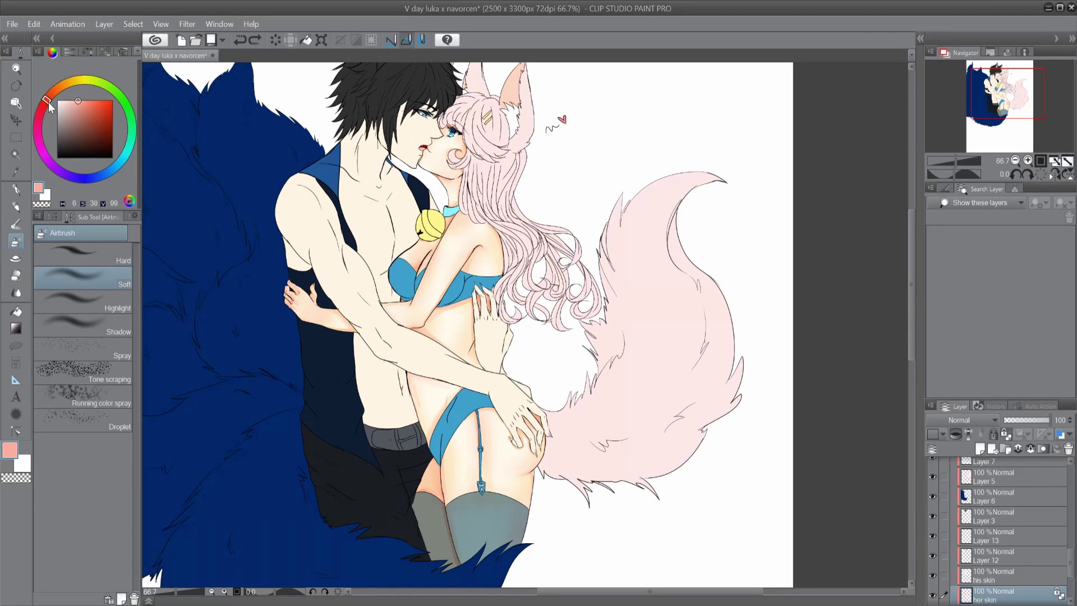
drag(457, 165, 452, 145)
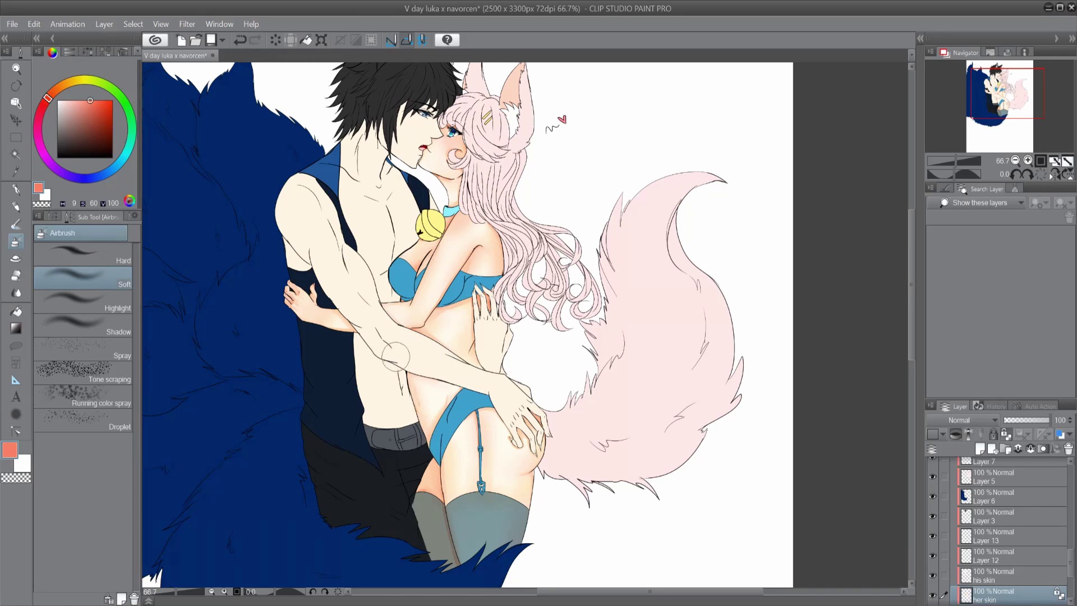
Tint her shoulder and body softly with the Soft airbrush in a pink of hue 9 and saturation 39
alt+click(522, 454)
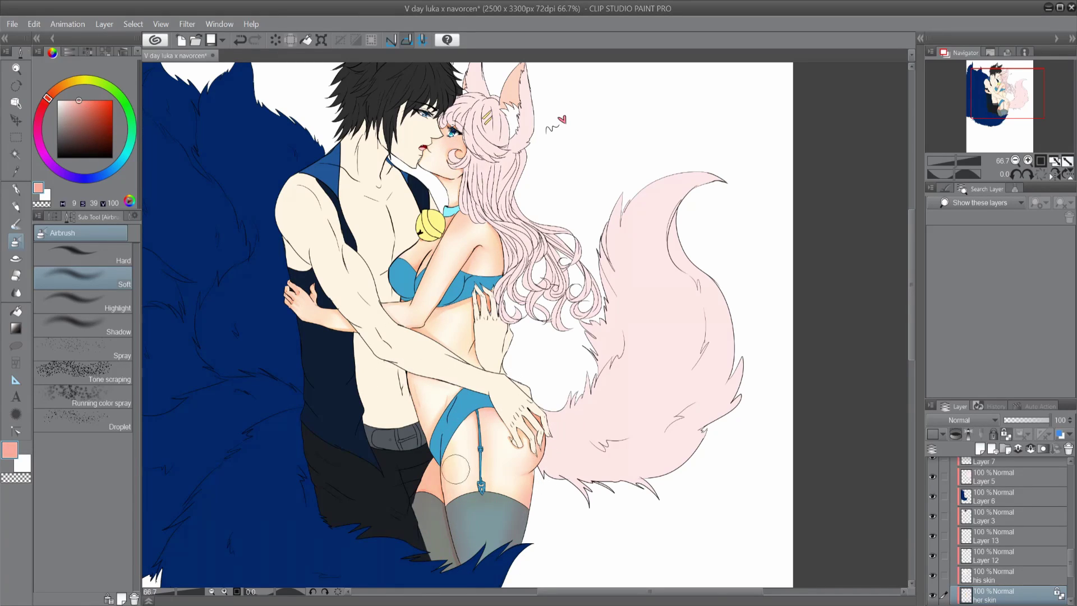
scroll(426, 236, up, 1)
scroll(483, 185, down, 1)
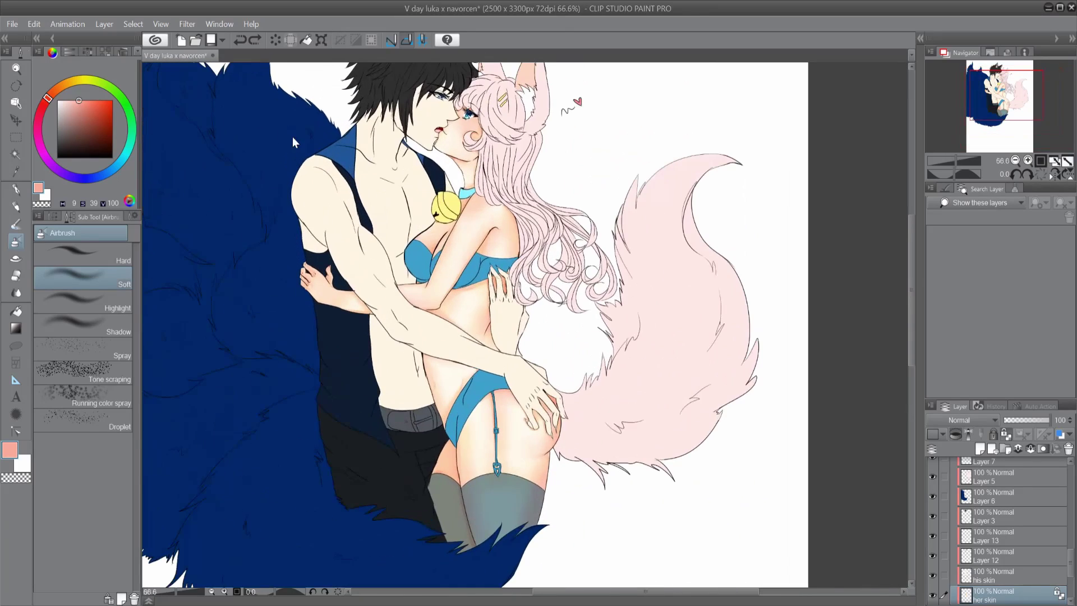
drag(510, 238, 543, 390)
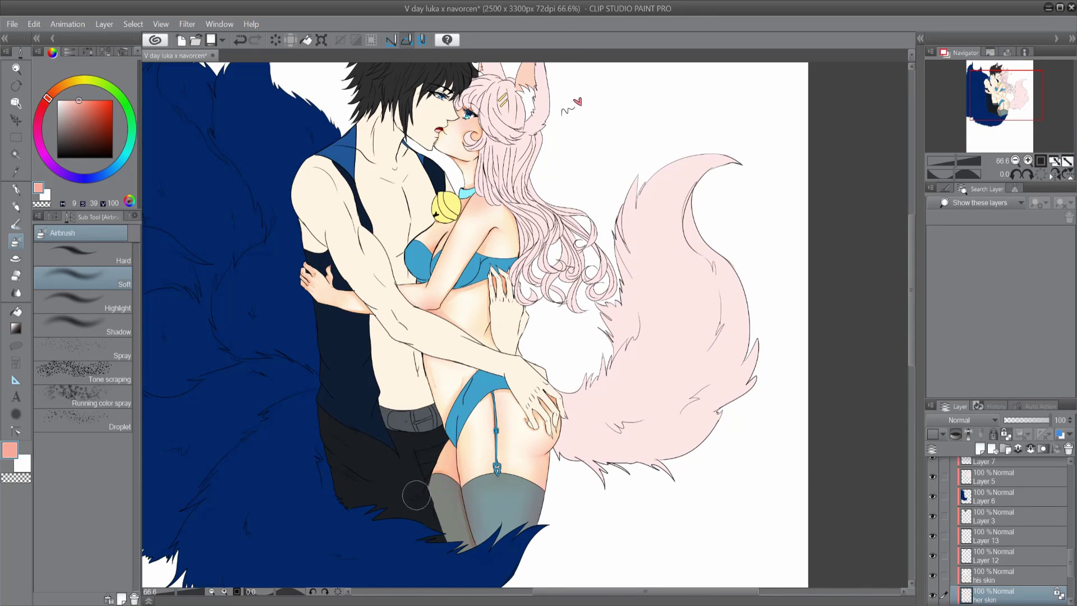
scroll(566, 151, down, 1)
scroll(565, 151, up, 1)
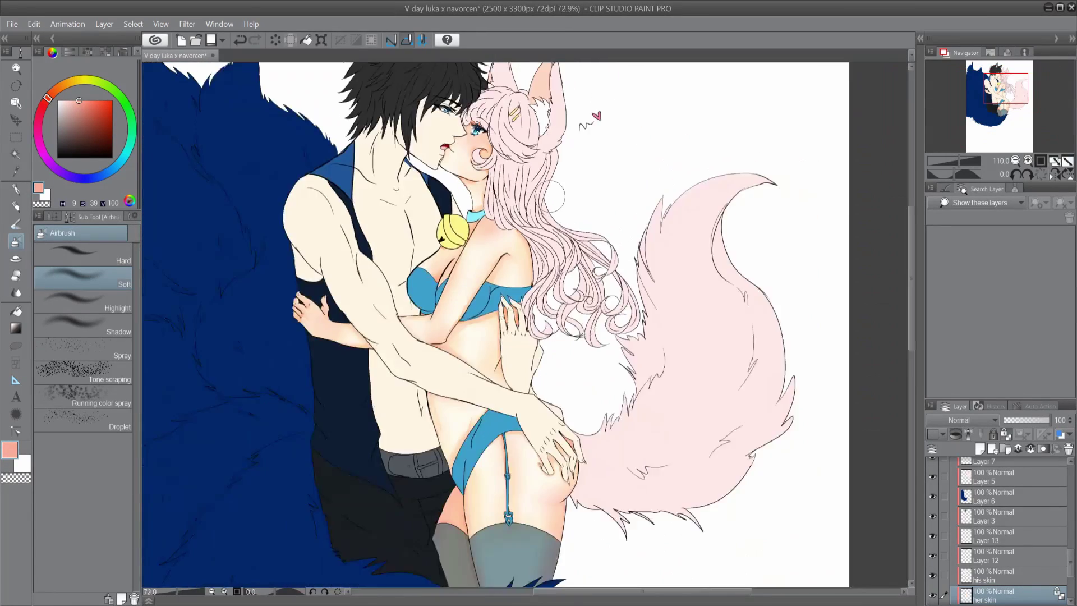
Color her lips on Layer 29 with the Dense watercolor brush in a light pink of hue 355 and saturation 22
scroll(461, 115, up, 5)
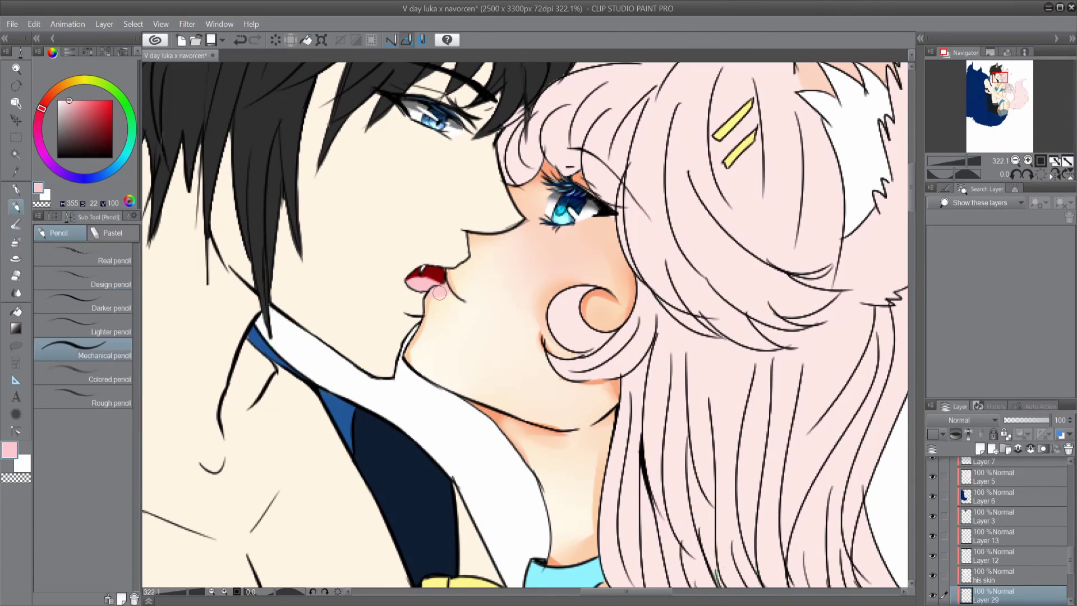
key(b)
drag(458, 284, 448, 301)
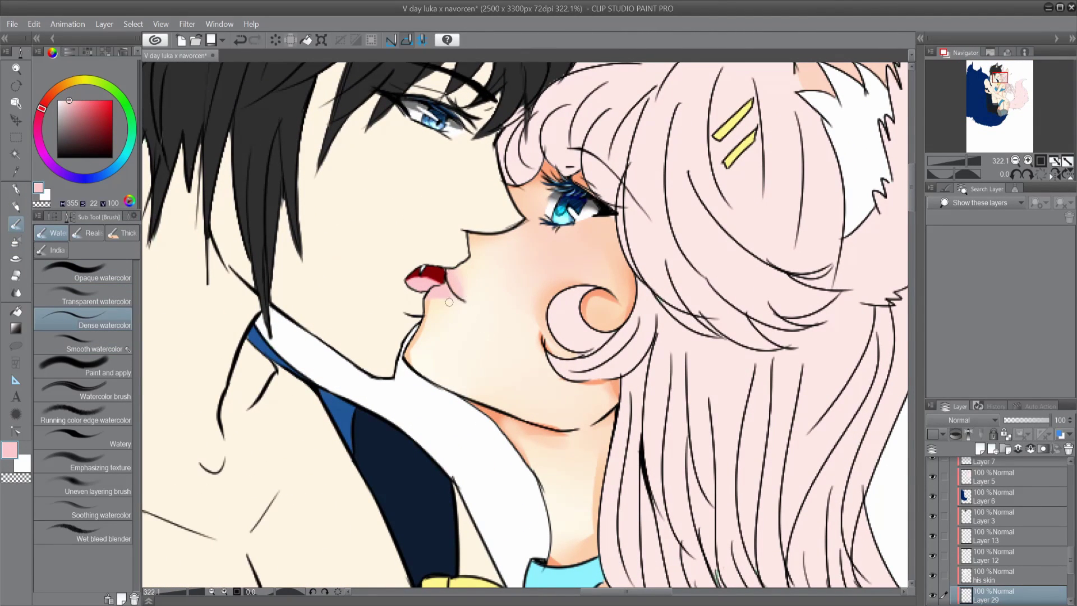
scroll(470, 280, down, 3)
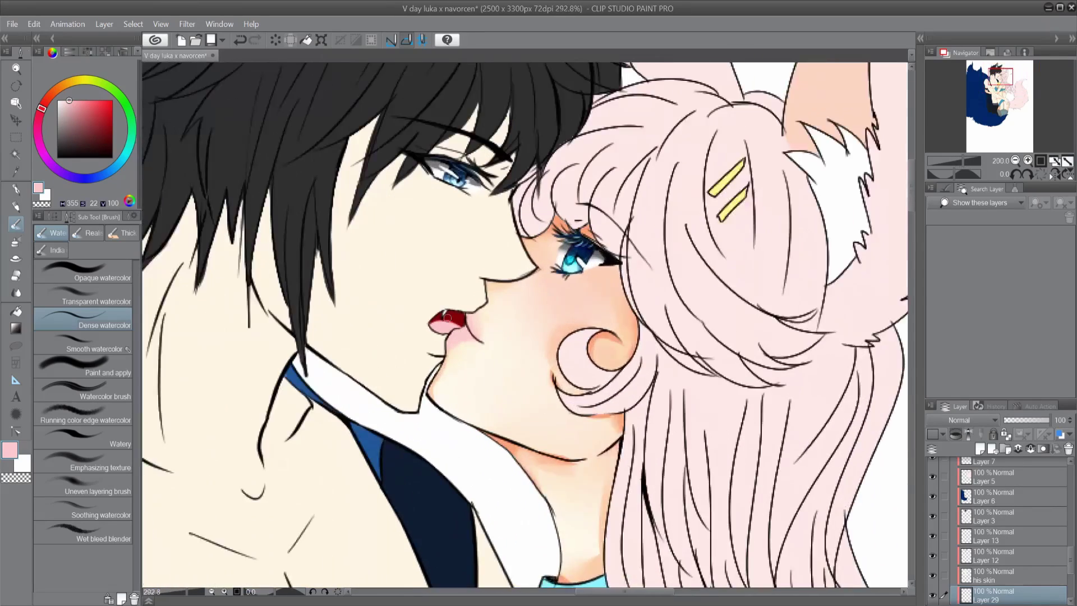
scroll(456, 360, up, 4)
key(j)
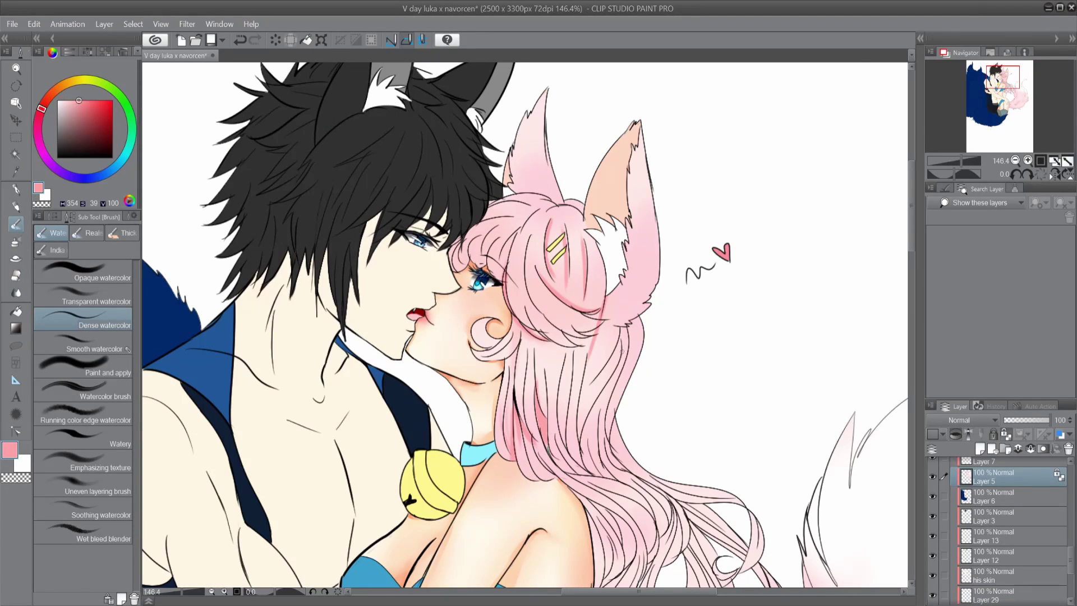
Shade the hair strands on her head and back on Layer 5 with Dense watercolor in pink, hue 354 and saturation 39
drag(621, 351, 592, 378)
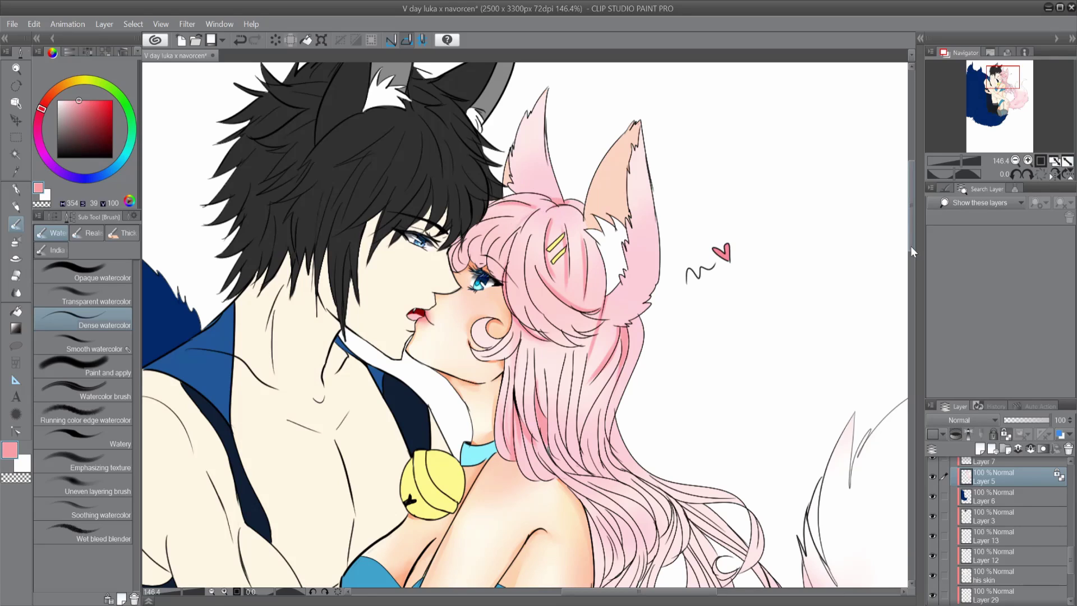
scroll(594, 273, up, 1)
mouse_move(539, 262)
mouse_down()
mouse_move(541, 342)
mouse_move(456, 272)
mouse_up()
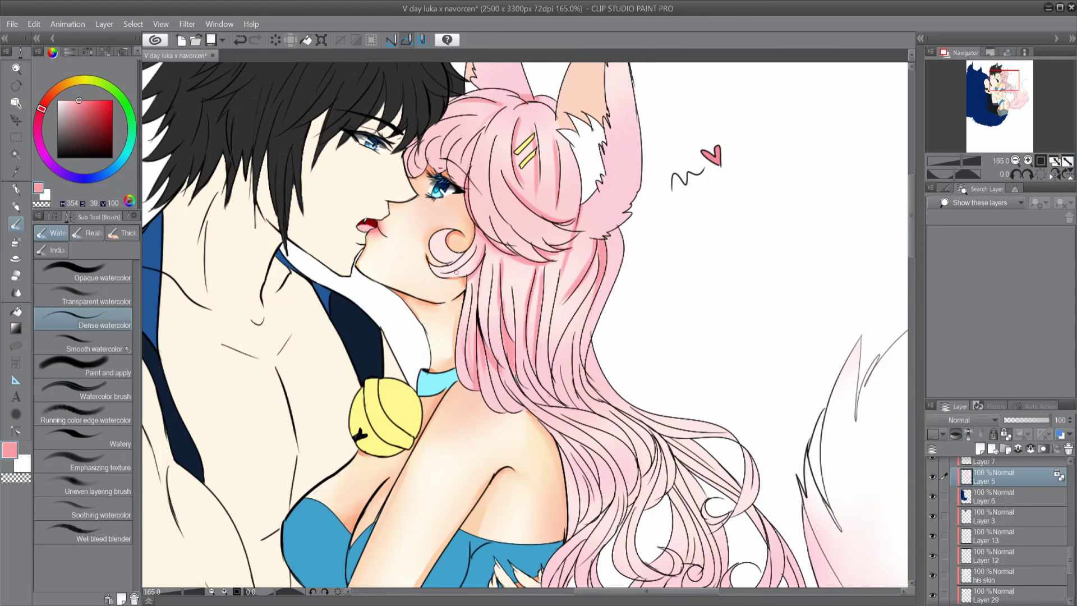
scroll(455, 235, down, 3)
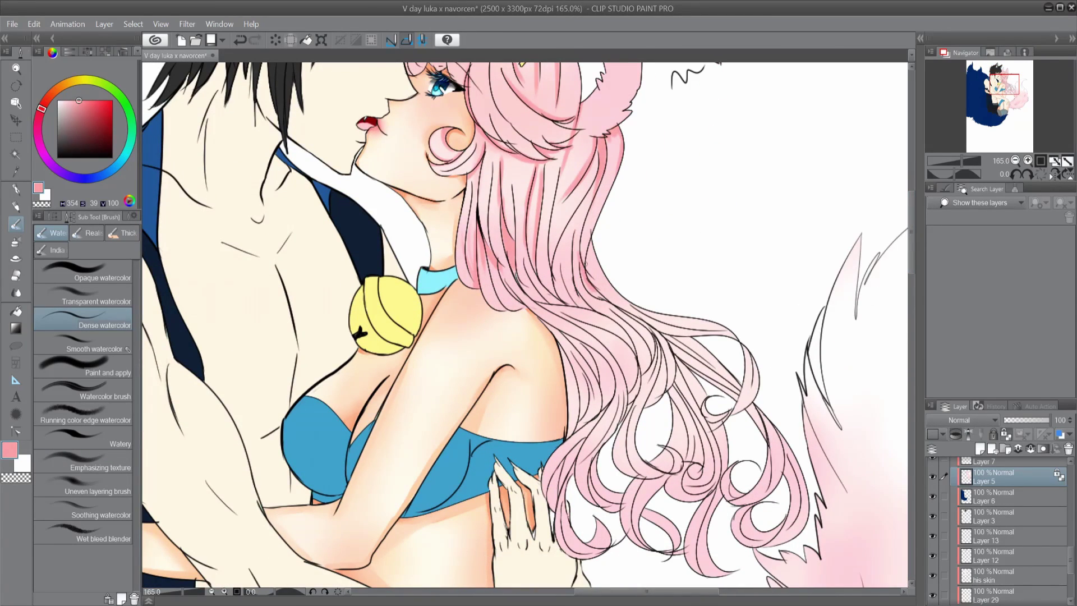
mouse_move(585, 263)
mouse_down()
mouse_move(599, 305)
mouse_move(623, 302)
mouse_move(583, 301)
mouse_move(569, 195)
mouse_up()
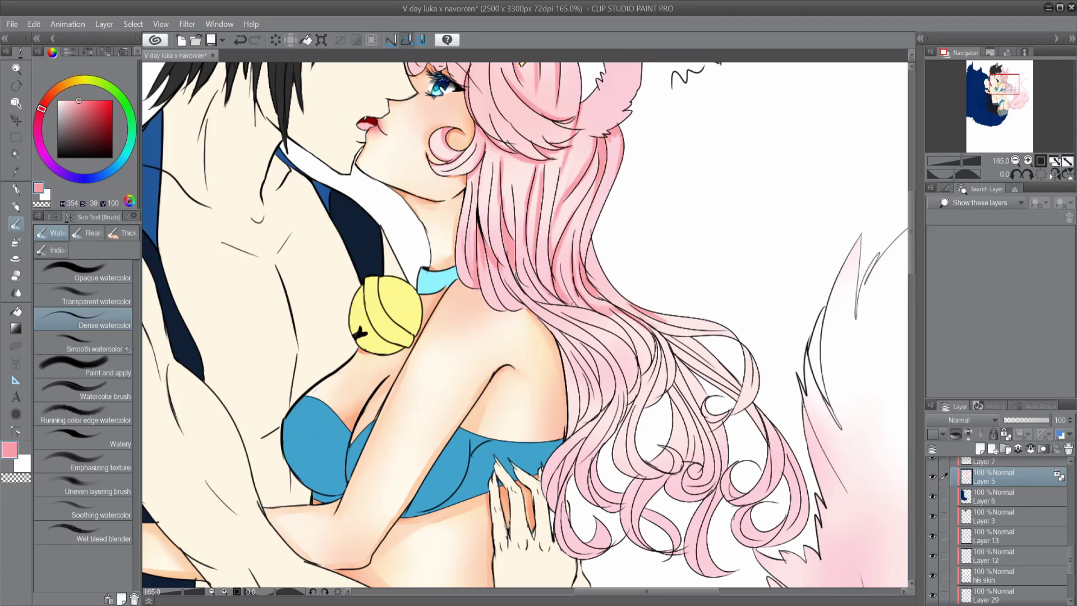
Continue the pink Dense watercolor shadows through the lower strands and curled ends of her hair
key(ctrl+0)
scroll(572, 303, up, 5)
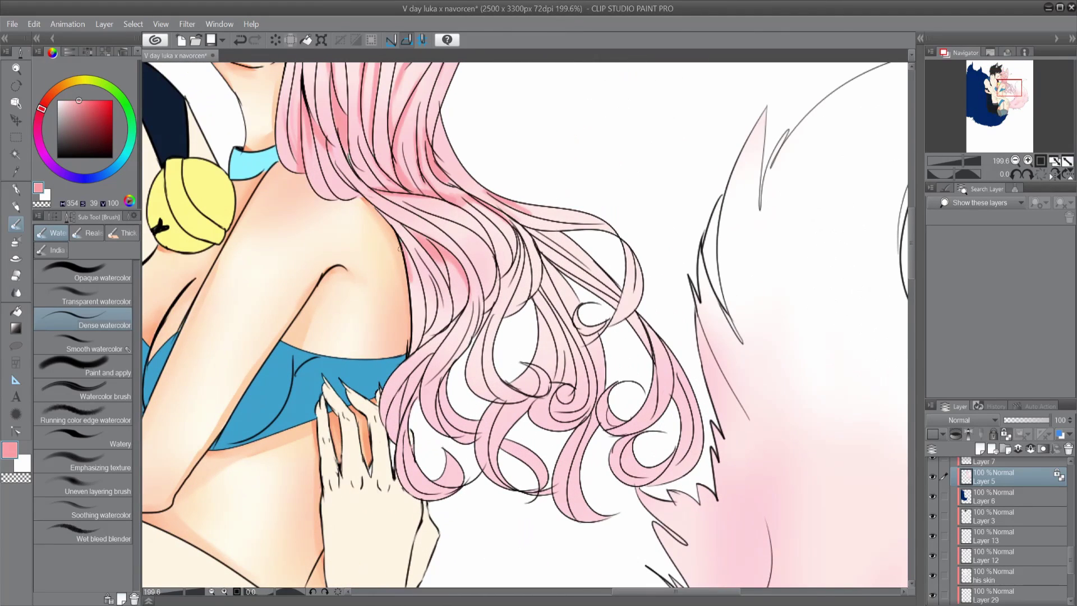
drag(399, 248, 493, 272)
drag(485, 355, 391, 380)
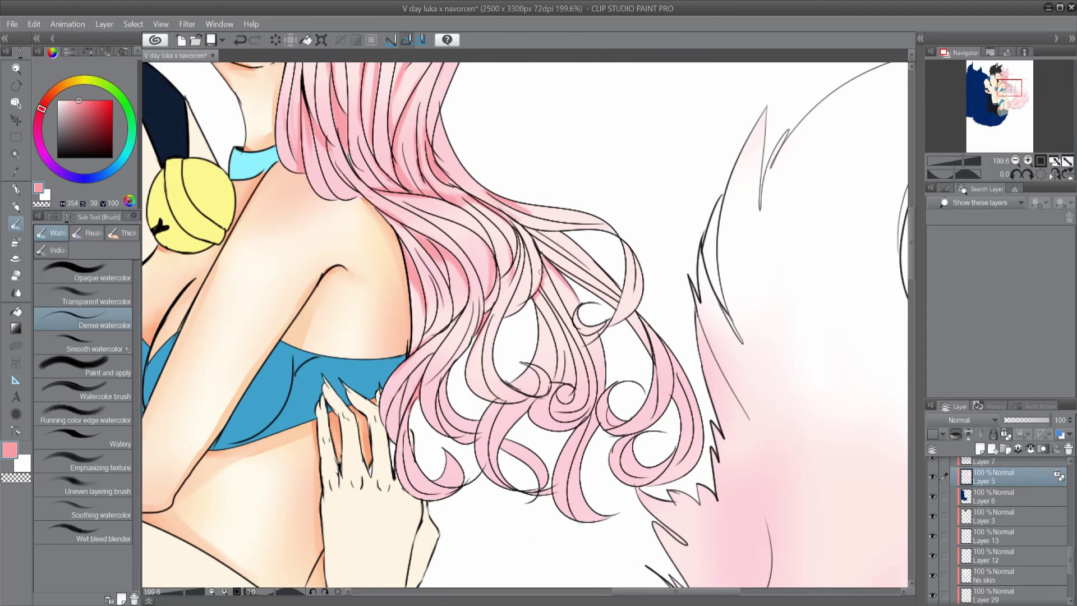
mouse_move(540, 272)
mouse_down()
mouse_move(579, 242)
mouse_move(655, 305)
mouse_move(585, 331)
mouse_move(521, 385)
mouse_move(537, 331)
mouse_move(547, 361)
mouse_up()
mouse_move(482, 427)
mouse_down()
mouse_move(444, 483)
mouse_move(623, 448)
mouse_move(578, 319)
mouse_up()
scroll(521, 360, down, 4)
scroll(461, 218, up, 2)
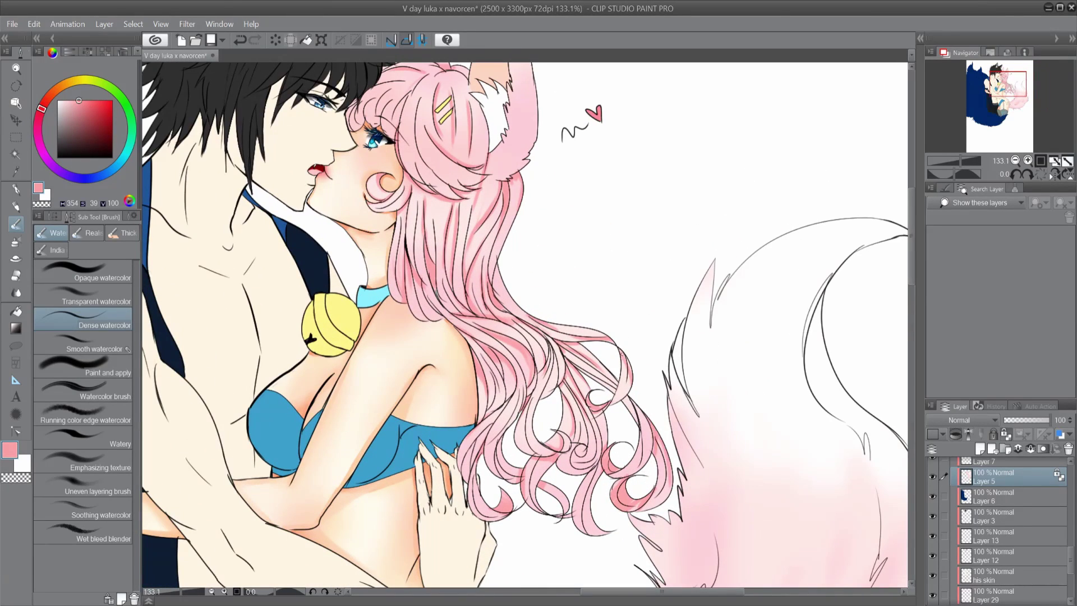
Add pink Dense watercolor shadows to her fringe and the hair around her ears
drag(417, 112, 435, 179)
scroll(435, 180, down, 3)
scroll(438, 185, up, 4)
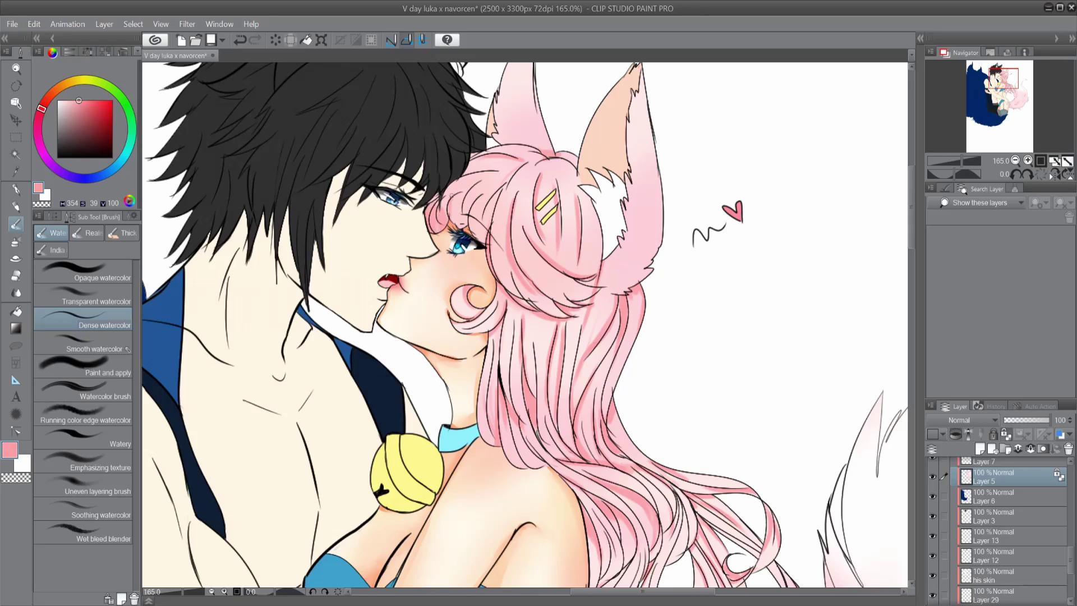
Shade the fur of her tail with pink Dense watercolor strokes at its base, edge tufts and inner folds
scroll(614, 263, down, 3)
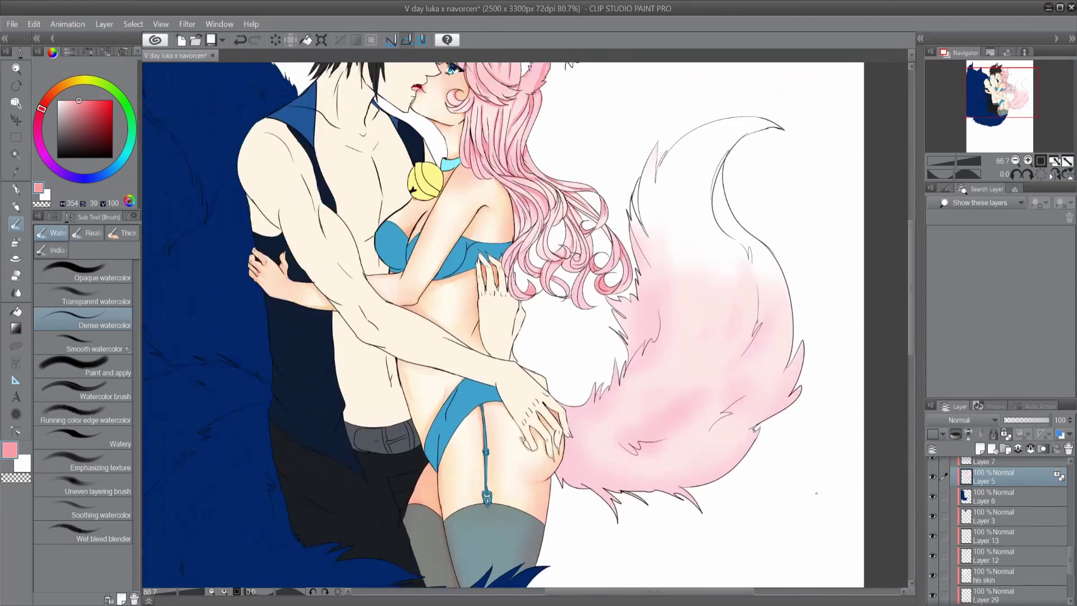
scroll(510, 371, down, 2)
scroll(510, 371, up, 3)
mouse_move(547, 386)
mouse_down()
mouse_move(578, 334)
mouse_move(625, 303)
mouse_move(627, 278)
mouse_up()
drag(578, 437, 621, 429)
mouse_move(547, 412)
mouse_down()
mouse_move(513, 449)
mouse_move(572, 505)
mouse_move(609, 491)
mouse_up()
drag(636, 471, 685, 461)
drag(659, 404, 727, 375)
drag(749, 331, 744, 236)
mouse_move(786, 312)
mouse_down()
mouse_move(768, 381)
mouse_move(782, 379)
mouse_up()
drag(746, 407, 729, 432)
drag(690, 328, 670, 356)
drag(701, 278, 645, 376)
drag(625, 244, 614, 292)
mouse_move(608, 255)
mouse_down()
mouse_move(589, 301)
mouse_move(584, 356)
mouse_up()
drag(614, 373, 575, 406)
drag(648, 443, 580, 462)
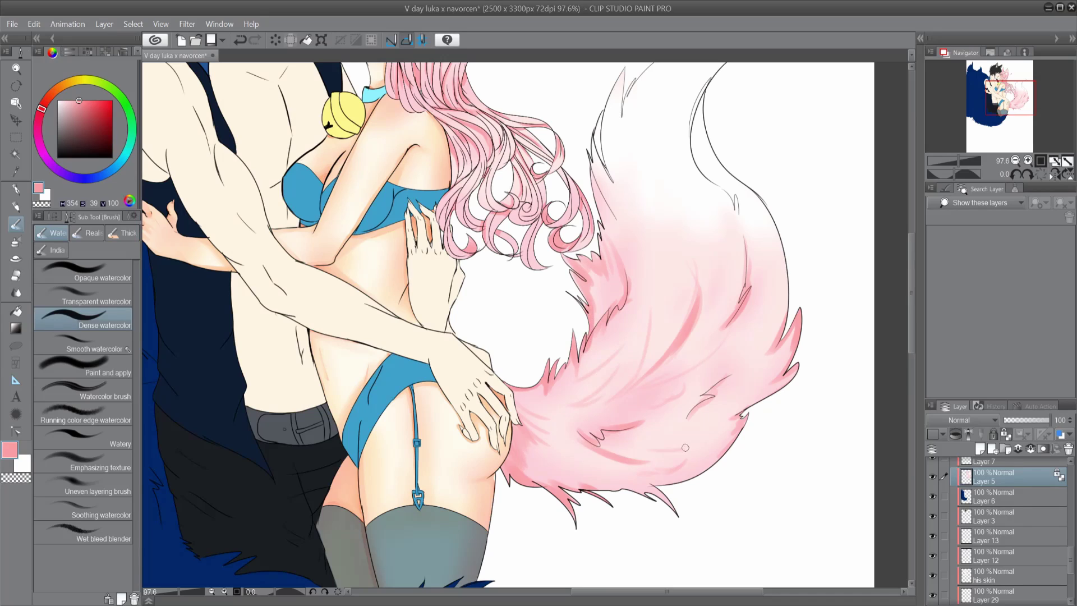
drag(777, 311, 746, 376)
drag(738, 420, 685, 451)
key(ctrl+0)
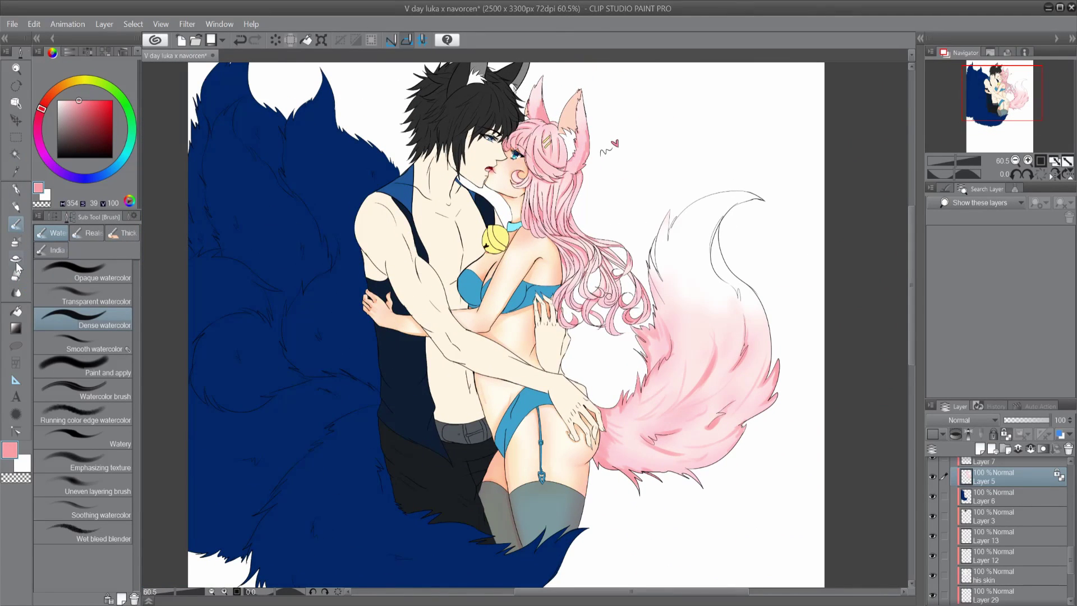
Deepen the pink on her ears and soften the hair shading with the Transparent watercolor brush
scroll(475, 147, up, 4)
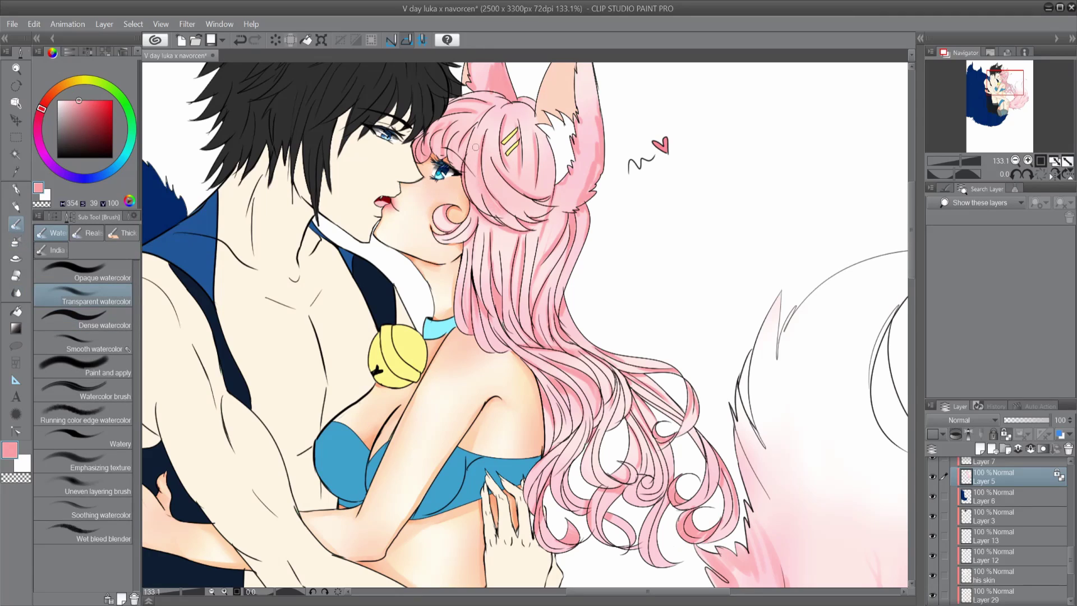
scroll(487, 83, down, 1)
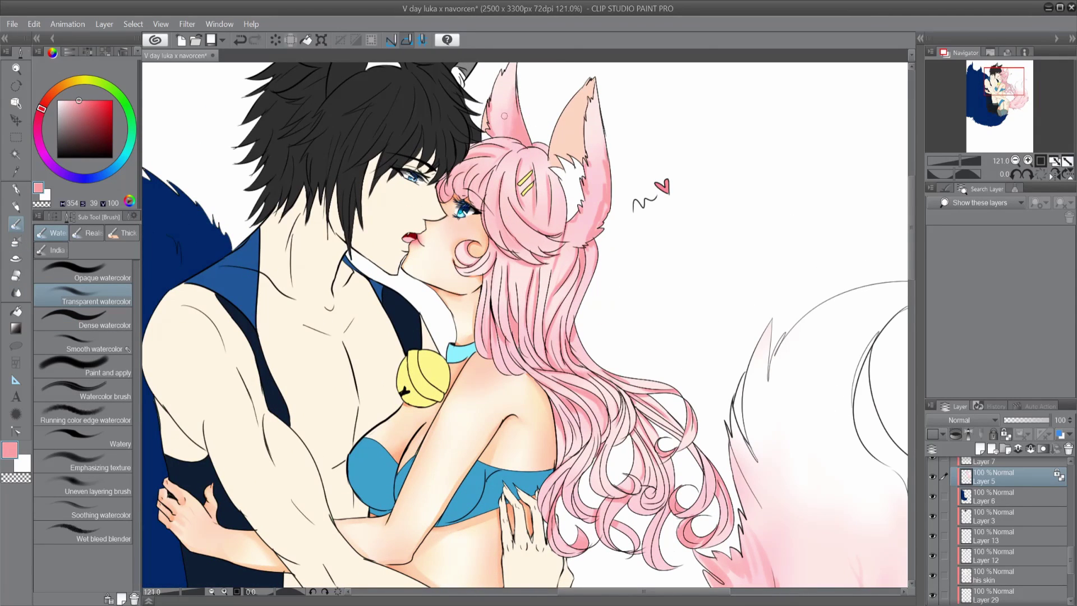
scroll(509, 101, down, 4)
key(j)
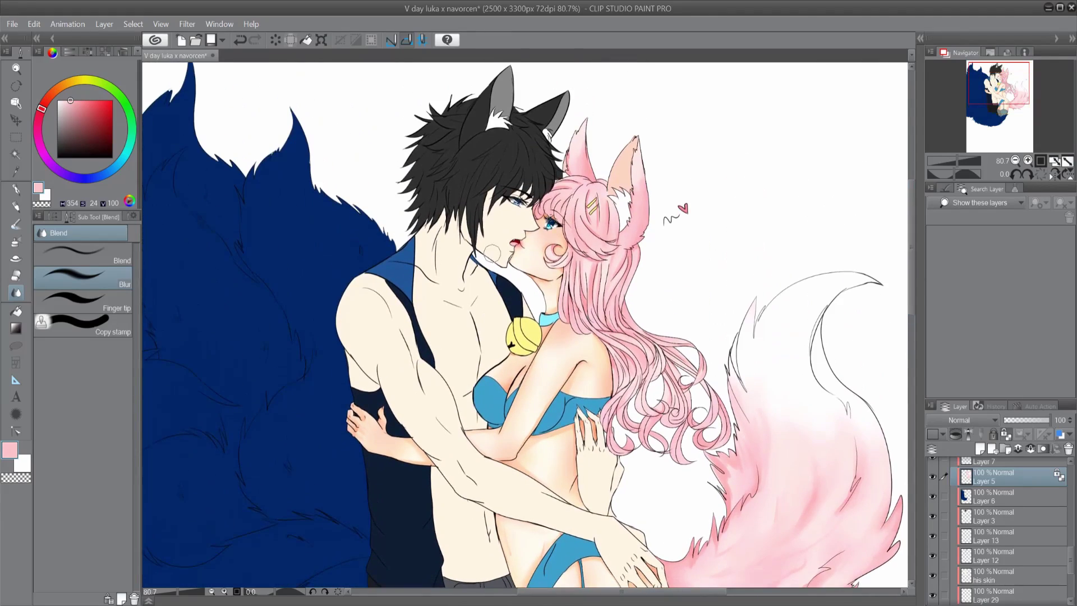
Add pale pink highlights of hue 354 and saturation 15 to the hair on her head and back with the Turnip pen
scroll(337, 207, up, 5)
key(p)
key(ctrl+z)
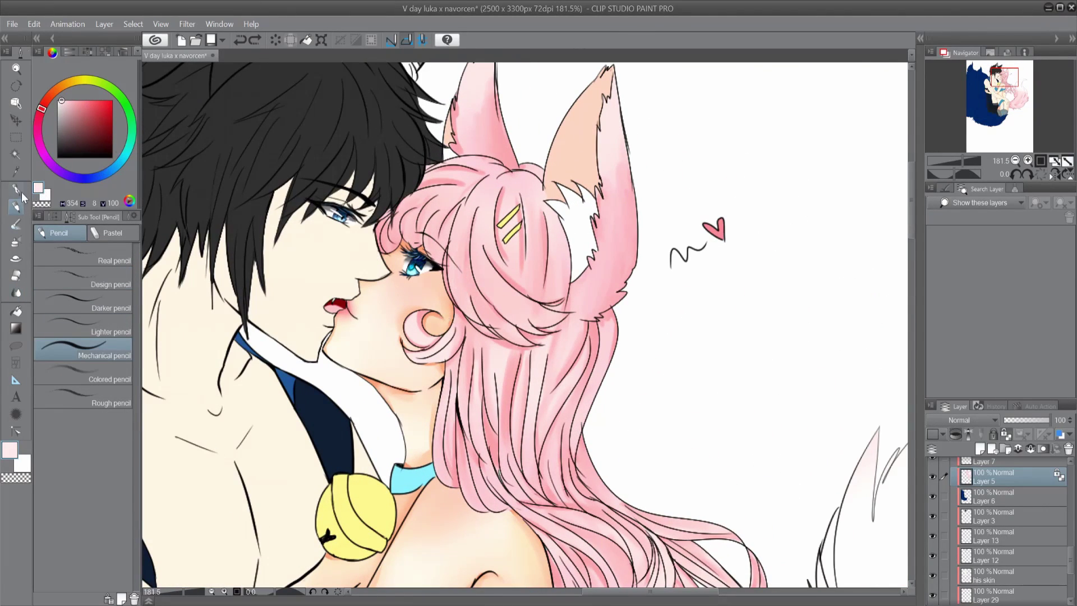
key(p)
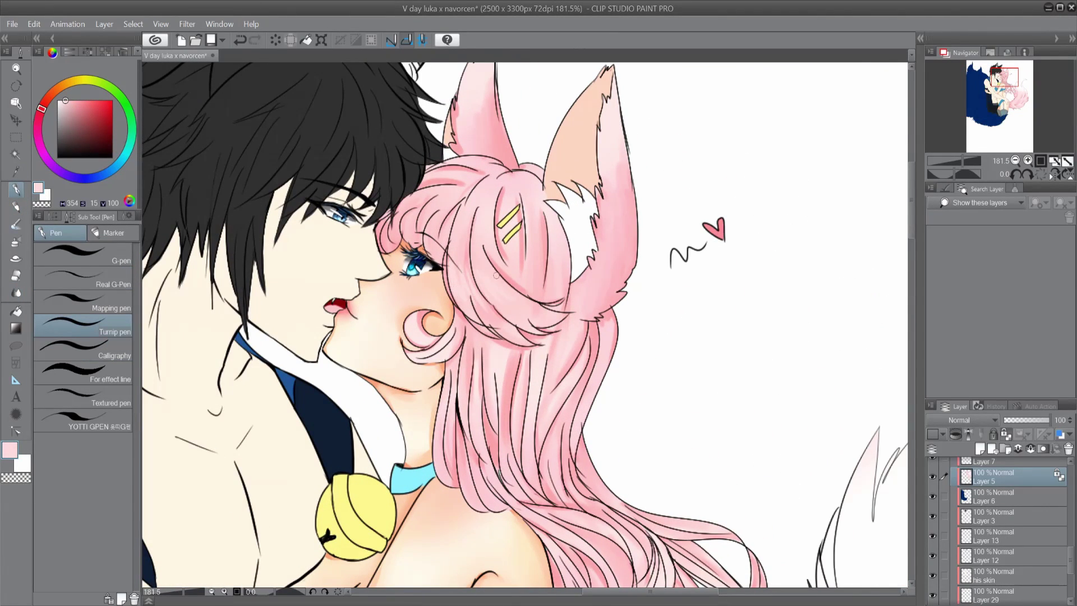
scroll(415, 206, up, 1)
key(ctrl+0)
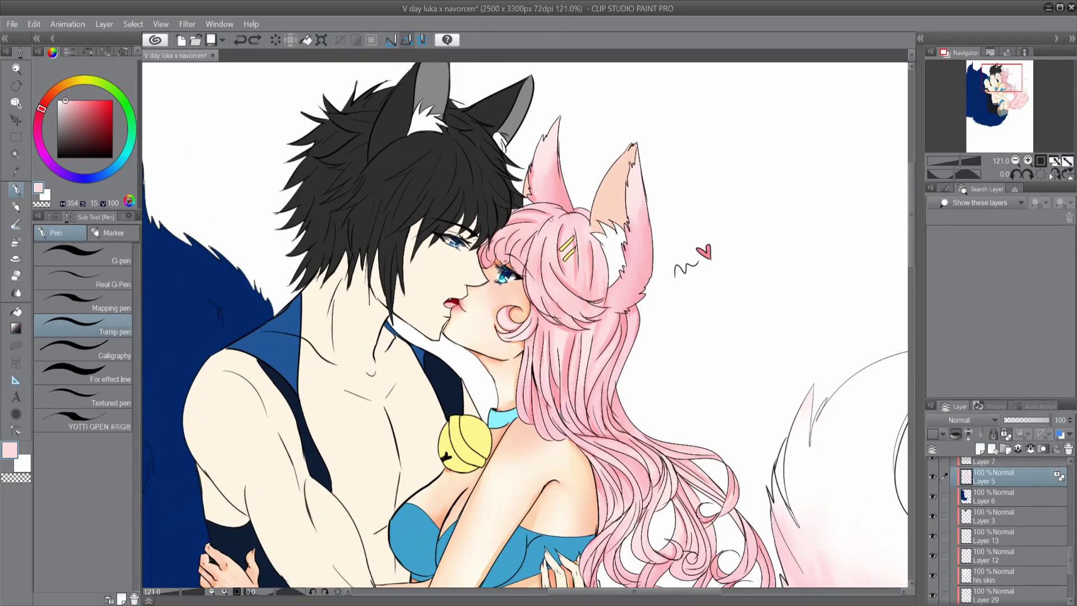
scroll(452, 473, up, 5)
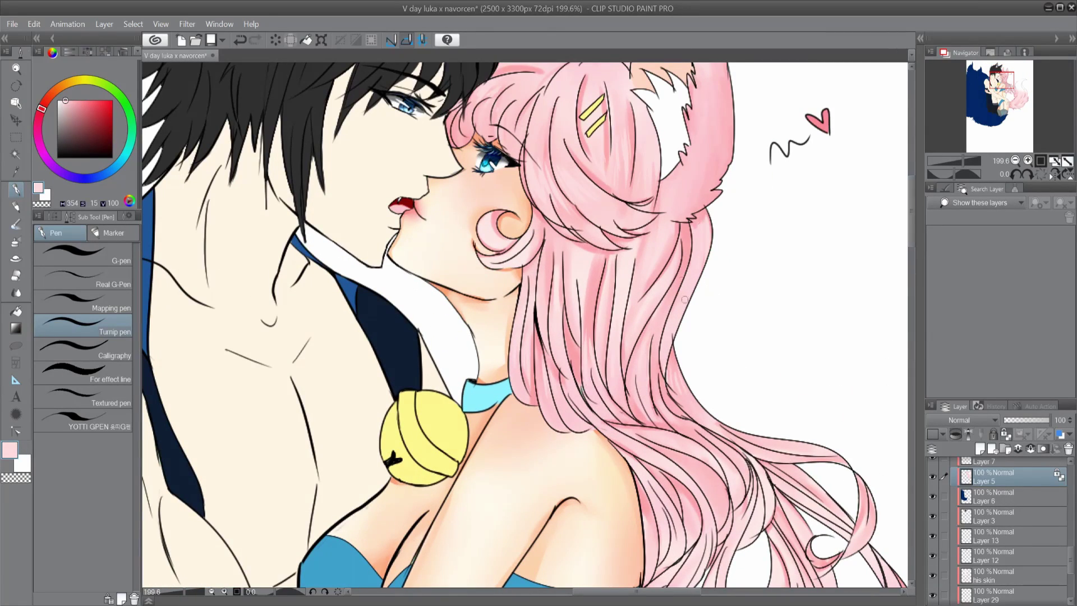
scroll(691, 396, down, 3)
key(ctrl+0)
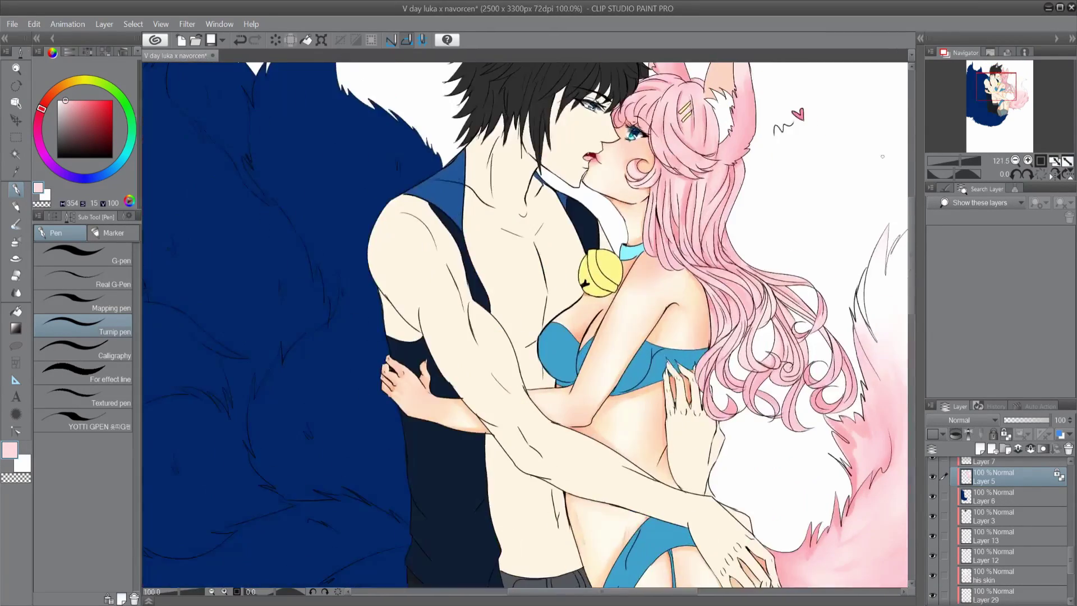
Highlight her curls and tail fur with the Turnip pen, using a paler pink of hue 354 and saturation 12 on the tail
scroll(572, 489, up, 3)
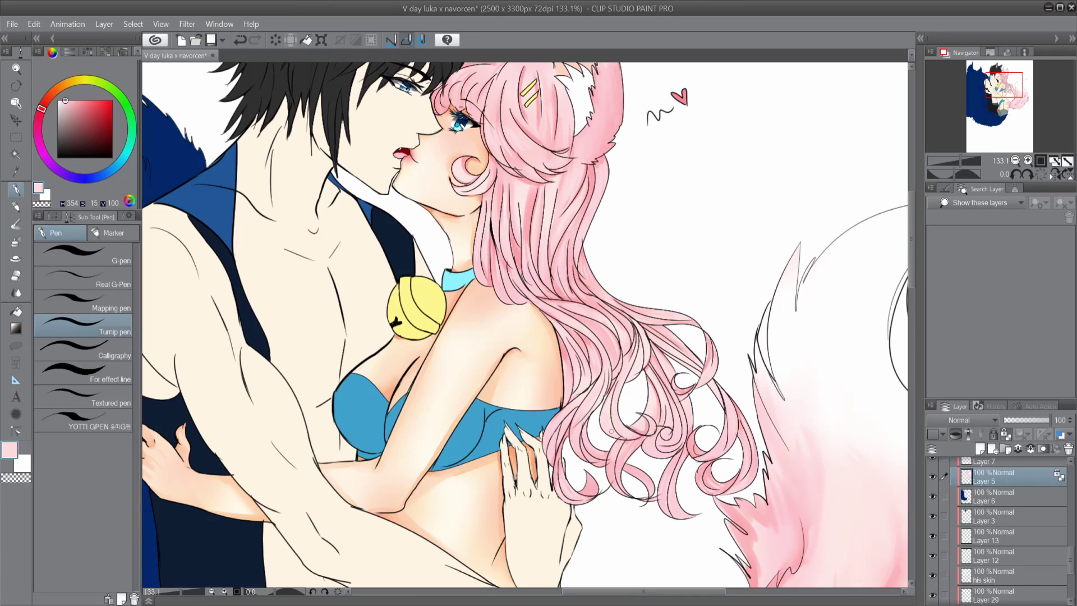
scroll(611, 431, down, 3)
scroll(666, 466, up, 2)
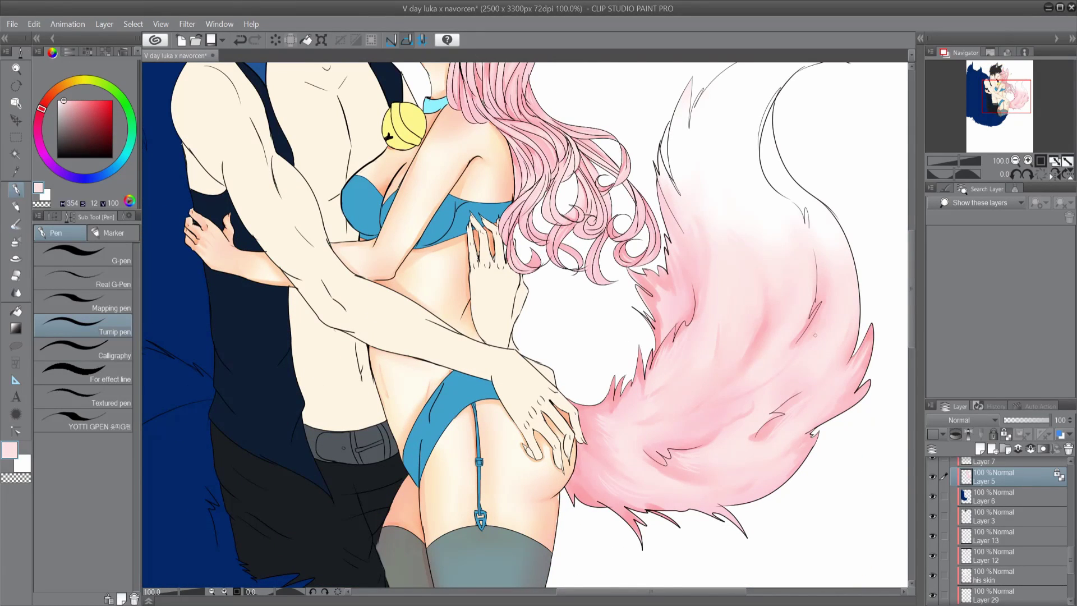
scroll(653, 305, down, 1)
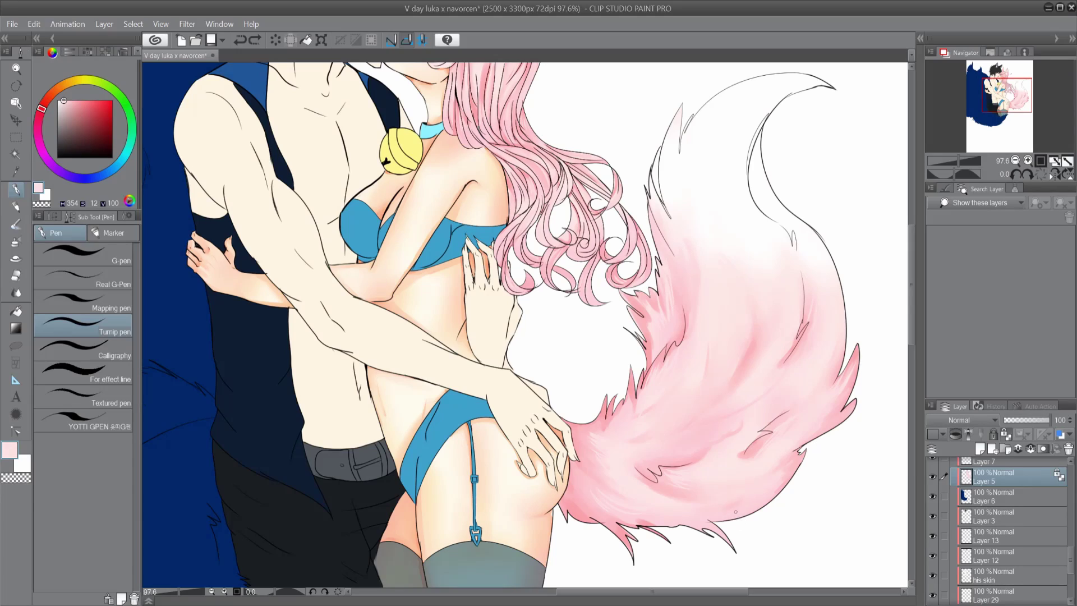
key(ctrl+0)
scroll(458, 166, up, 4)
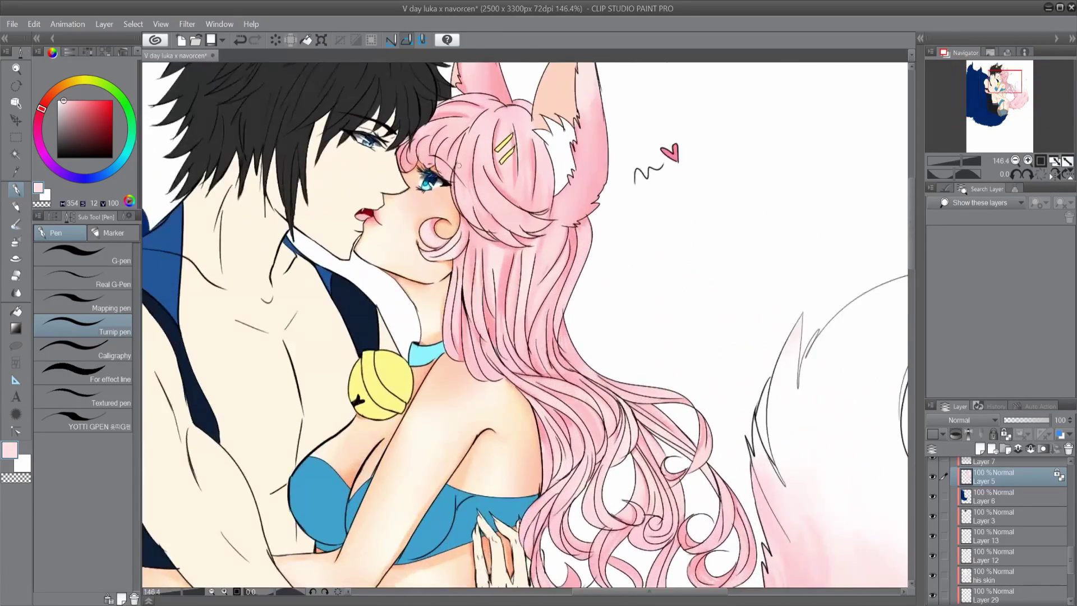
scroll(421, 178, up, 2)
alt+click(421, 178)
scroll(165, 143, down, 2)
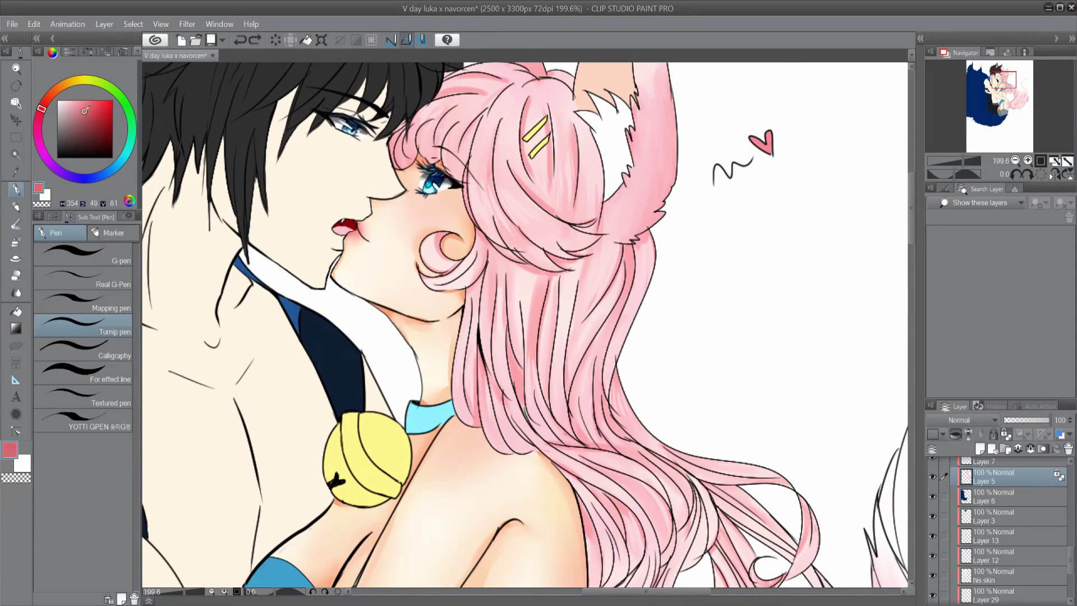
key(b)
scroll(655, 359, down, 1)
scroll(501, 203, up, 6)
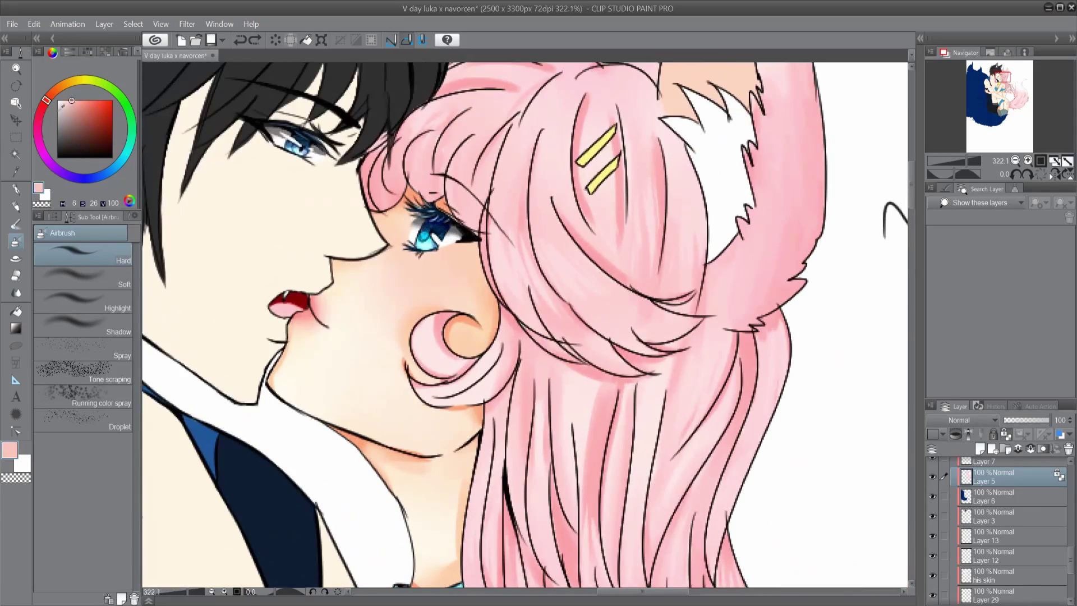
alt+click(420, 241)
Shade the white tip of her tail with pale blue of hue 196 using the Soft airbrush
click(83, 278)
scroll(749, 304, down, 6)
scroll(751, 314, down, 1)
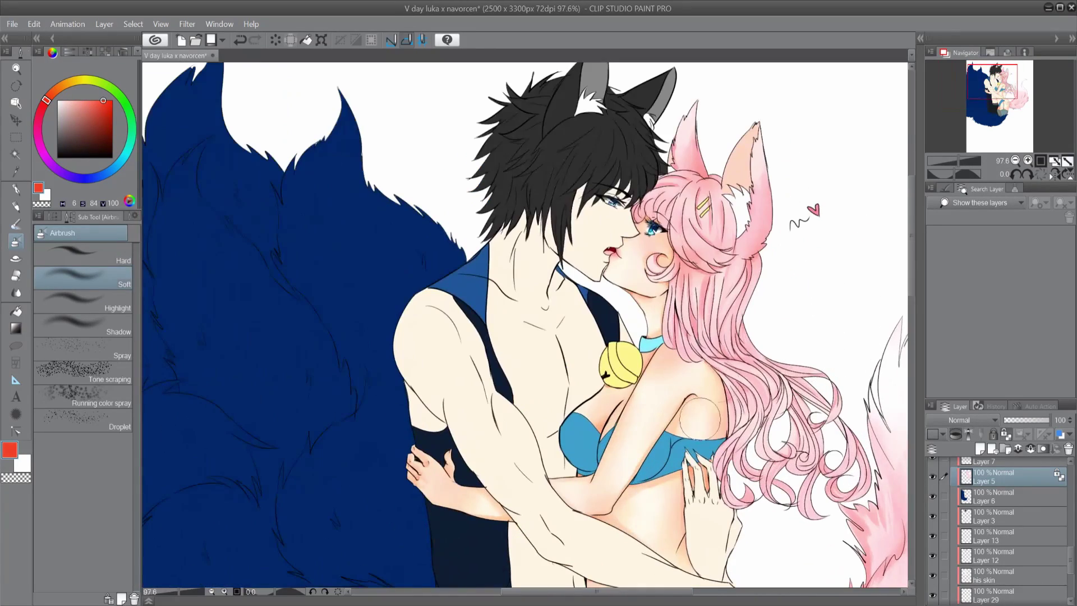
scroll(628, 407, down, 3)
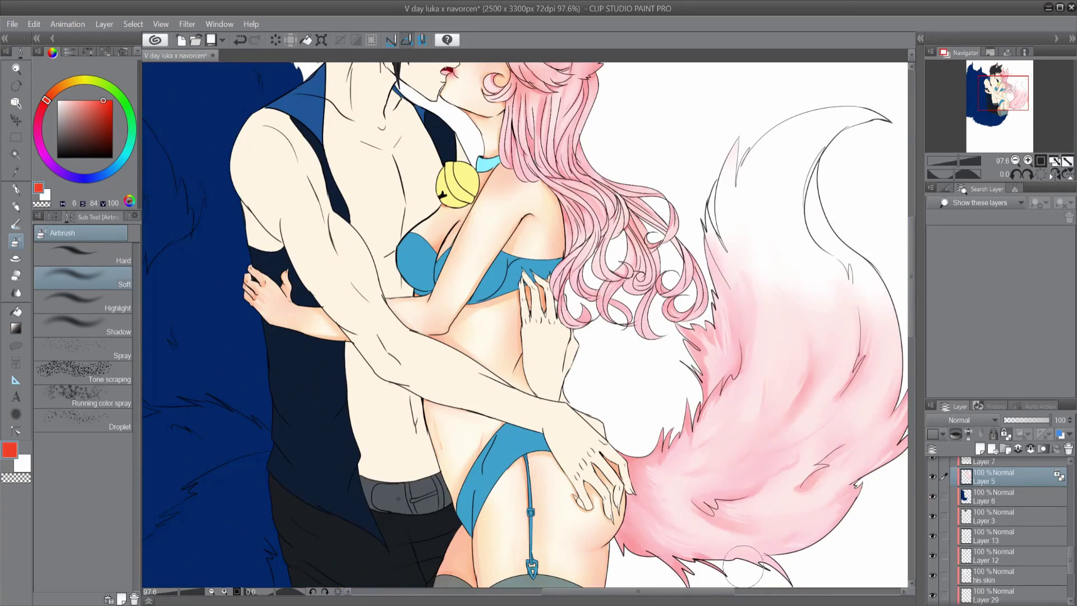
alt+click(723, 263)
drag(723, 230, 724, 146)
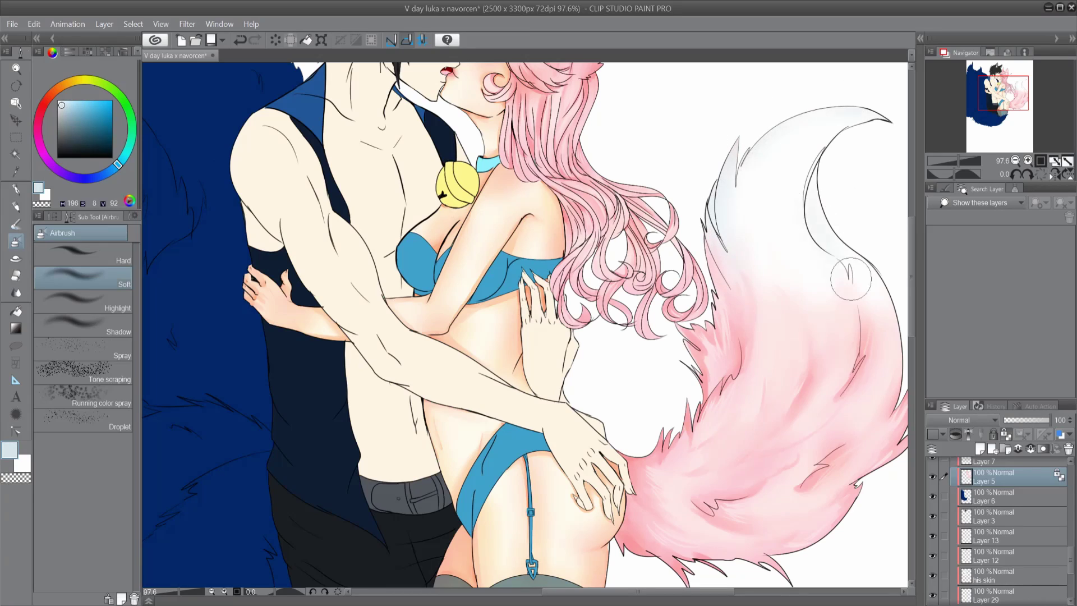
scroll(849, 278, down, 1)
scroll(807, 171, down, 5)
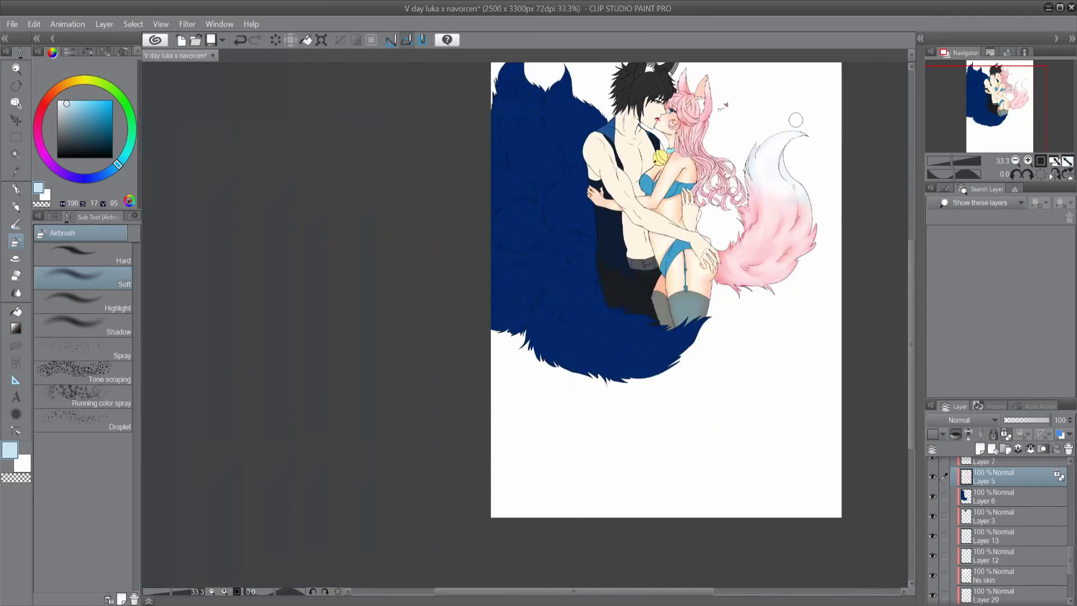
Blend the tail's white tip into the pink fur with white Dense watercolor strokes, undoing the last ones
scroll(808, 171, up, 6)
key(x)
key(b)
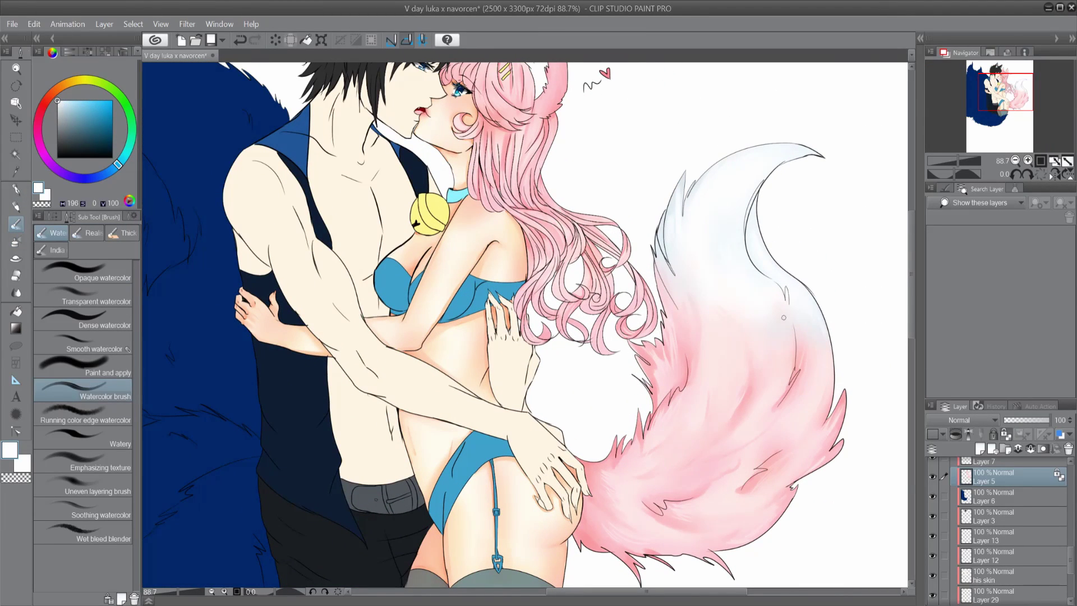
click(84, 319)
key(ctrl+z)
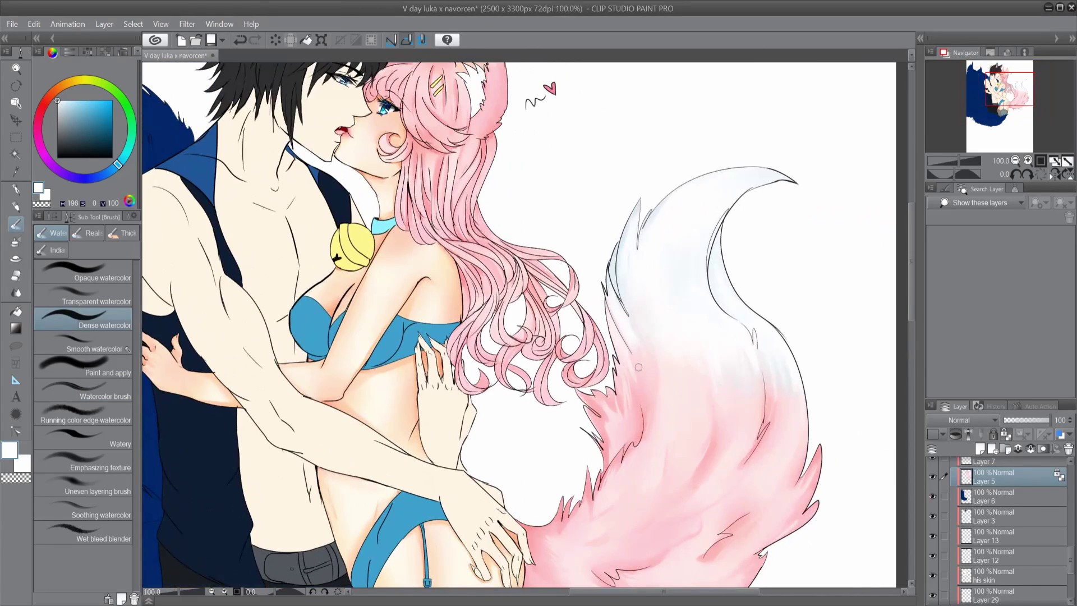
key(ctrl+z)
Shade his face, neck, chest and upper arm on the "his skin" layer with Opaque watercolor in peach of hue 24 and saturation 43
scroll(432, 296, up, 3)
alt+click(432, 296)
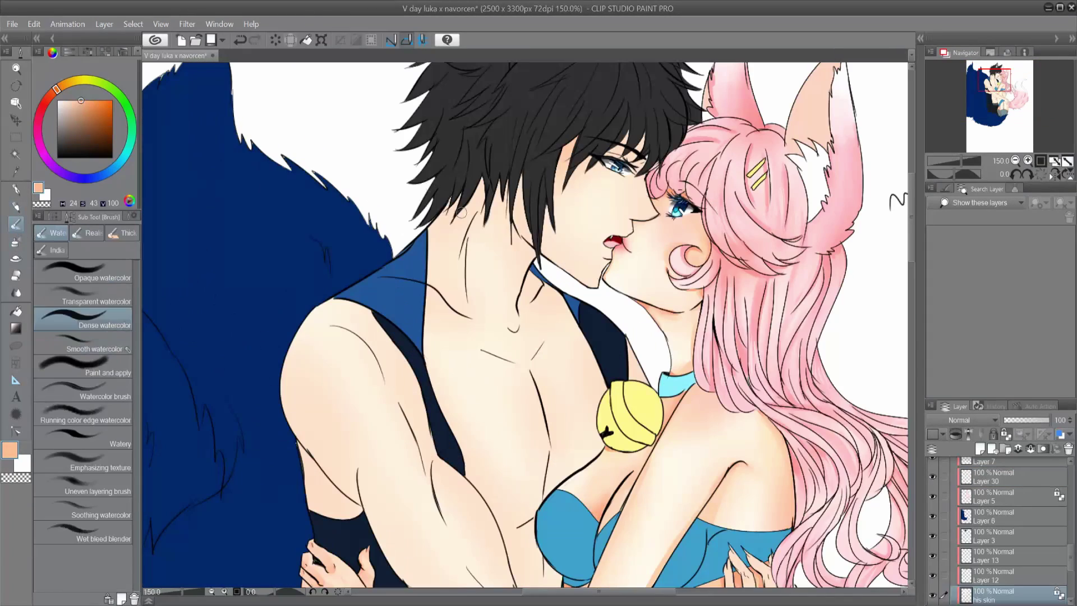
mouse_move(559, 160)
mouse_down()
mouse_move(564, 235)
mouse_move(546, 255)
mouse_up()
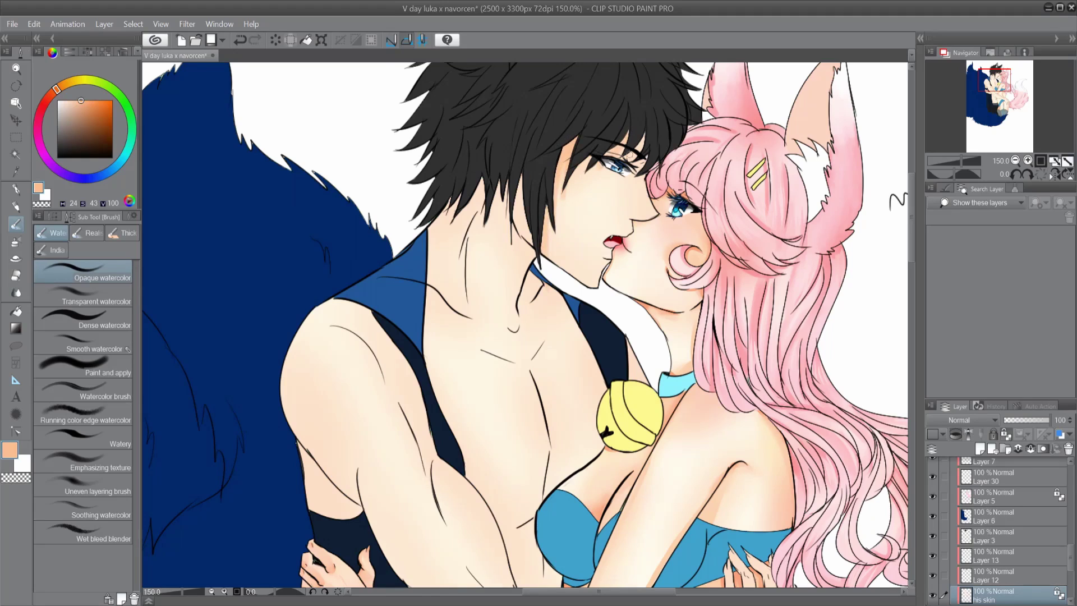
drag(639, 124, 642, 169)
drag(519, 180, 528, 255)
mouse_move(485, 185)
mouse_down()
mouse_move(497, 233)
mouse_move(484, 205)
mouse_up()
mouse_move(469, 249)
mouse_down()
mouse_move(470, 312)
mouse_move(482, 331)
mouse_up()
scroll(496, 453, down, 1)
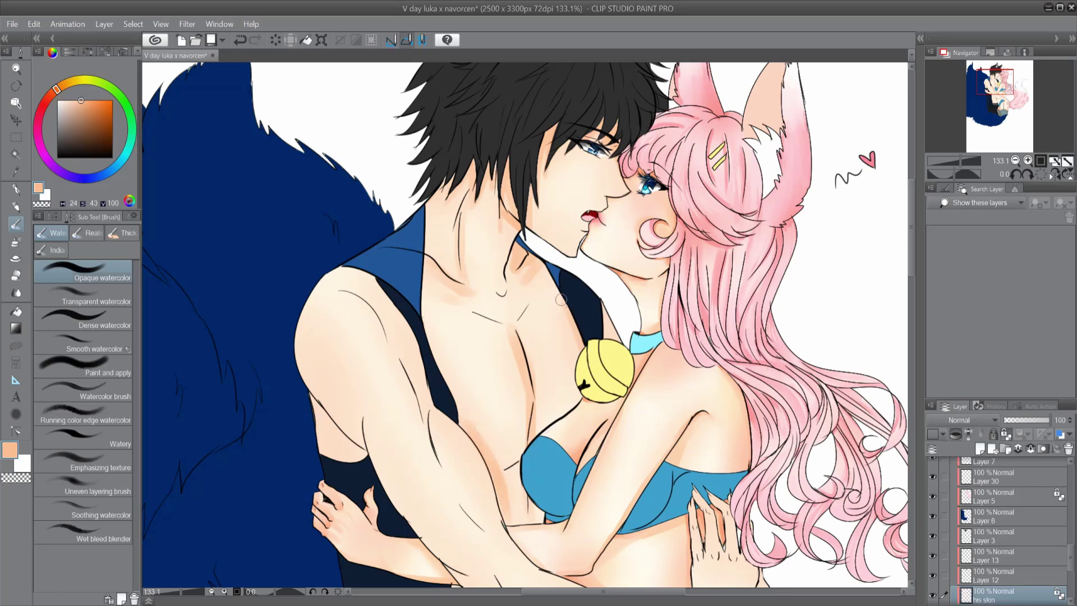
mouse_move(393, 333)
mouse_down()
mouse_move(430, 429)
mouse_move(466, 468)
mouse_move(463, 550)
mouse_up()
scroll(449, 477, down, 3)
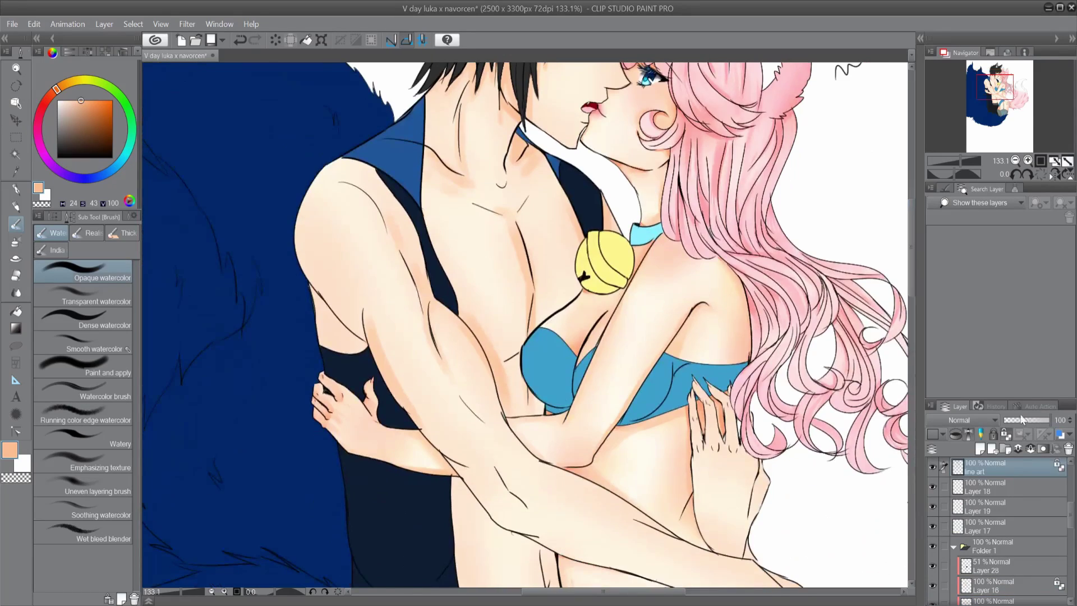
Clean up the line art layer with the Hard eraser and return to the "his skin" layer with the watercolor brush
key(e)
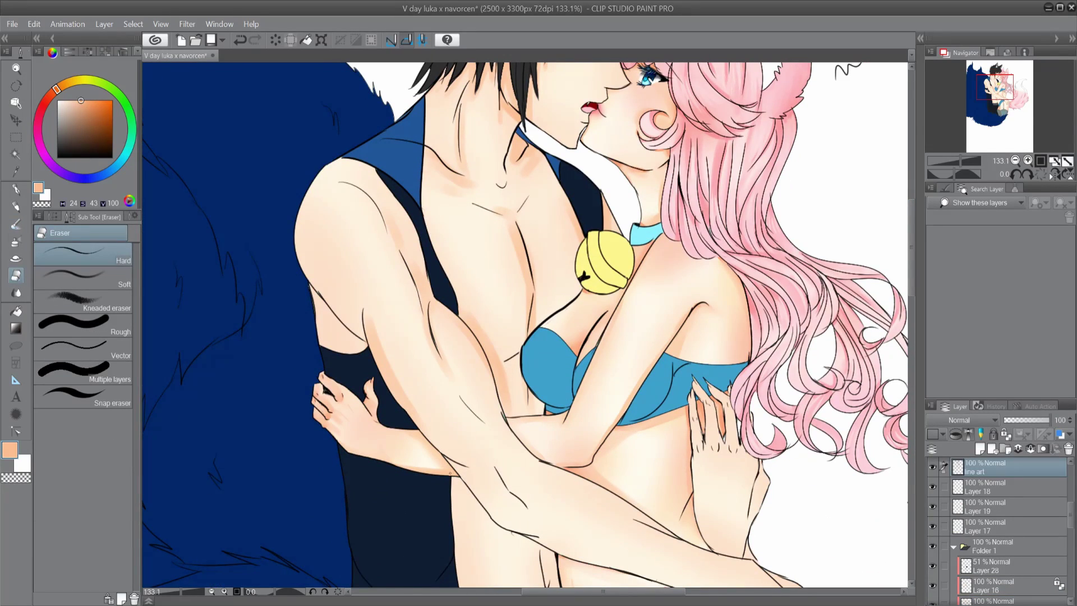
ctrl+shift+click(491, 301)
key(b)
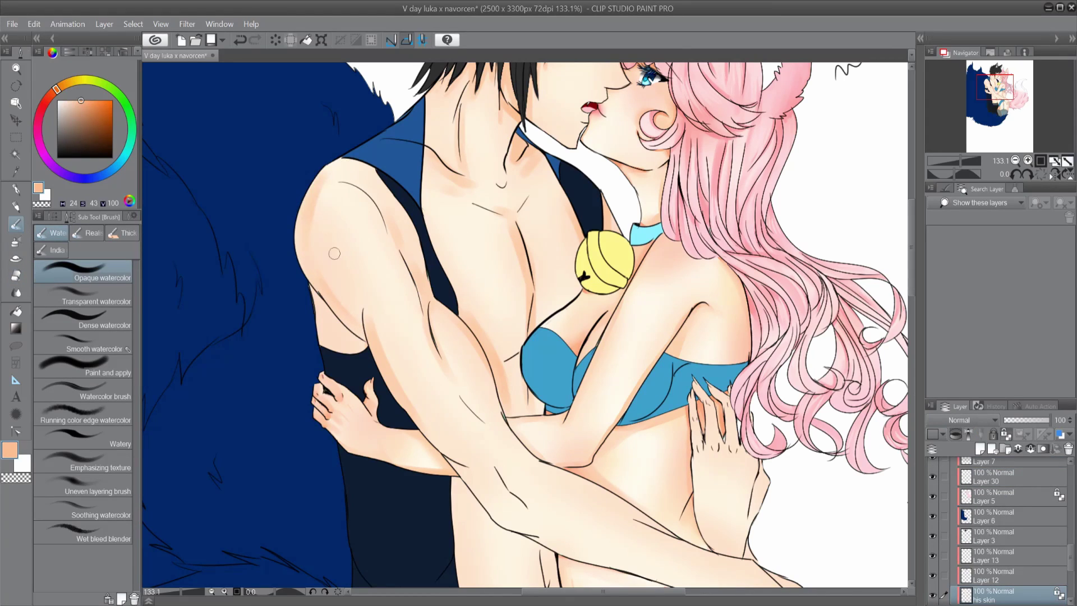
Shade the muscles of his arm, chest and abdomen with peach Opaque watercolor strokes, undoing one stroke along the way
scroll(335, 253, down, 3)
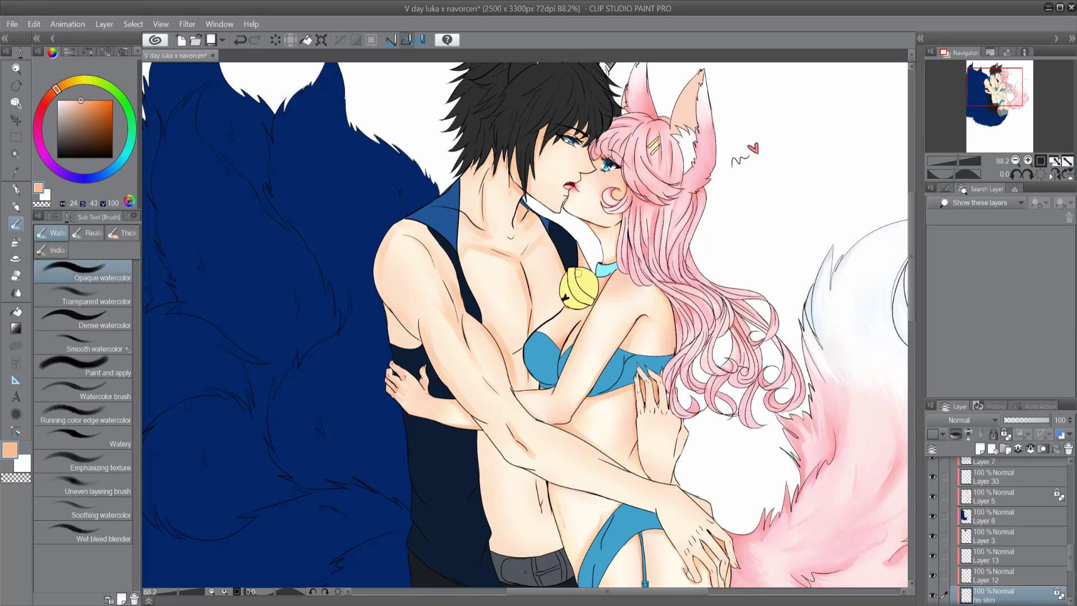
scroll(505, 364, down, 3)
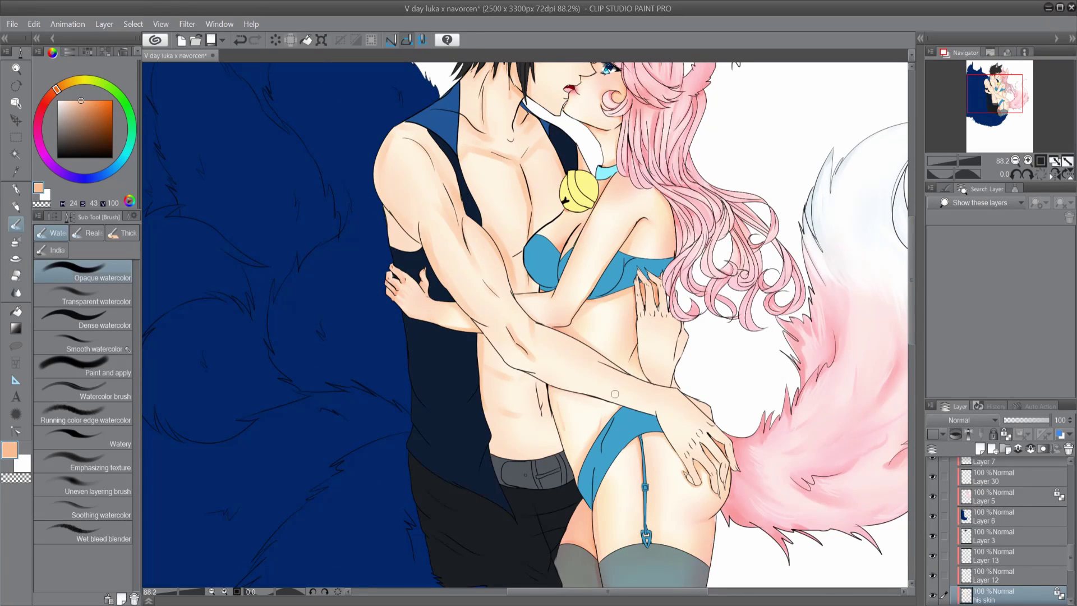
key(ctrl+z)
drag(514, 460, 494, 405)
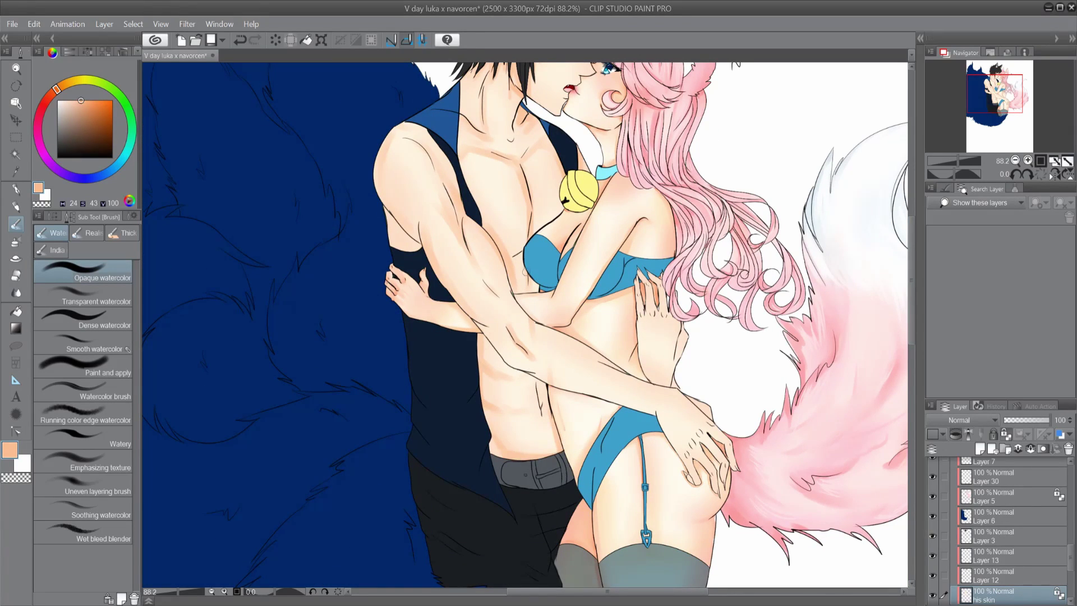
scroll(628, 180, down, 2)
scroll(381, 314, up, 2)
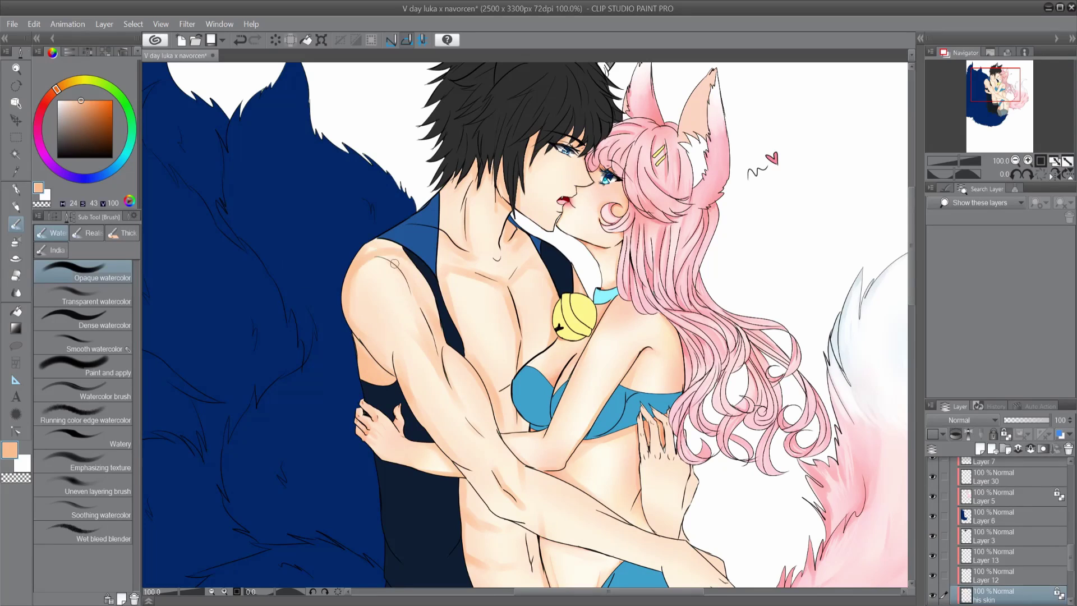
scroll(381, 314, down, 1)
scroll(382, 314, up, 1)
Try erasing and repainting the shading along his forearm and hand
key(e)
drag(647, 483, 500, 424)
key(b)
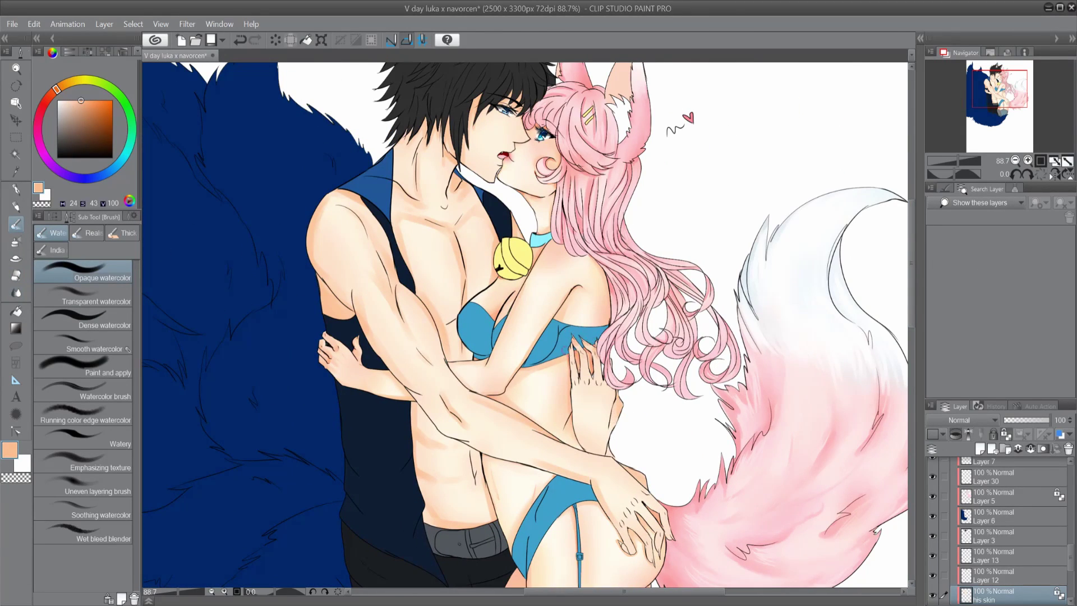
key(ctrl+z)
mouse_move(578, 395)
mouse_down()
mouse_move(613, 457)
mouse_move(590, 454)
mouse_move(589, 397)
mouse_move(592, 406)
mouse_move(576, 382)
mouse_move(612, 452)
mouse_move(668, 516)
mouse_up()
key(ctrl+z)
key(ctrl+z)
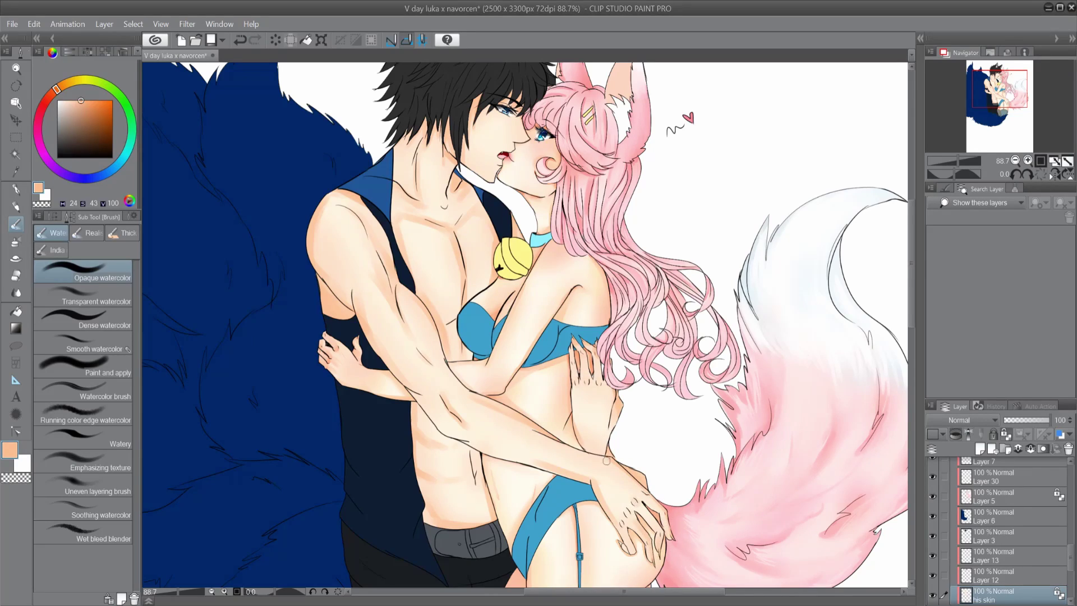
Shade the fingers and wrist of his hand resting on her back with peach Opaque watercolor
scroll(603, 460, down, 3)
scroll(579, 374, up, 6)
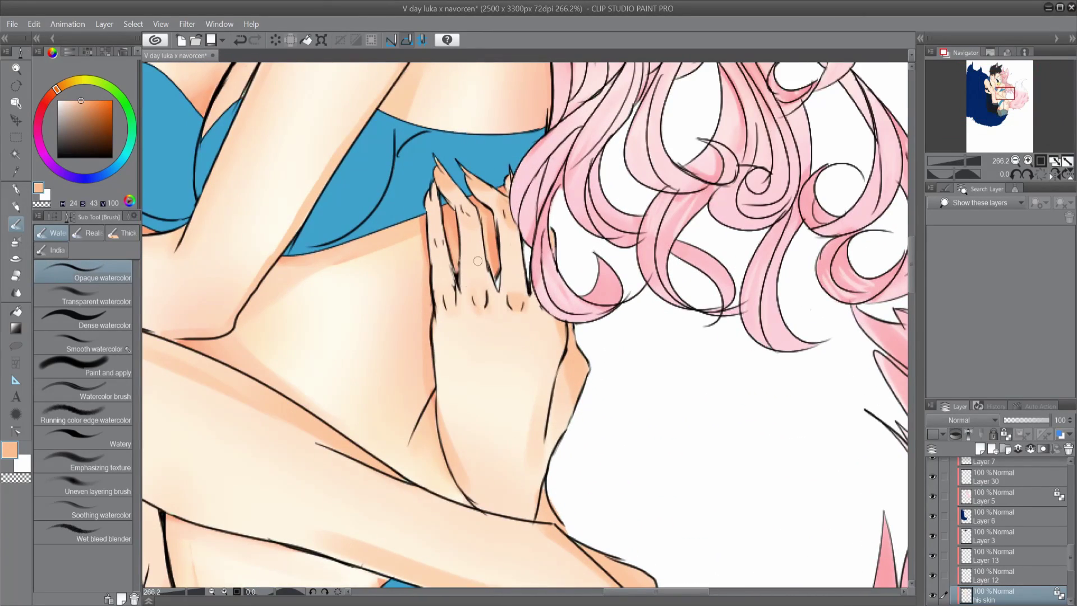
scroll(487, 406, down, 4)
Deepen the shadows on his neck, chest and arms with Transparent watercolor of hue 24 and saturation 64, and save the file
scroll(487, 406, up, 2)
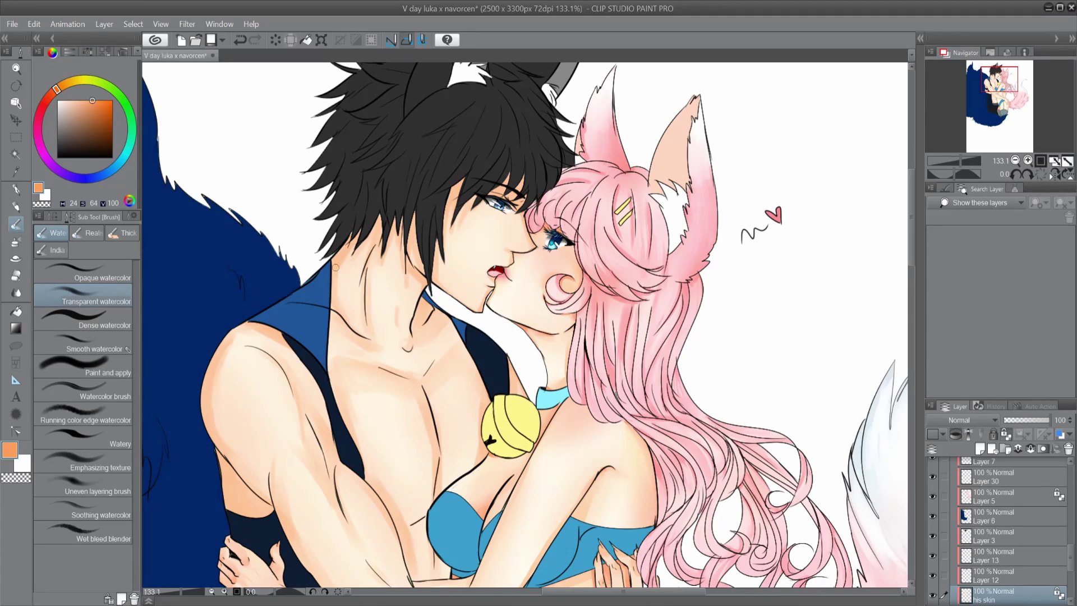
scroll(337, 477, down, 3)
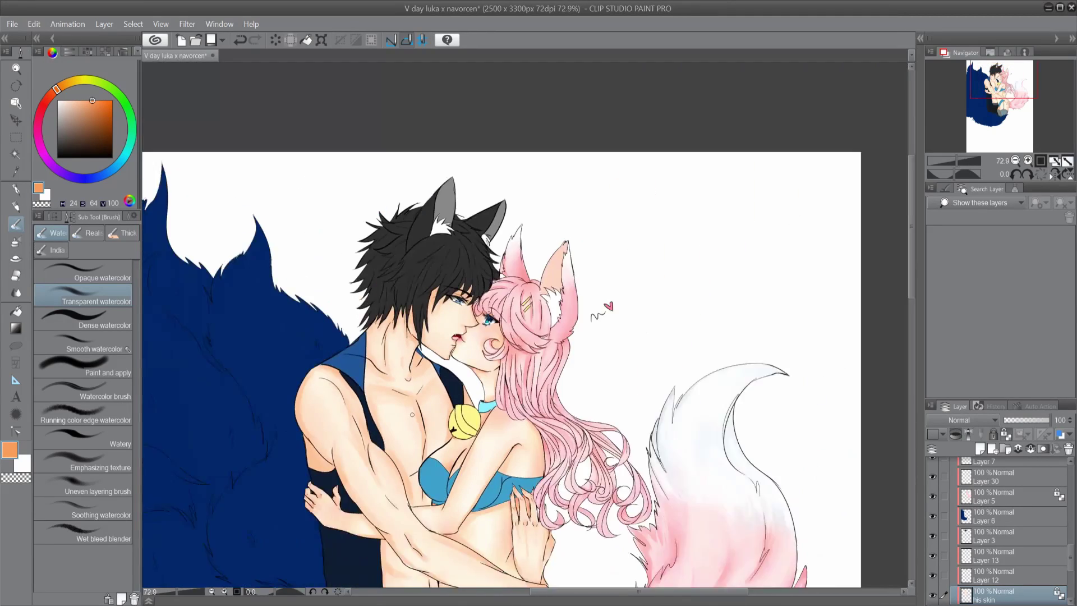
scroll(485, 292, up, 3)
scroll(484, 291, down, 1)
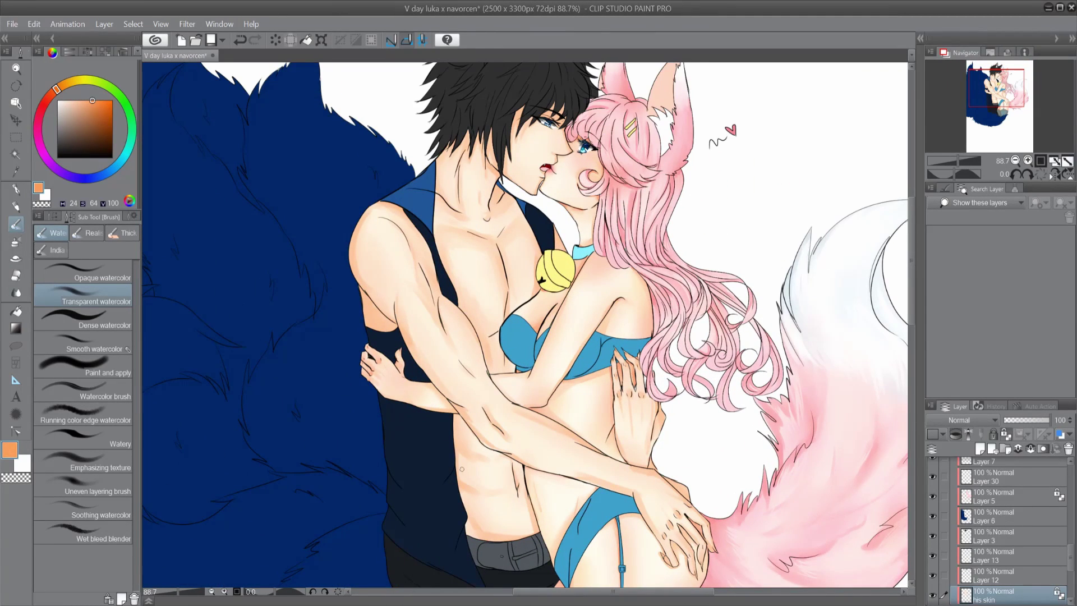
key(ctrl+s)
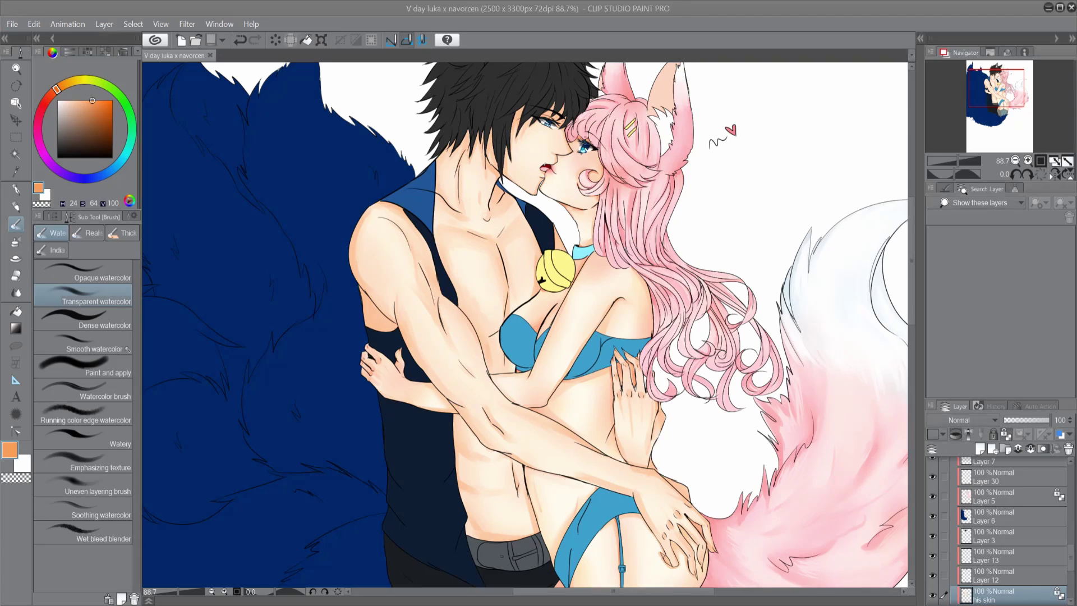
Refine the shading on his arm and torso with Transparent watercolor and soften it with the Blur tool
drag(525, 462, 482, 440)
key(ctrl+z)
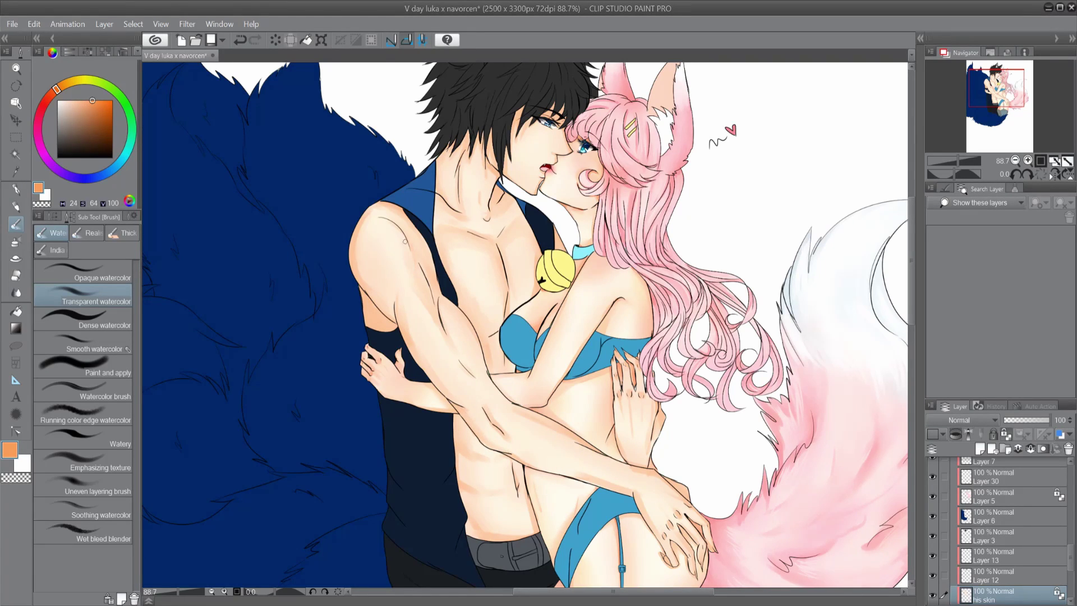
scroll(525, 325, down, 1)
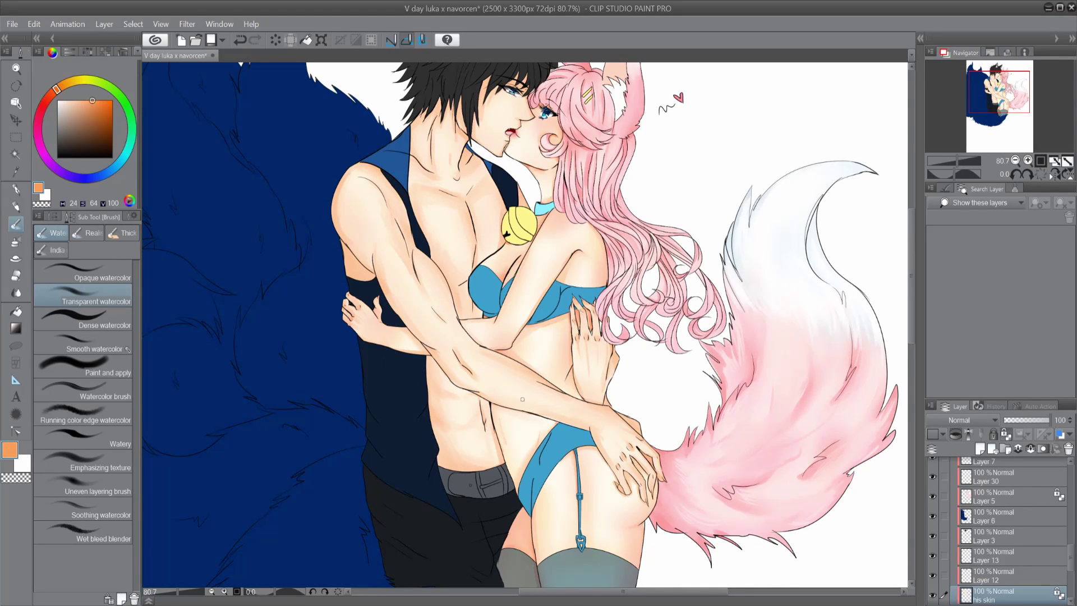
scroll(506, 196, up, 1)
key(j)
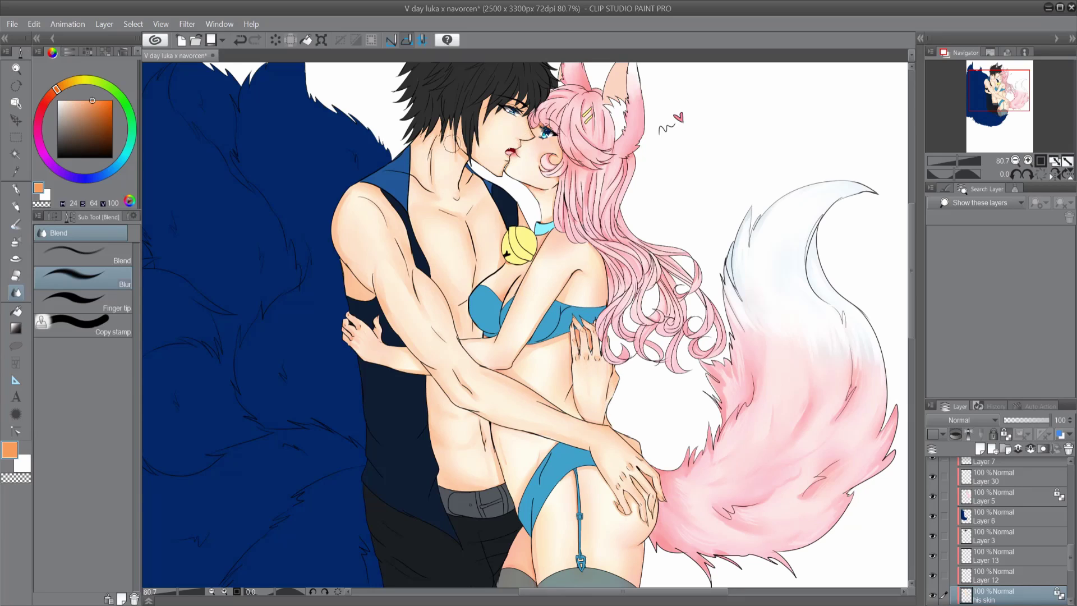
scroll(415, 233, down, 3)
scroll(415, 233, up, 6)
Add a reddish-orange shadow of hue 15 and saturation 56 beneath the hair beside his face with the Turnip pen
key(p)
click(55, 90)
click(84, 98)
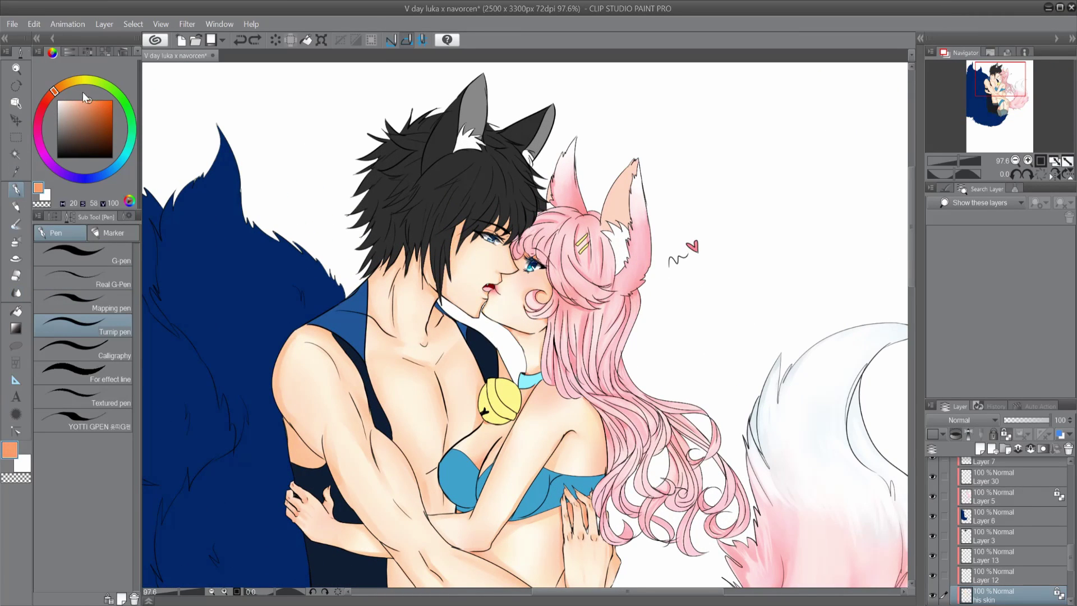
alt+click(458, 247)
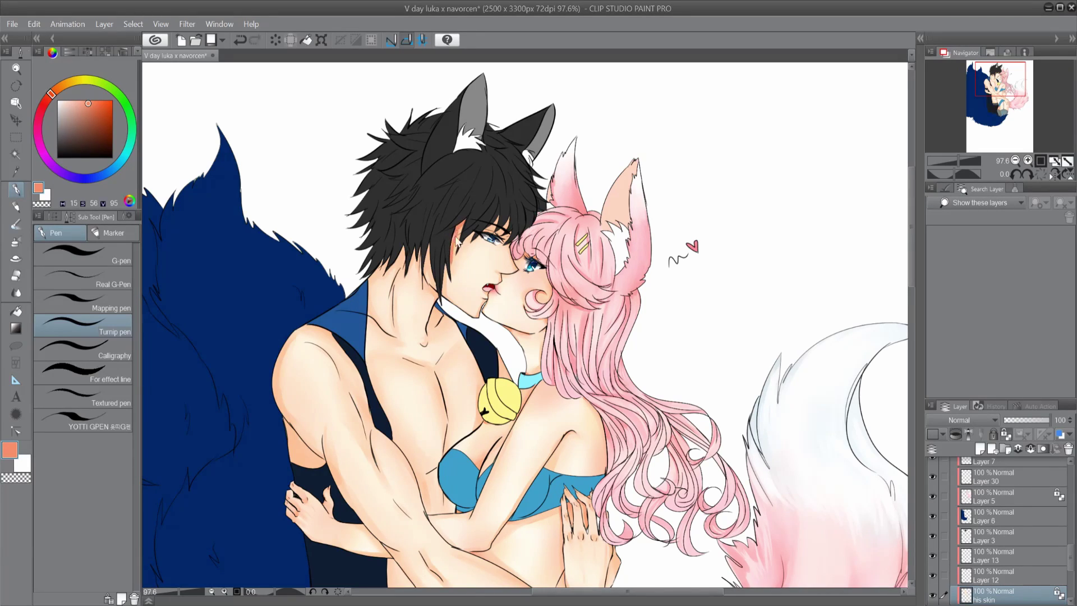
Extend the reddish-orange Turnip pen shadows along his hair strands, nape, neck tendons and throat
scroll(453, 249, down, 2)
scroll(424, 281, up, 5)
ctrl+click(423, 280)
ctrl+click(423, 280)
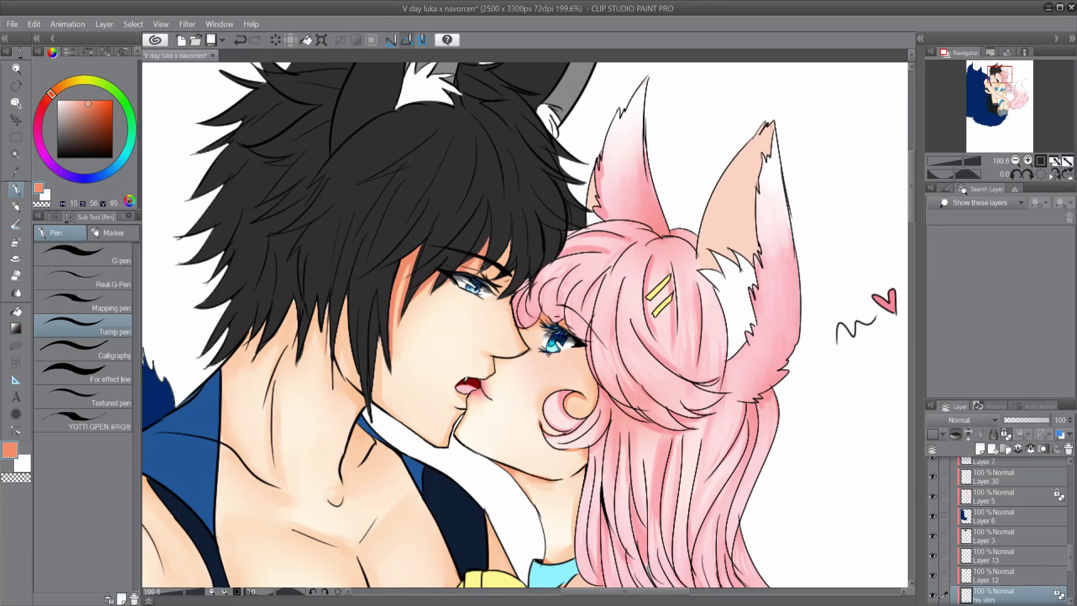
drag(387, 338, 376, 399)
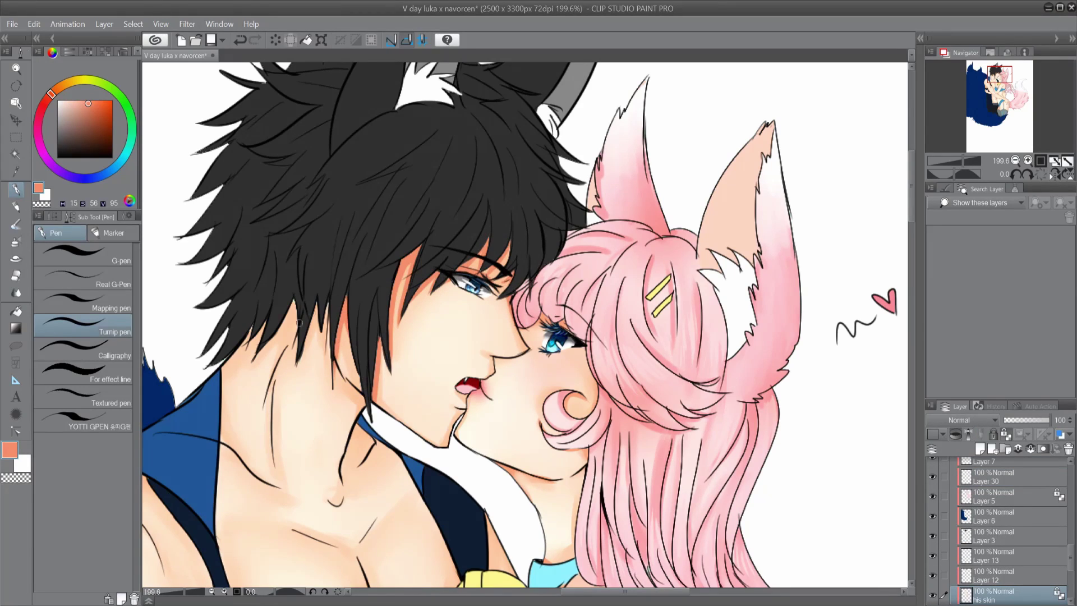
drag(347, 299, 329, 376)
mouse_move(295, 337)
mouse_down()
mouse_move(272, 388)
mouse_move(247, 337)
mouse_move(314, 308)
mouse_up()
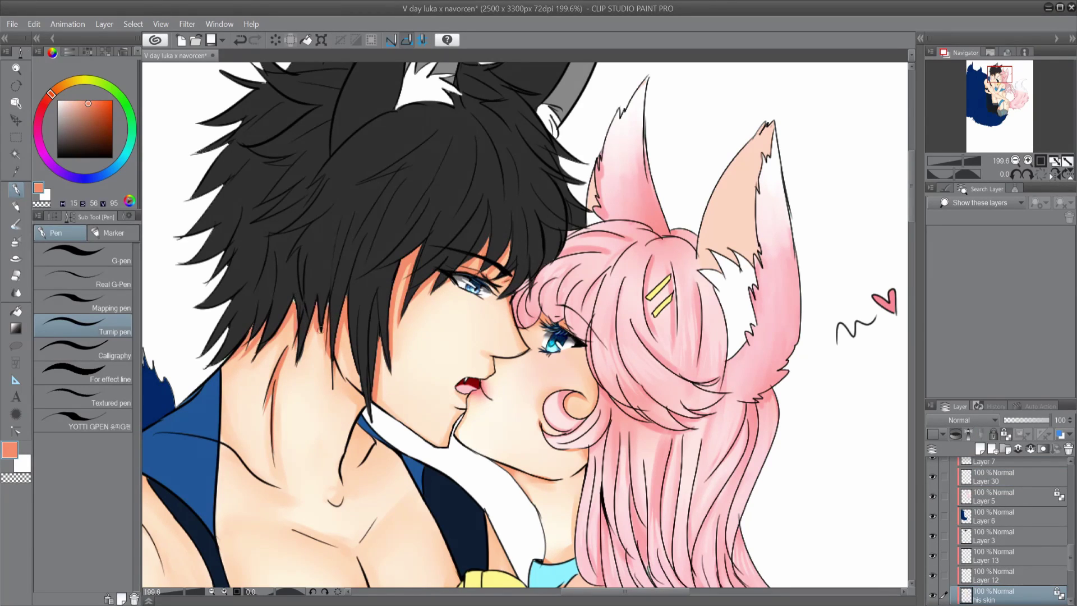
drag(359, 407, 337, 471)
drag(359, 381, 375, 416)
key(ctrl+minus)
key(ctrl+minus)
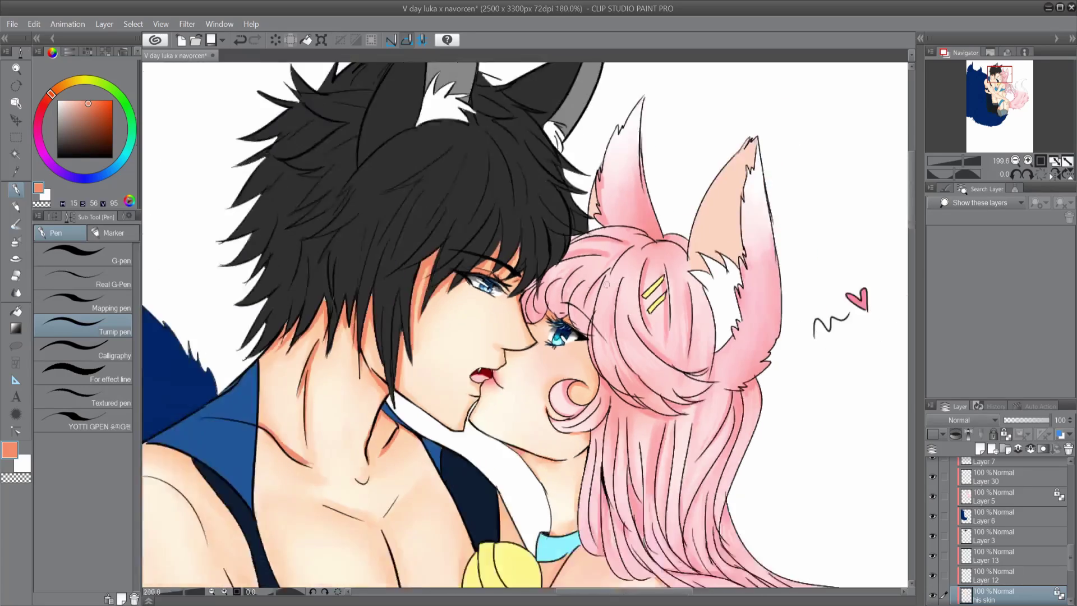
Extend the reddish-orange Turnip pen shadows along his neck, collarbone, chest line and upper arm
drag(351, 481, 327, 439)
drag(291, 491, 286, 515)
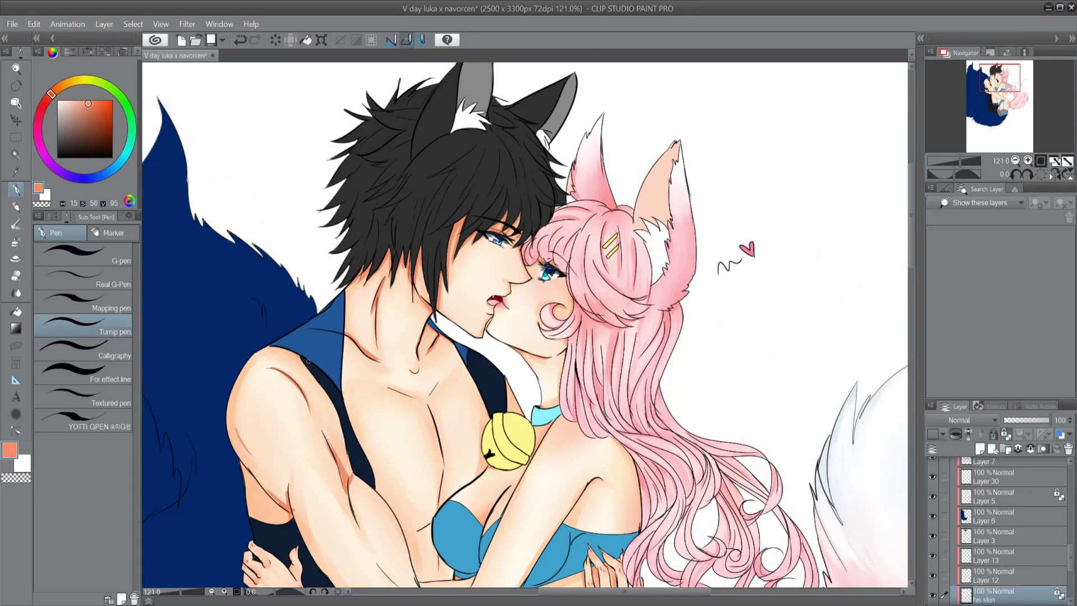
key(ctrl+minus)
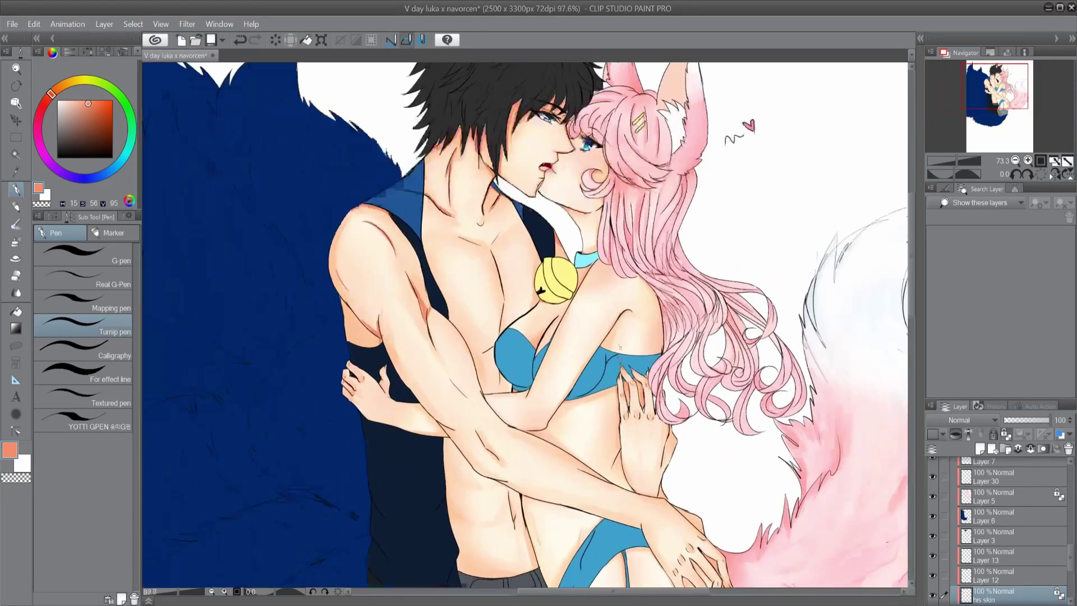
key(ctrl+minus)
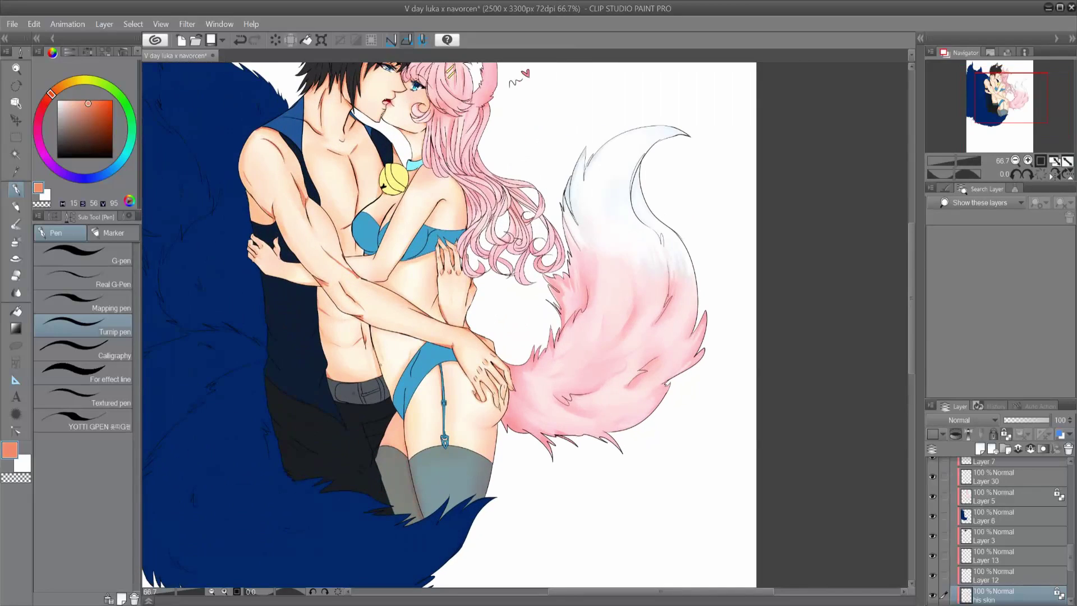
scroll(449, 325, up, 3)
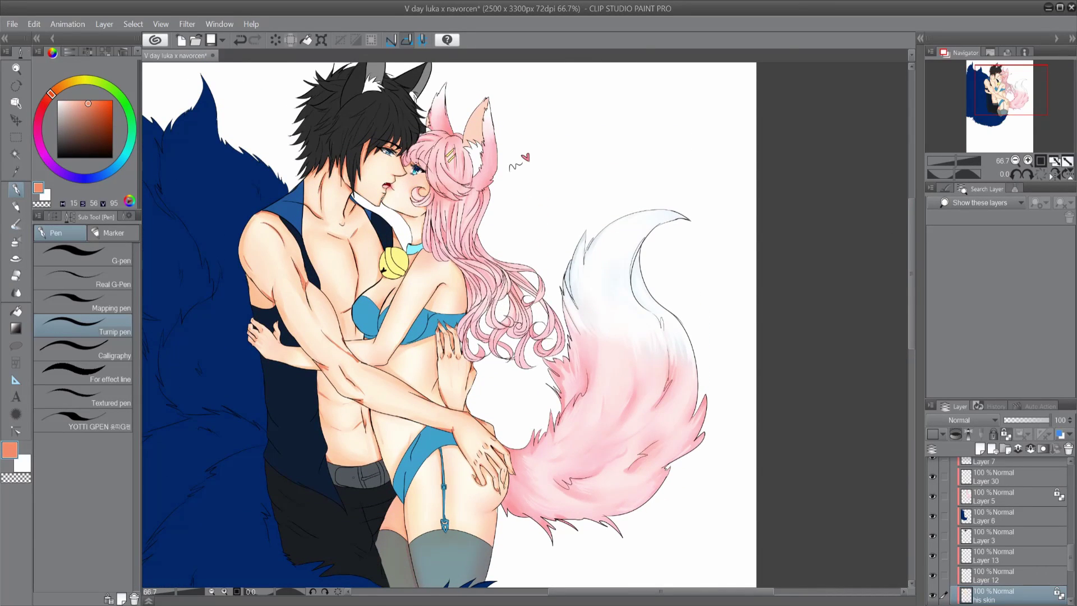
Shade his forearm, abdomen and neck with Opaque watercolor in reddish orange of hue 15 and saturation 56
click(77, 253)
click(77, 277)
click(77, 299)
click(77, 277)
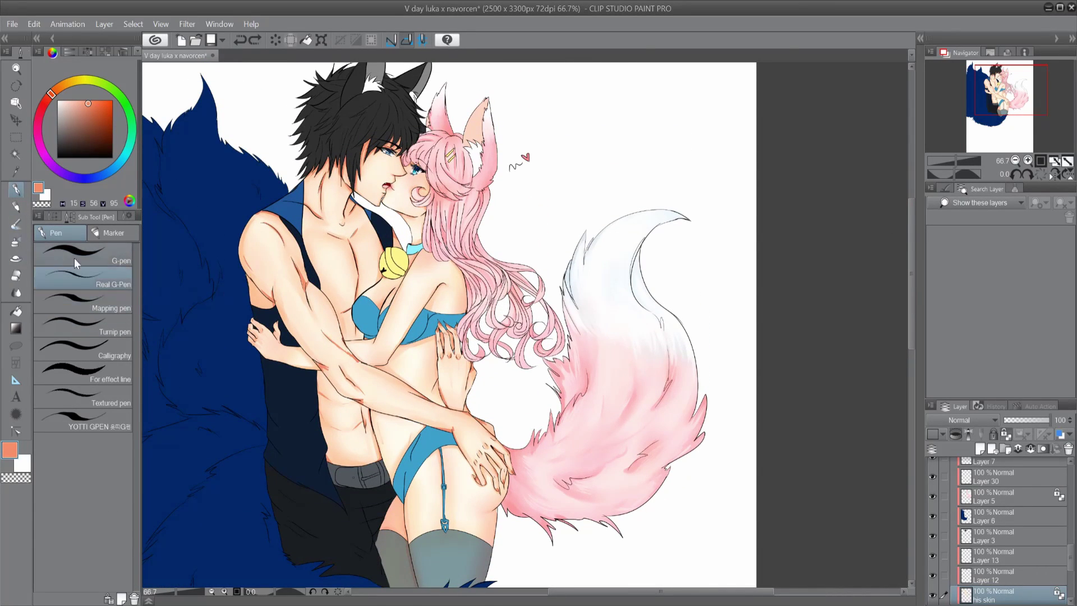
key(b)
scroll(302, 292, up, 2)
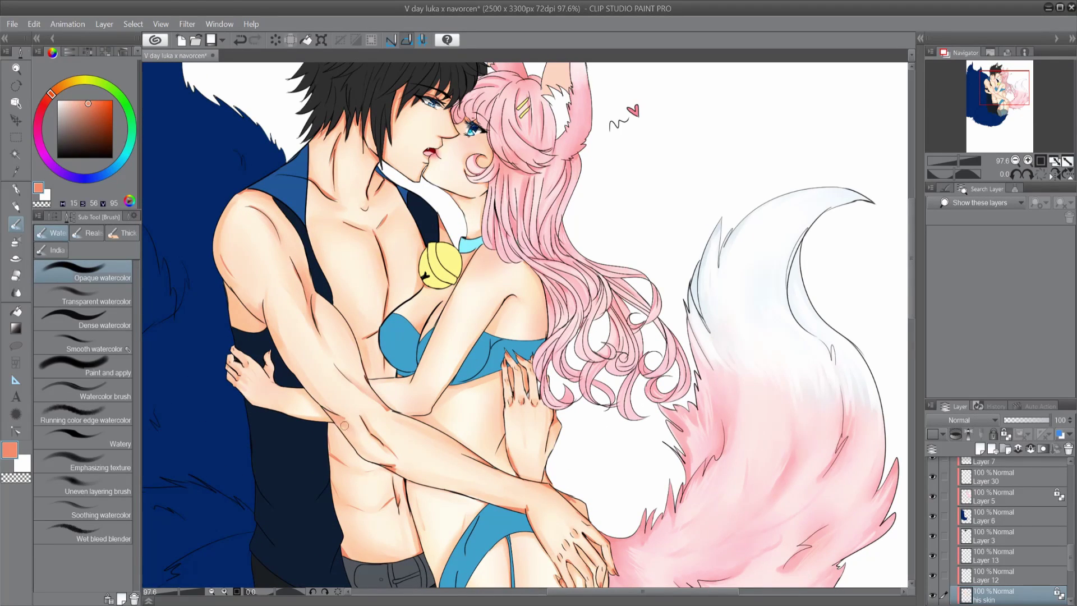
drag(409, 472, 438, 483)
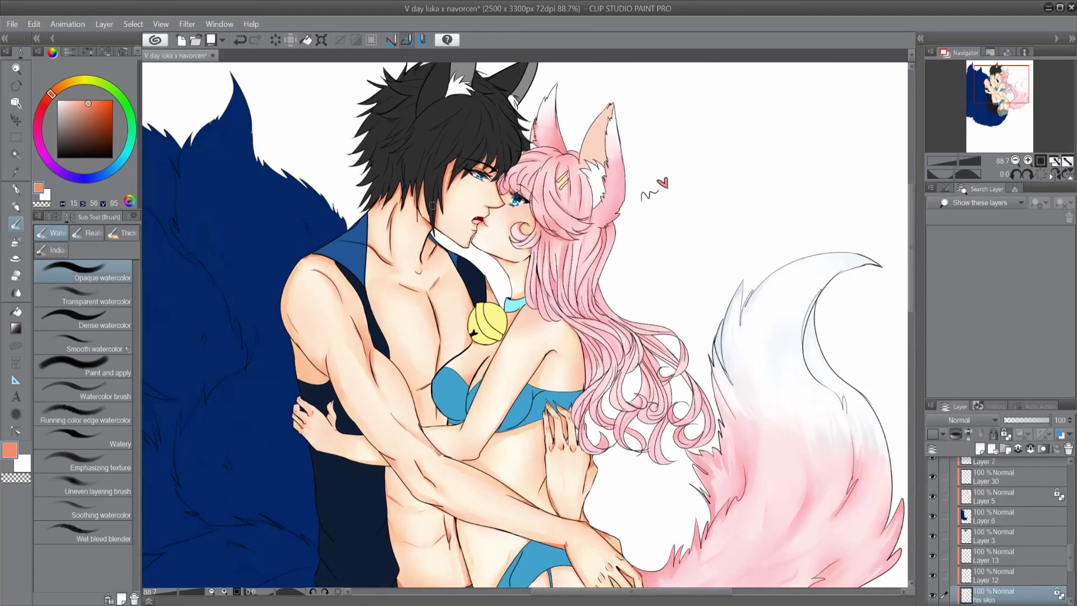
scroll(348, 185, up, 2)
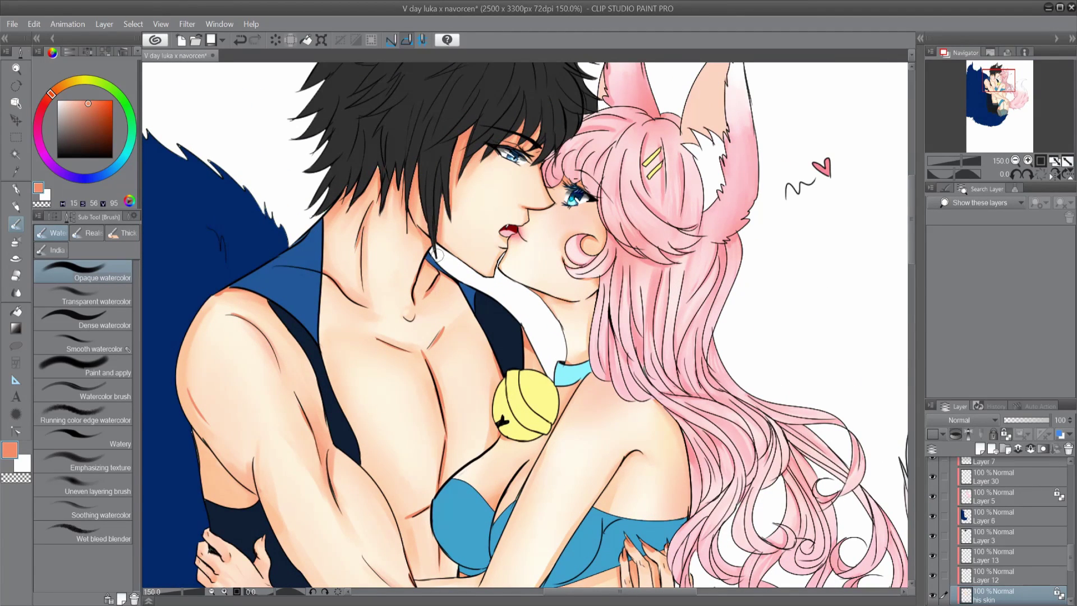
scroll(381, 218, down, 2)
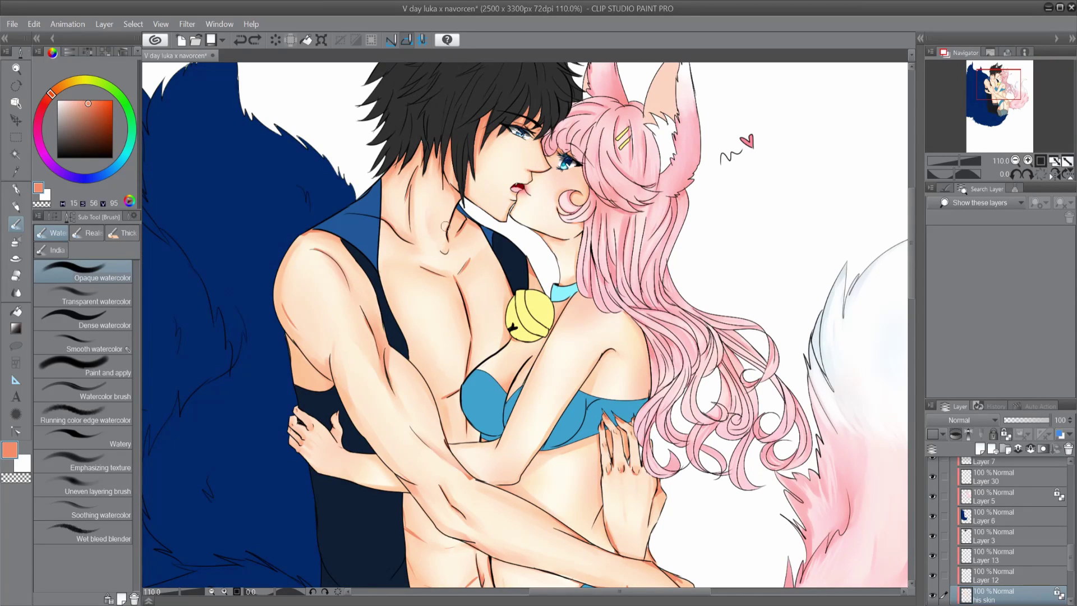
Undo the last unwanted strokes and rework the Opaque watercolor shading across his chest, arm and abdomen
key(ctrl+z)
key(ctrl+z)
scroll(584, 512, down, 3)
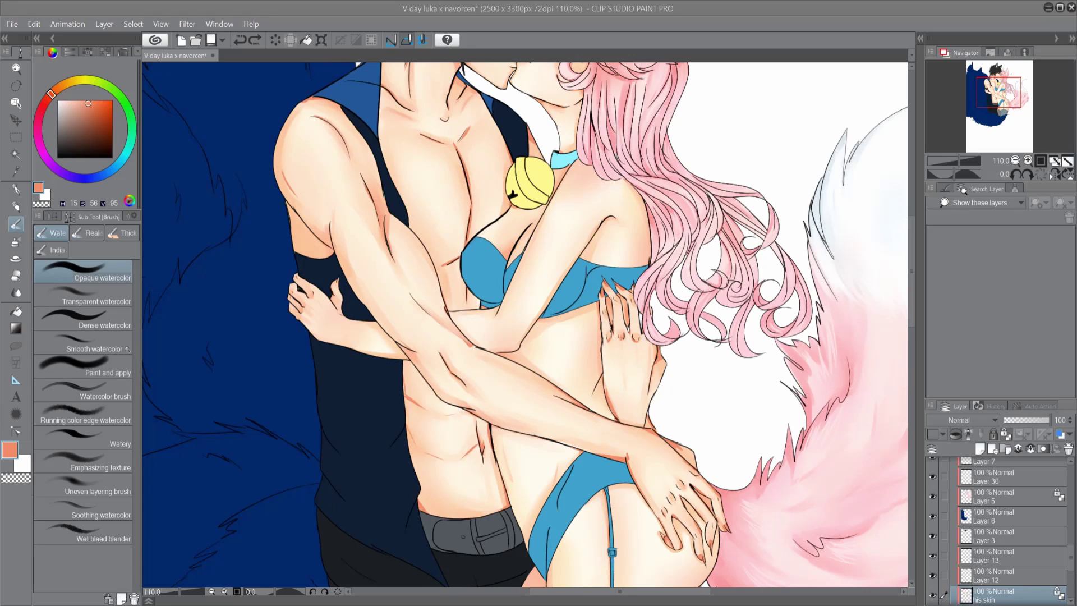
key(ctrl+0)
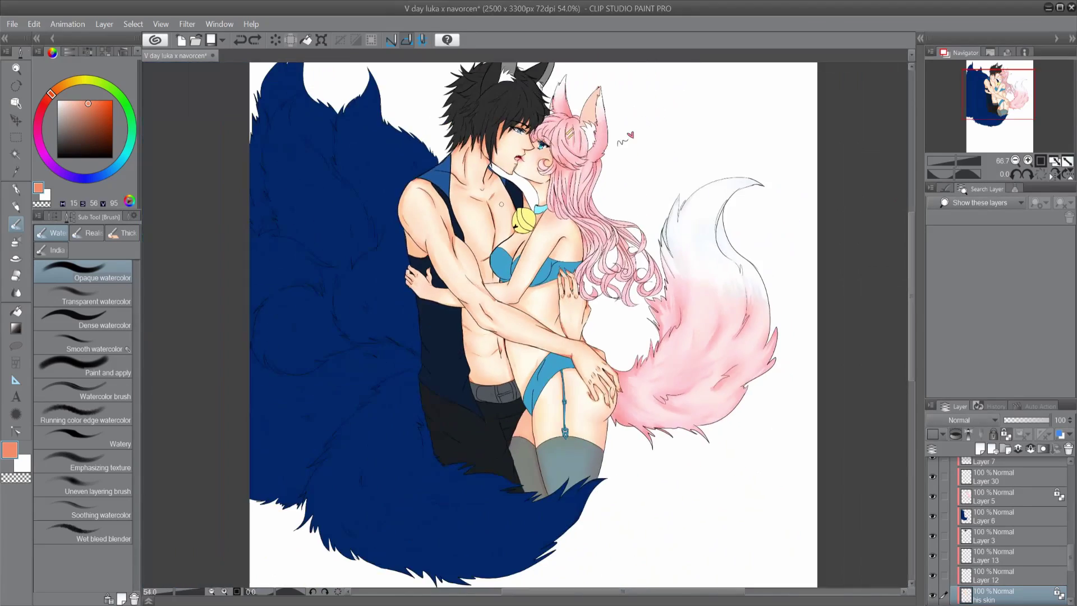
scroll(601, 321, up, 4)
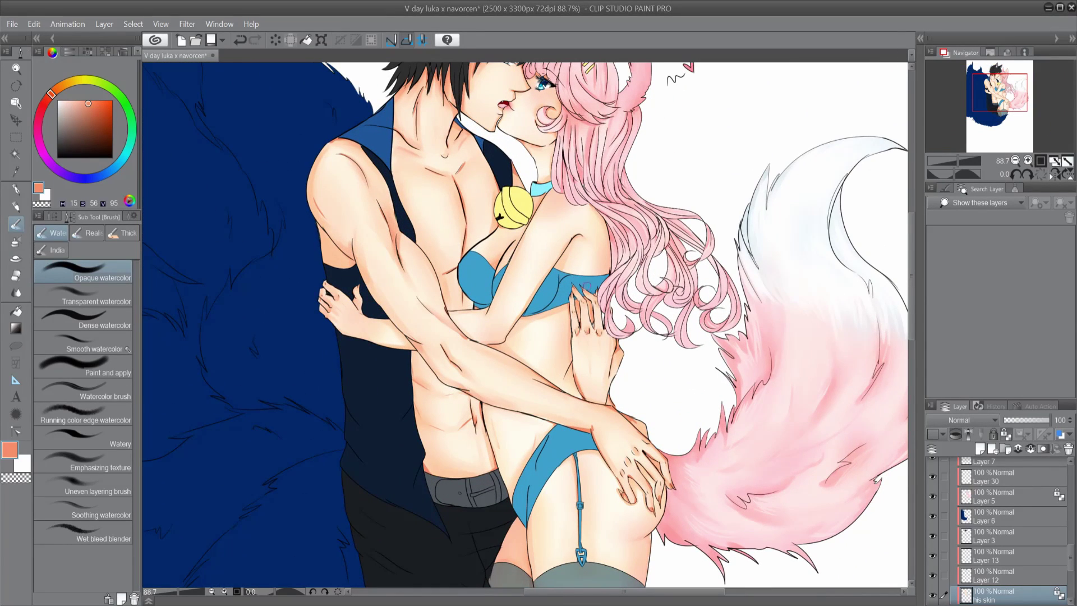
key(ctrl+z)
scroll(475, 394, down, 1)
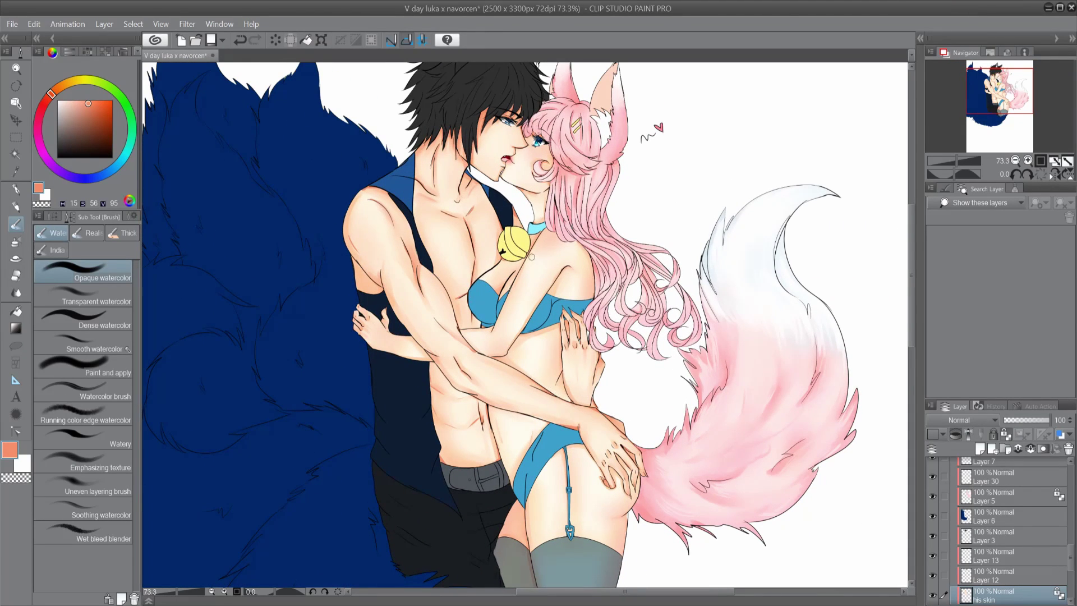
scroll(531, 240, up, 4)
scroll(530, 240, down, 8)
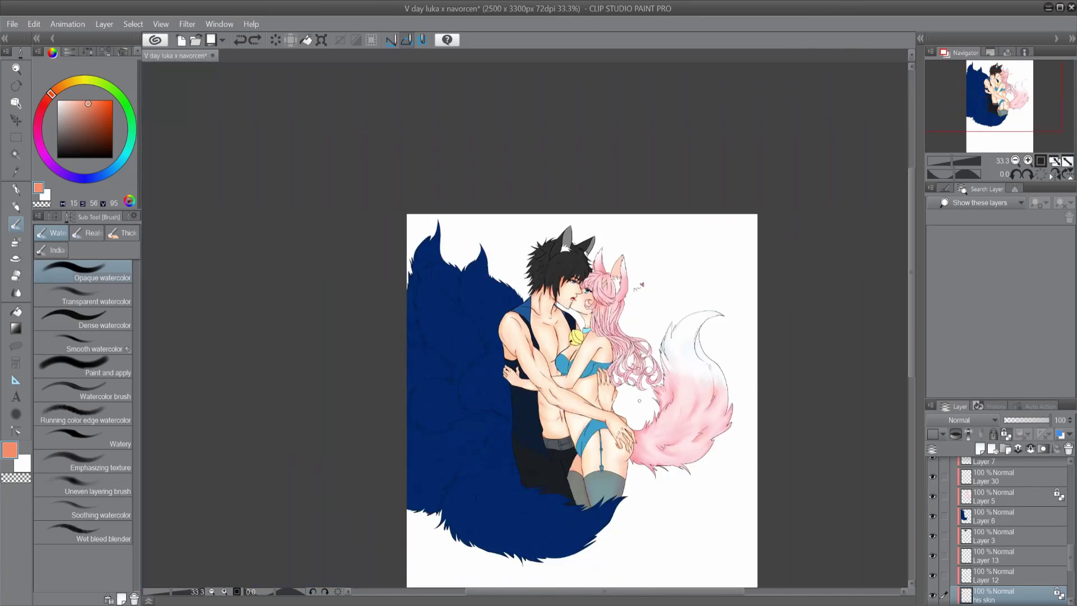
Soften his skin shading with the Blur tool and strengthen the shadows beneath his hair and on his neck with the Turnip pen
key(j)
scroll(510, 427, up, 4)
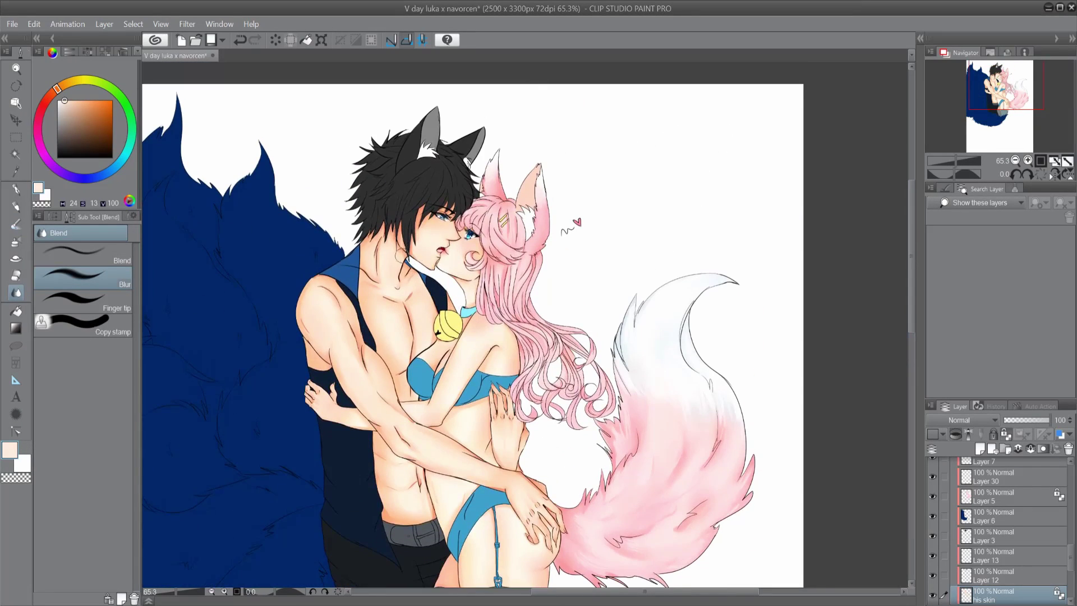
scroll(404, 259, up, 5)
click(17, 191)
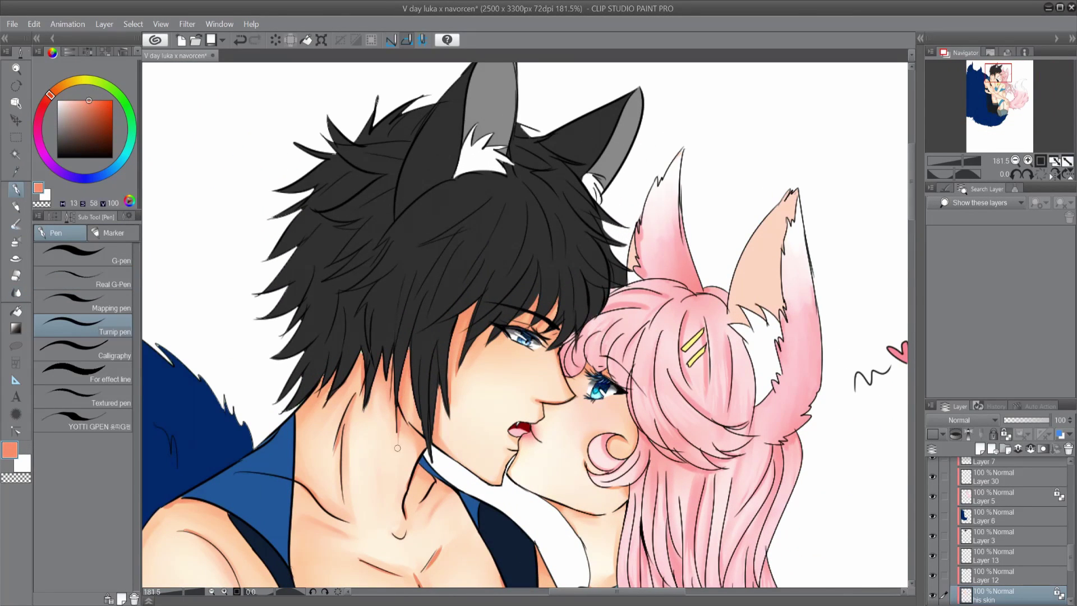
scroll(423, 361, down, 4)
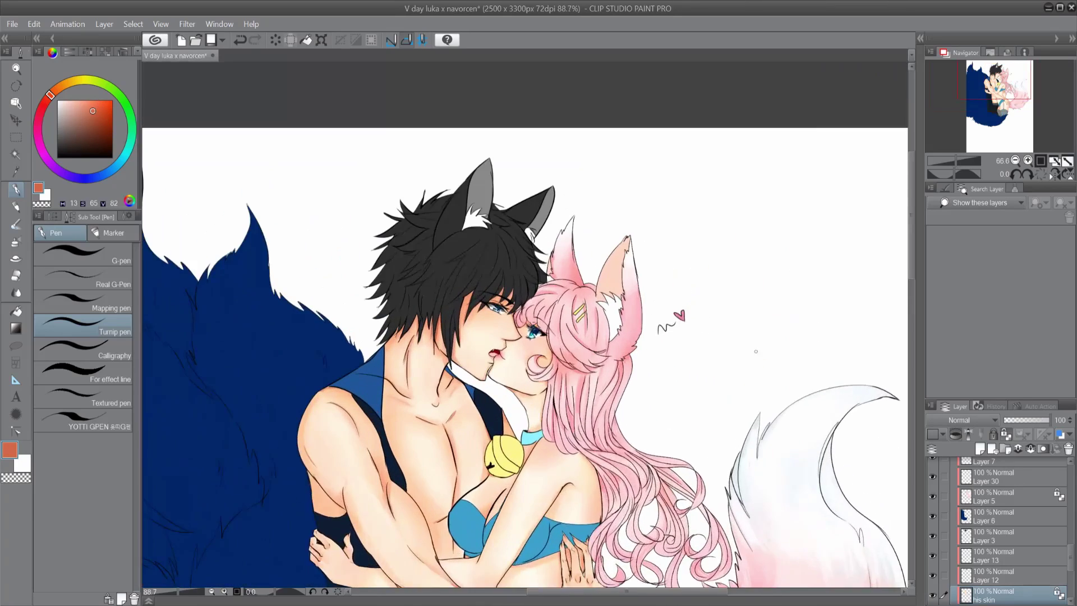
scroll(423, 361, up, 1)
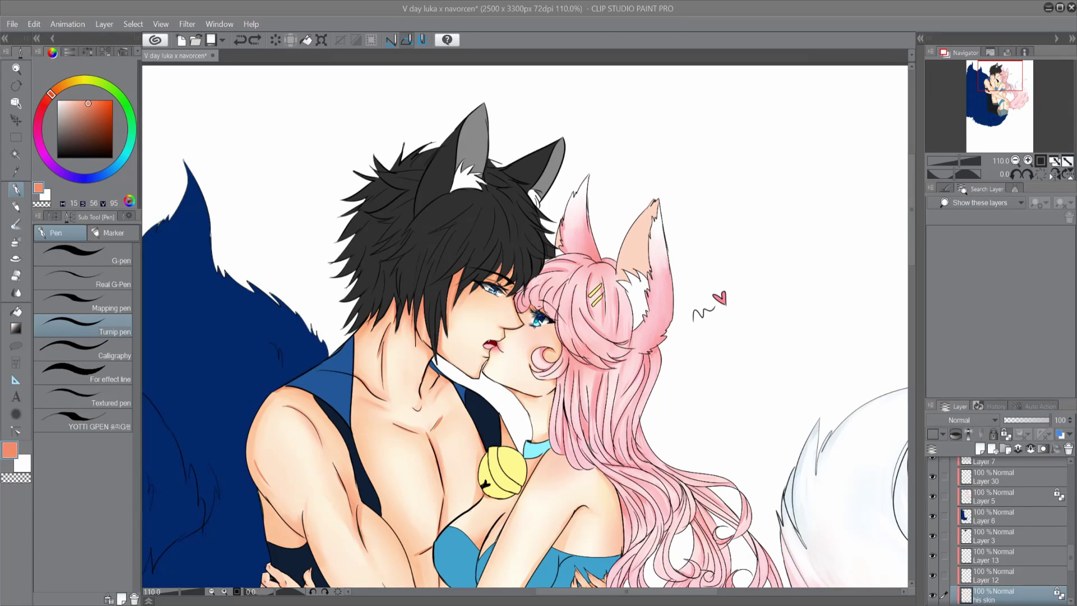
scroll(549, 359, up, 3)
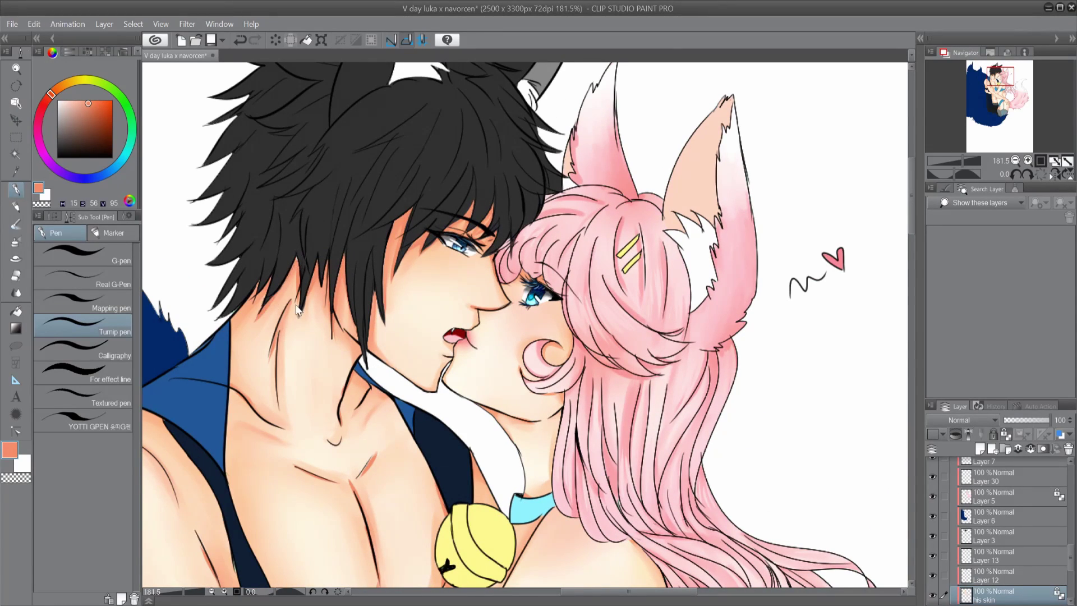
scroll(323, 277, down, 4)
scroll(323, 278, up, 2)
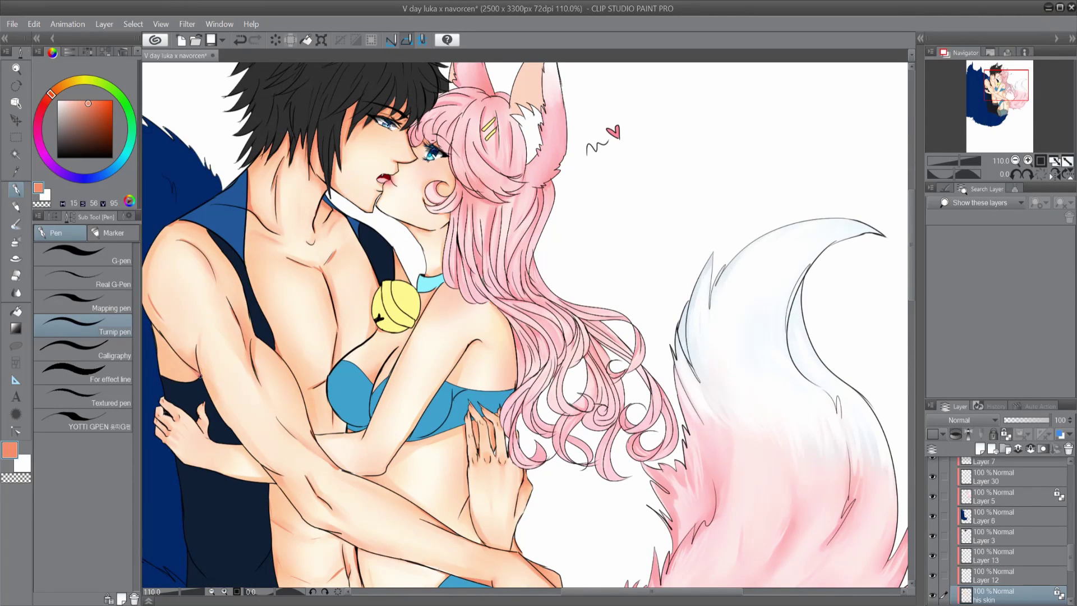
scroll(191, 370, down, 3)
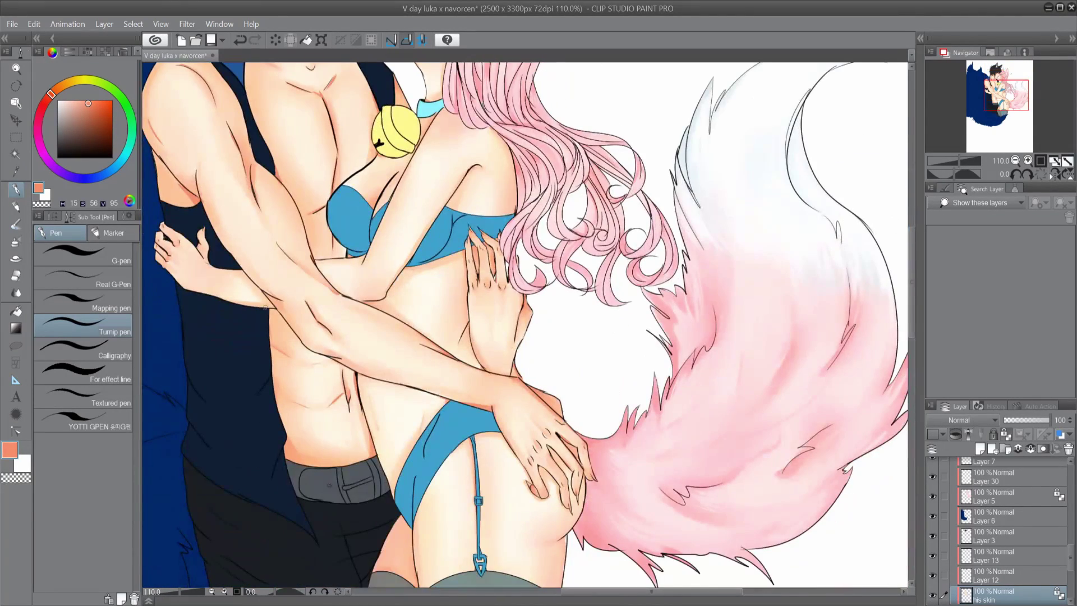
Deepen the shadows on his chest, upper arm and waist with Opaque watercolor of hue 15 and saturation 56
click(20, 291)
key(b)
scroll(318, 251, up, 3)
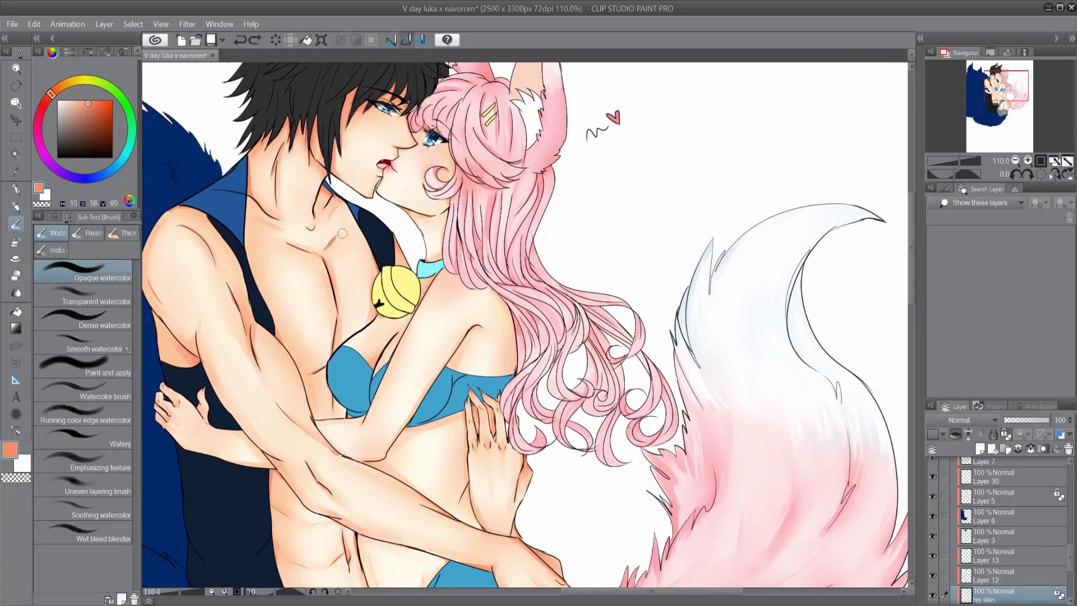
scroll(381, 468, down, 1)
scroll(395, 434, down, 3)
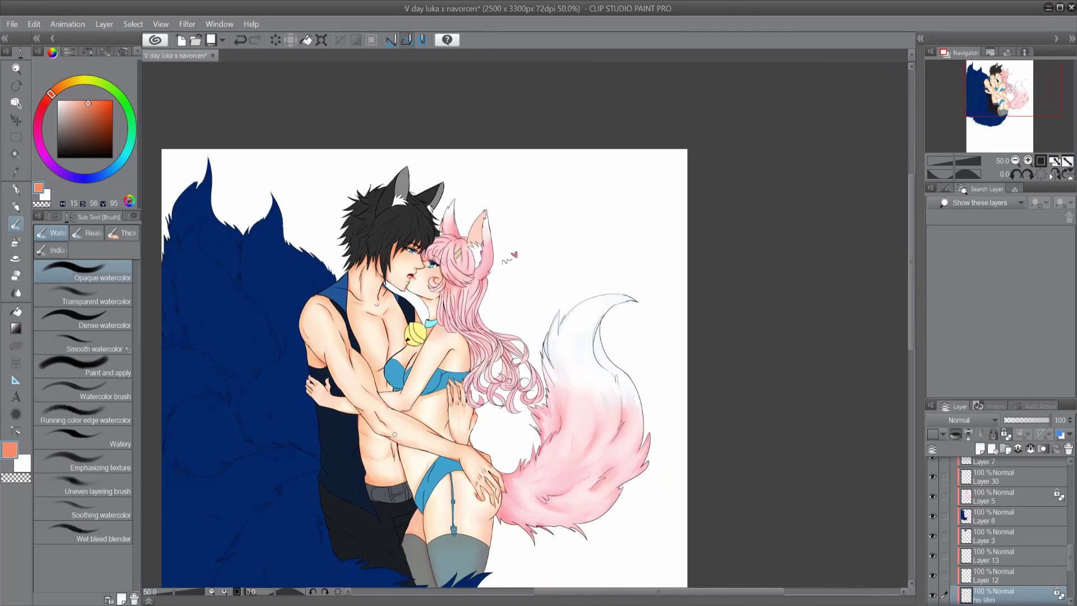
scroll(395, 433, up, 2)
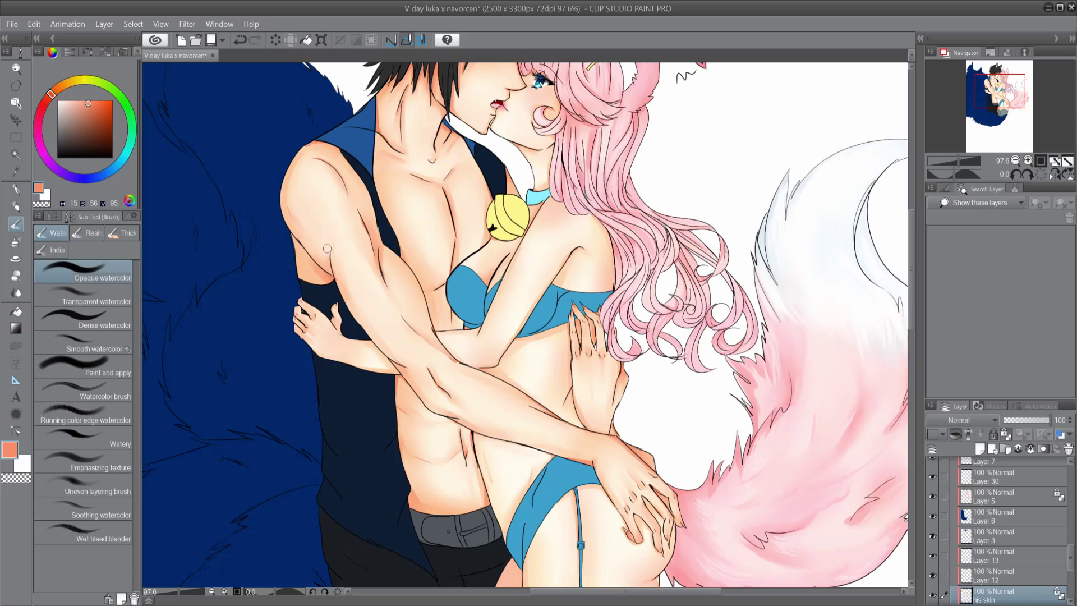
scroll(331, 317, down, 2)
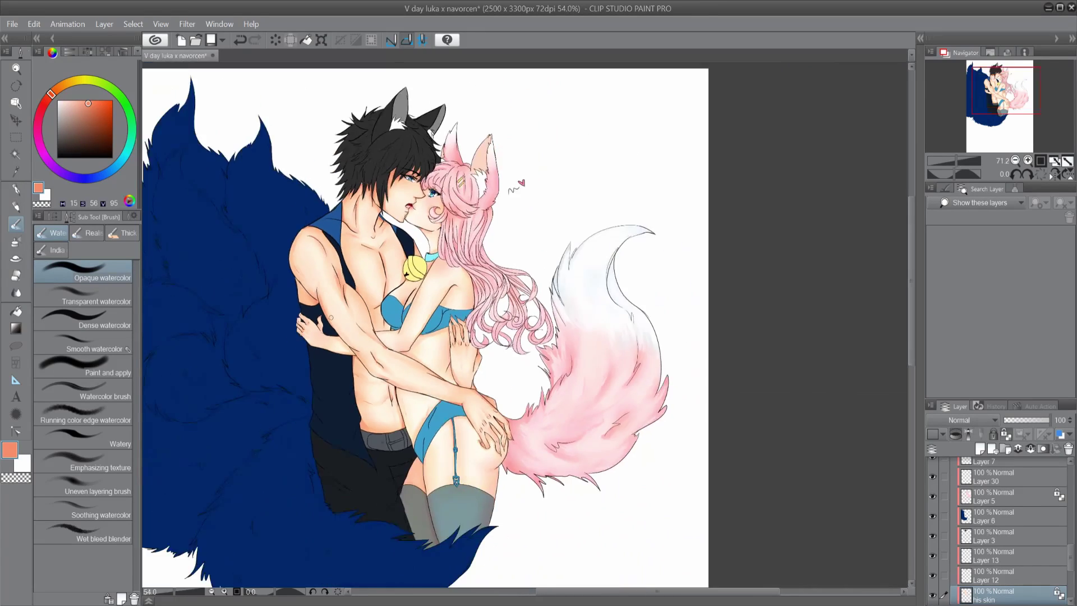
scroll(331, 317, up, 1)
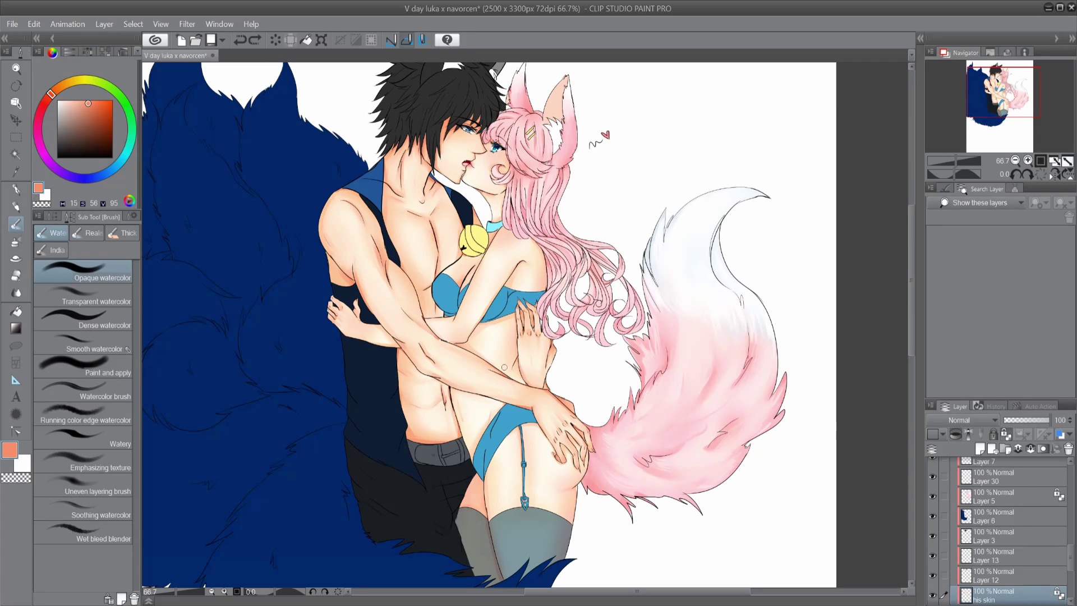
Try an extra Opaque watercolor accent on his lower abdomen beside her waist
click(454, 429)
scroll(409, 280, down, 2)
scroll(401, 178, up, 1)
key(ctrl+z)
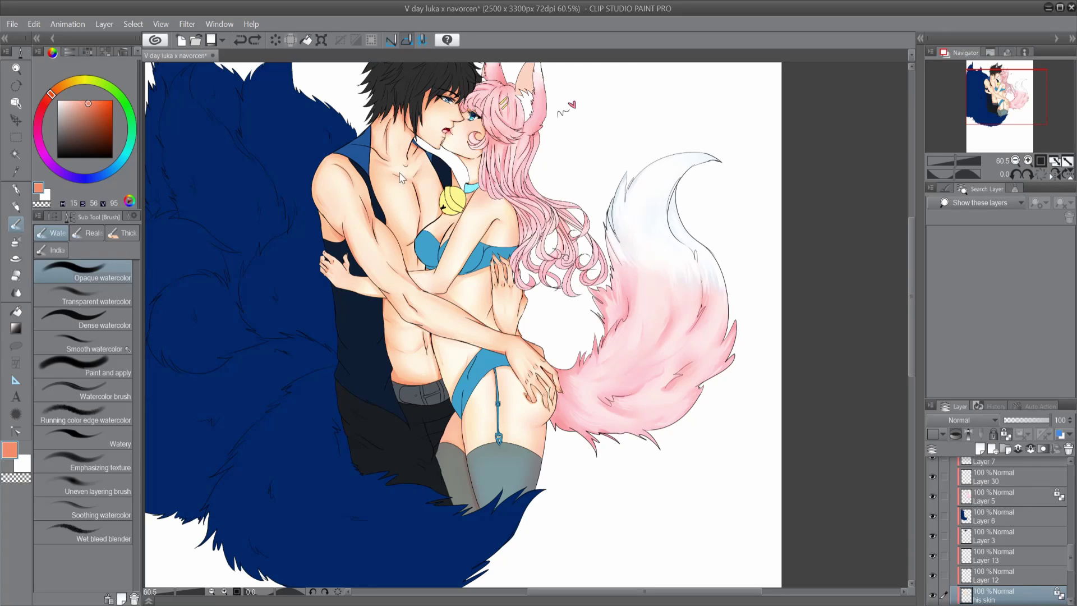
Make the "her skin" layer active for shading the woman's skin
scroll(572, 317, up, 1)
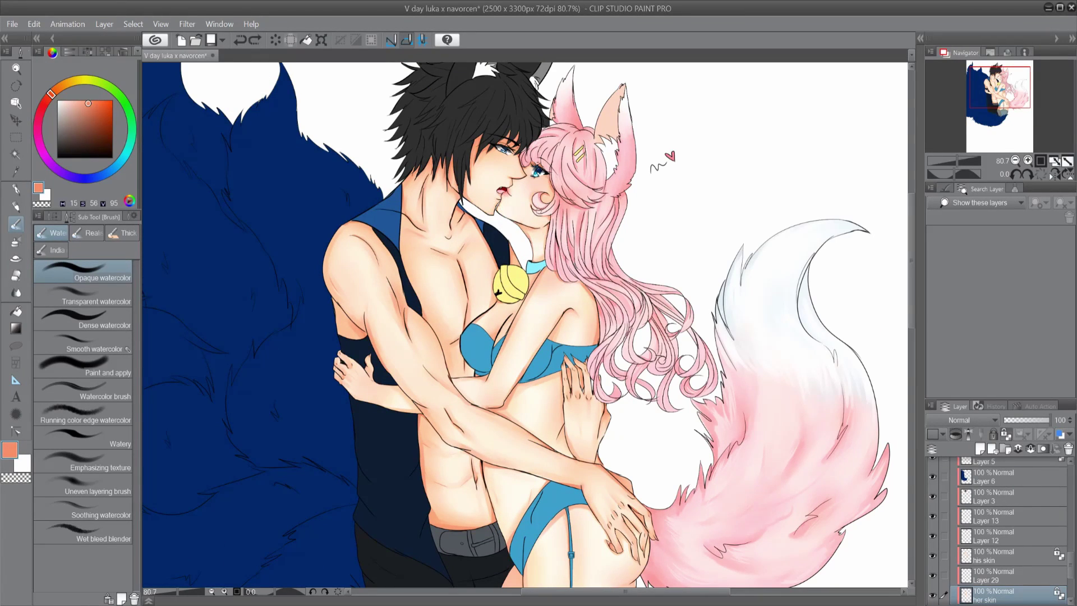
scroll(539, 213, down, 2)
scroll(561, 337, up, 1)
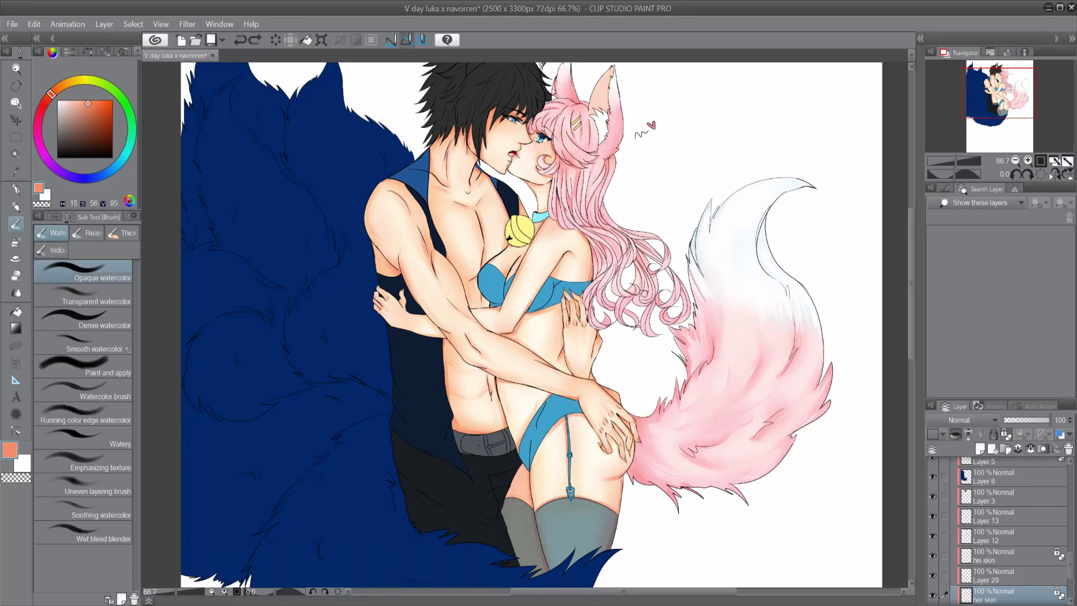
Try a reddish-orange shadow along the side of the woman's abdomen on the "her skin" layer
drag(518, 384, 512, 414)
key(p)
key(asciicircum)
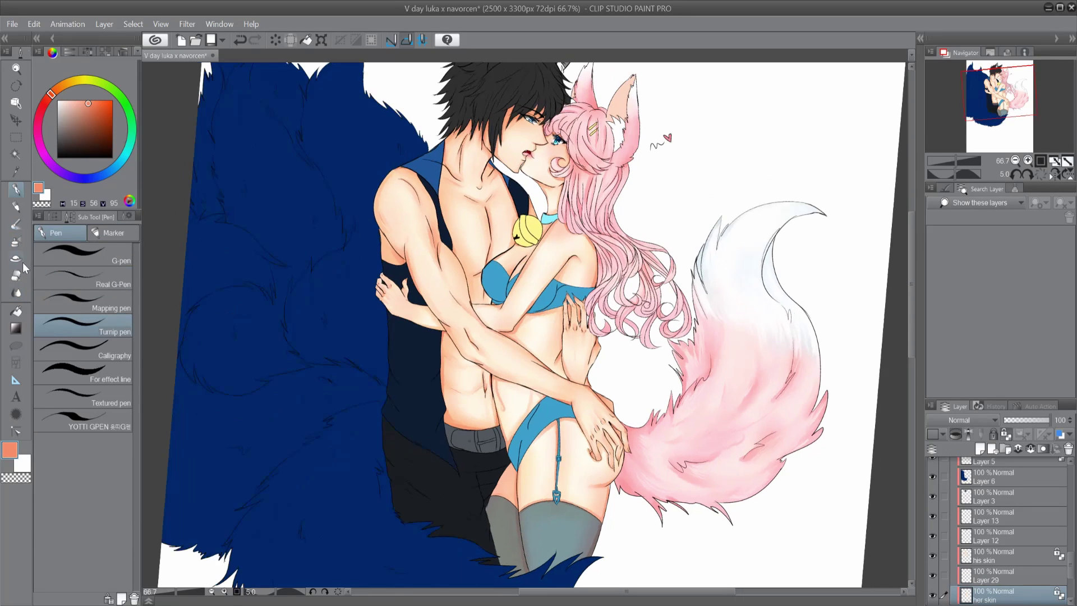
click(338, 592)
key(j)
key(ctrl+z)
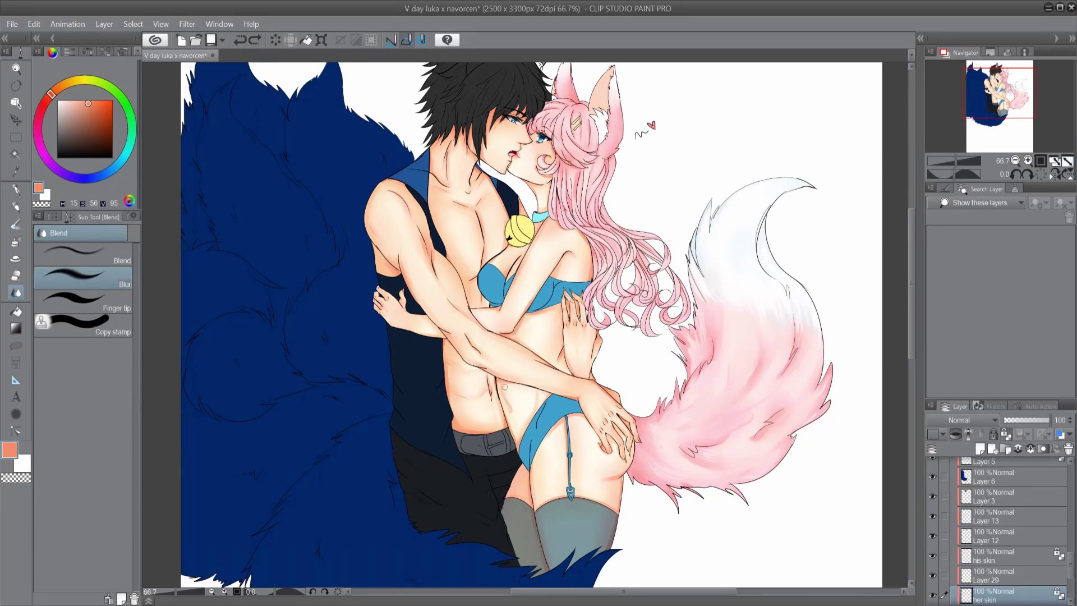
Shade the side of the woman's abdomen with Transparent watercolor and save the file
key(b)
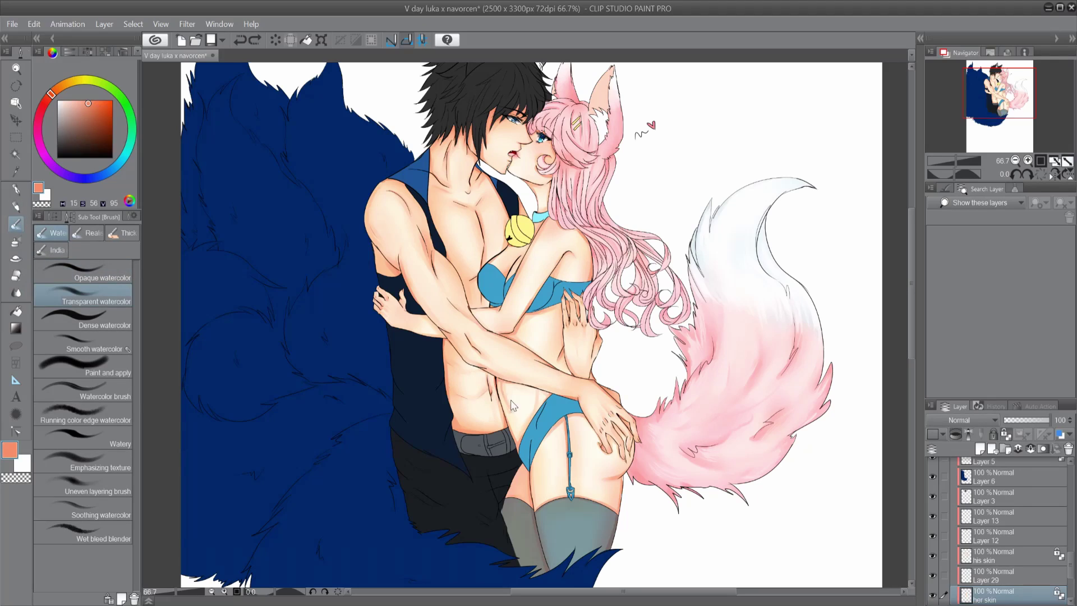
drag(506, 400, 498, 373)
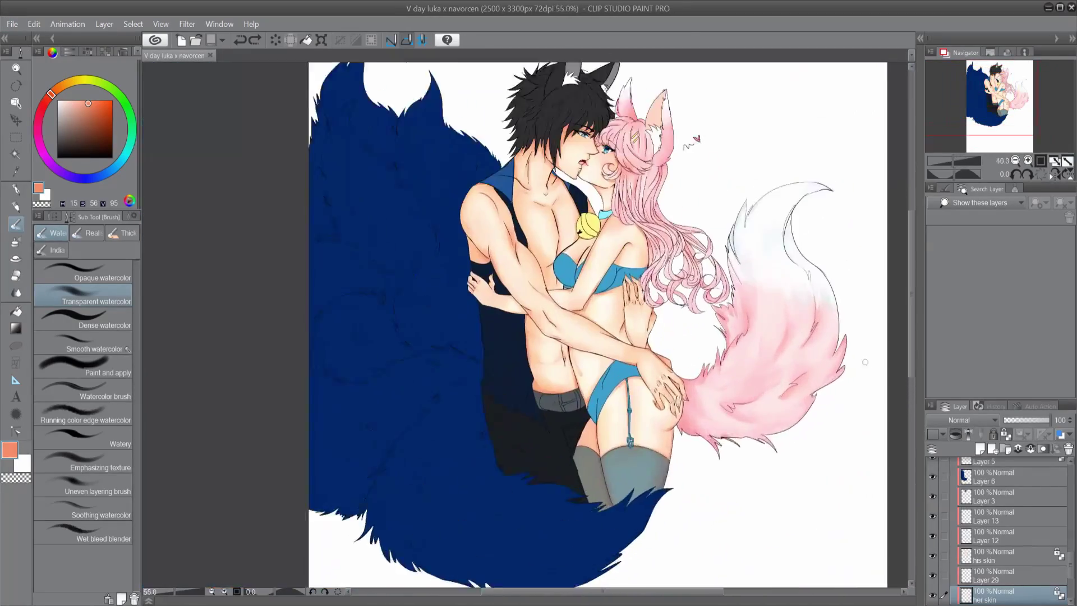
scroll(865, 362, down, 3)
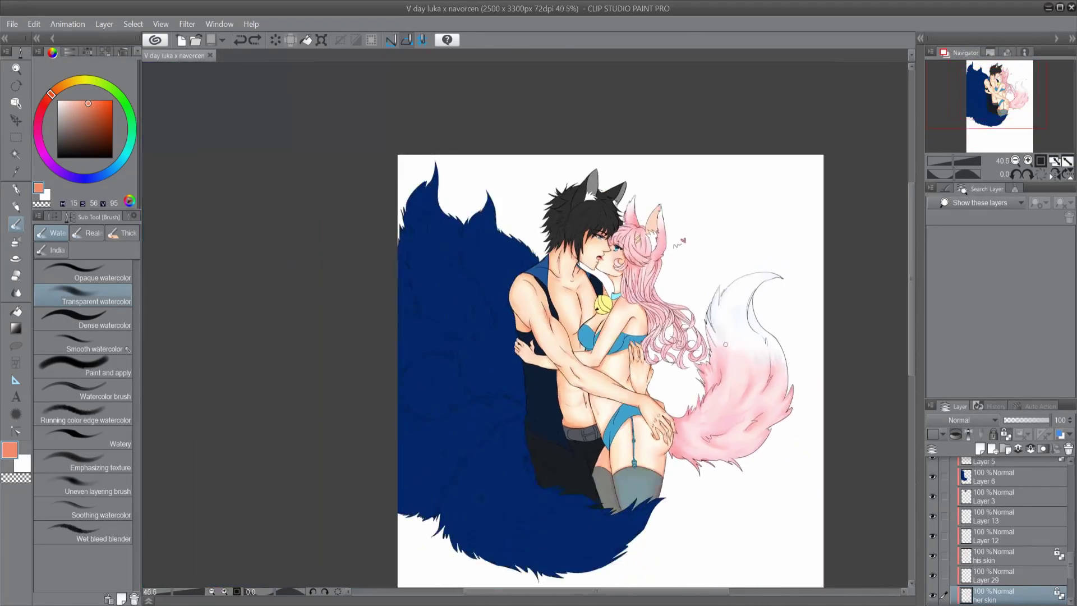
Select the empty area around the woman's tail on Layer 5 with Auto select, referring to the editing layer only
scroll(751, 240, up, 3)
click(993, 462)
key(w)
click(656, 259)
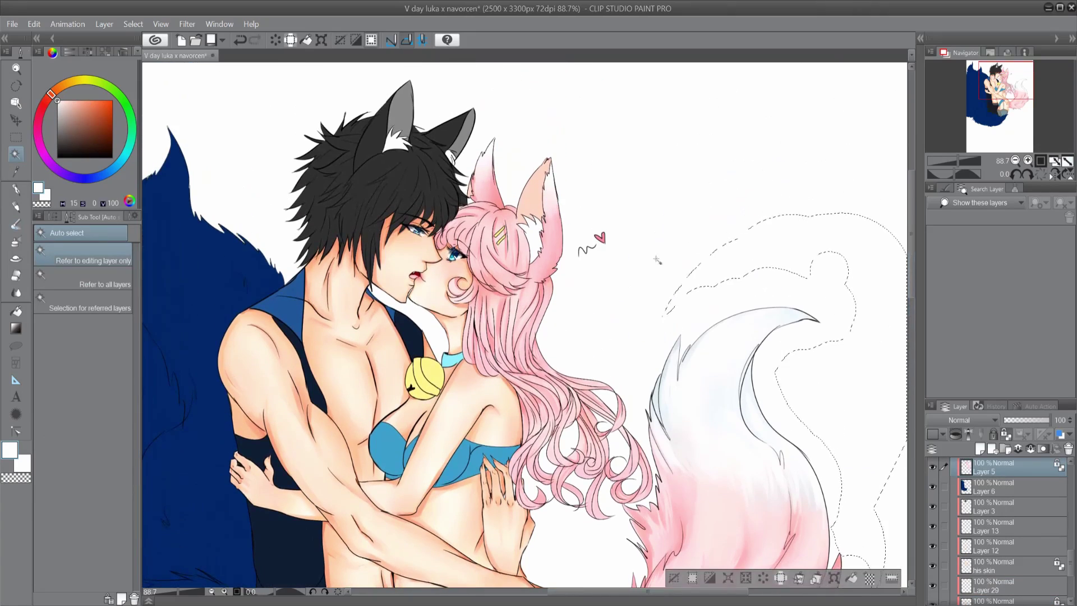
Clear the selection and shade the white ear tufts pale blue with the Soft airbrush, using a colour sampled from the artwork
key(ctrl+d)
click(16, 224)
click(16, 171)
click(579, 296)
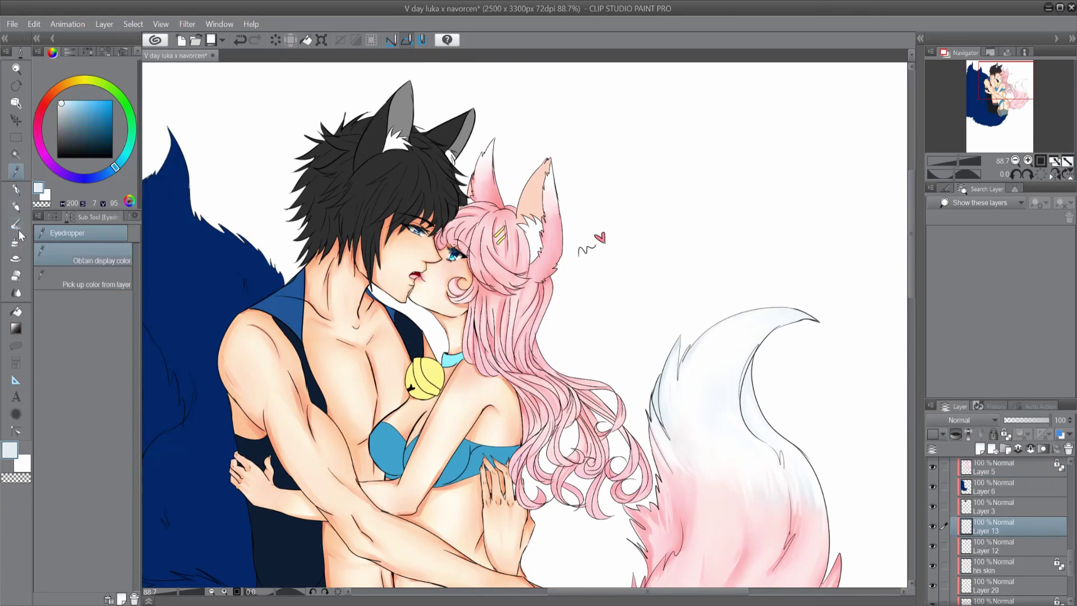
click(15, 242)
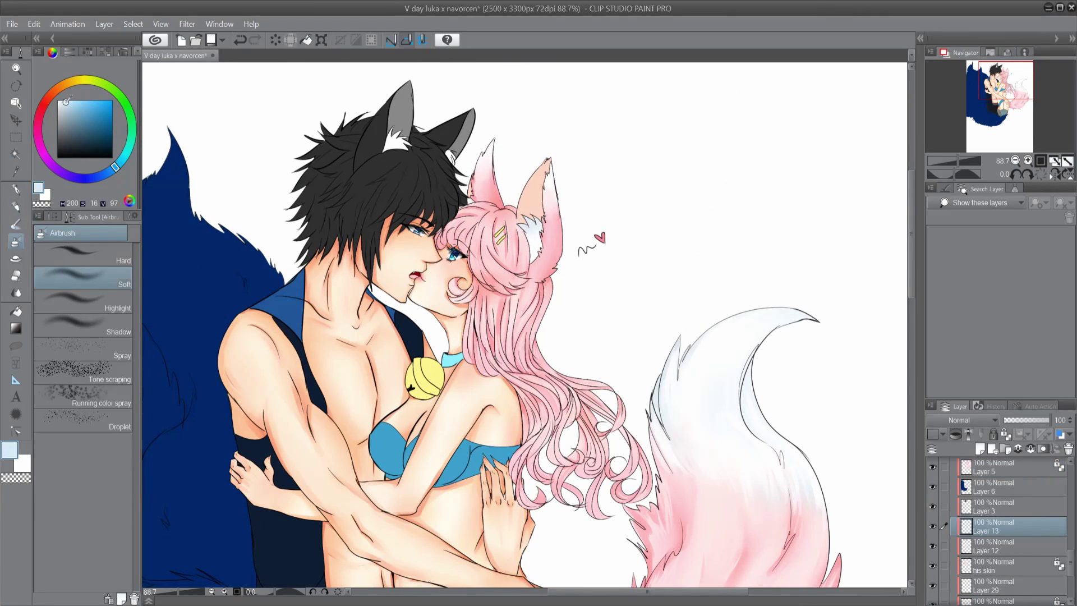
click(1006, 434)
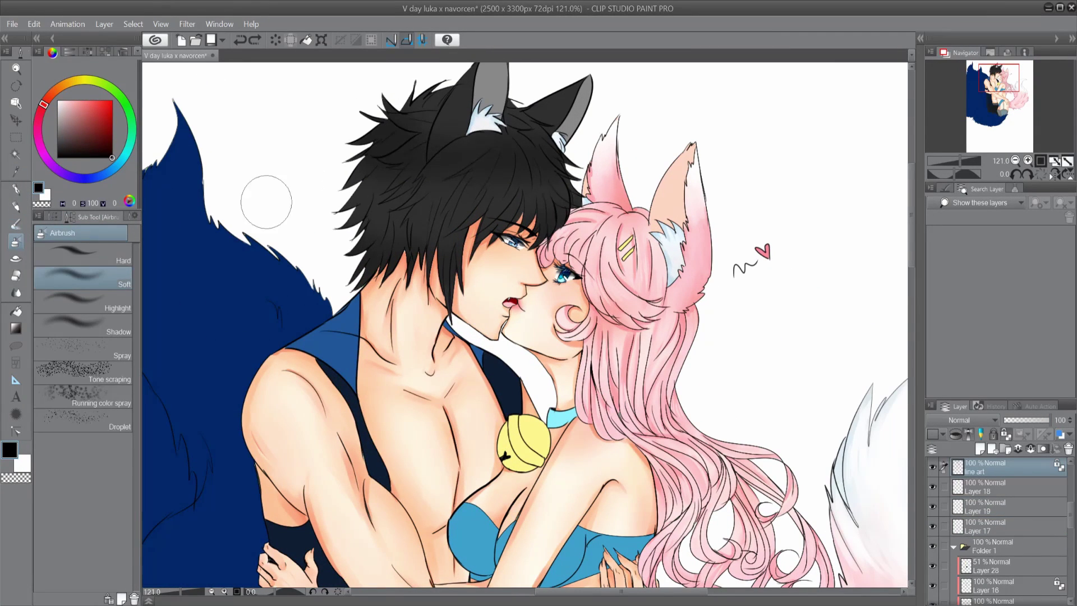
Undo the last two changes and start darkening the man's hair on Layer 3 with Opaque watercolor in near-black
key(ctrl+z)
key(ctrl+z)
click(17, 176)
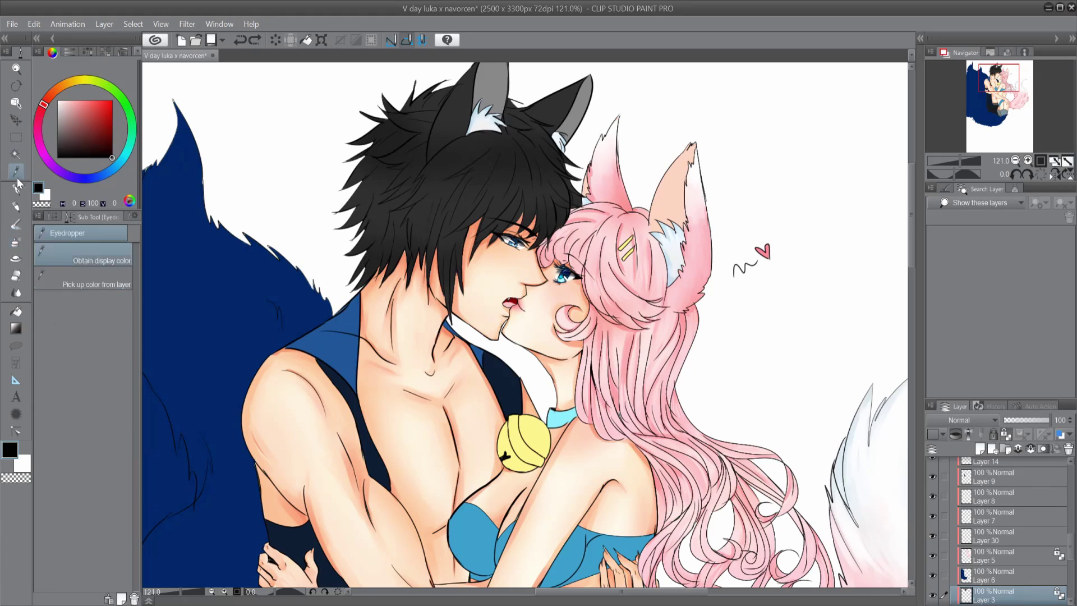
click(17, 225)
scroll(242, 254, up, 2)
scroll(242, 254, up, 1)
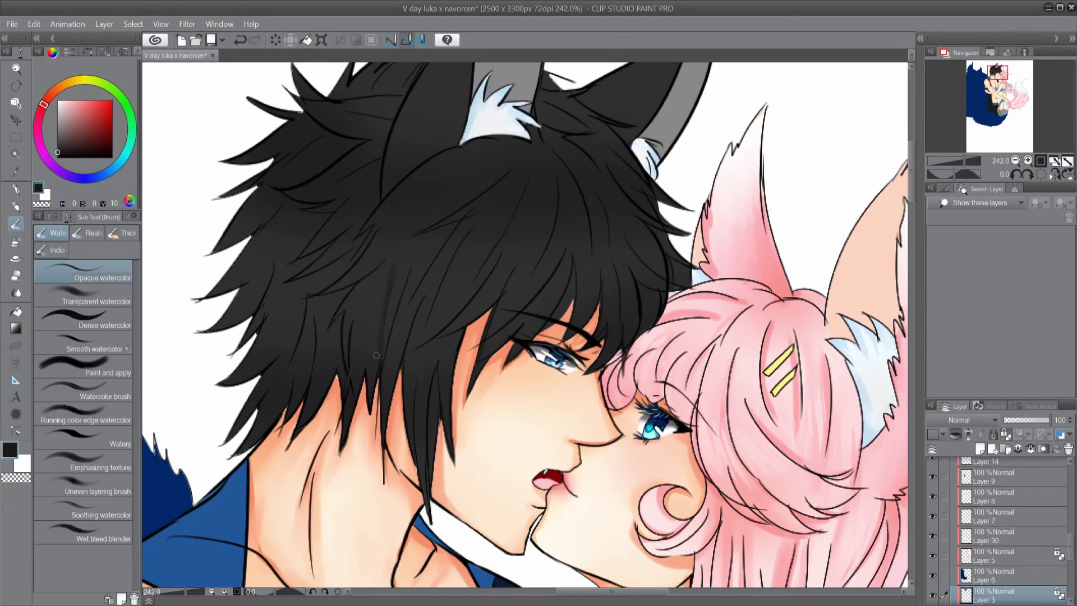
Try dark strands in the man's hair with Dense watercolor and Smooth watercolor, and look at the thick-paint brushes
click(84, 320)
mouse_move(393, 272)
mouse_down()
mouse_move(387, 379)
mouse_move(337, 308)
mouse_move(325, 342)
mouse_move(370, 260)
mouse_move(376, 213)
mouse_up()
key(ctrl+z)
key(ctrl+z)
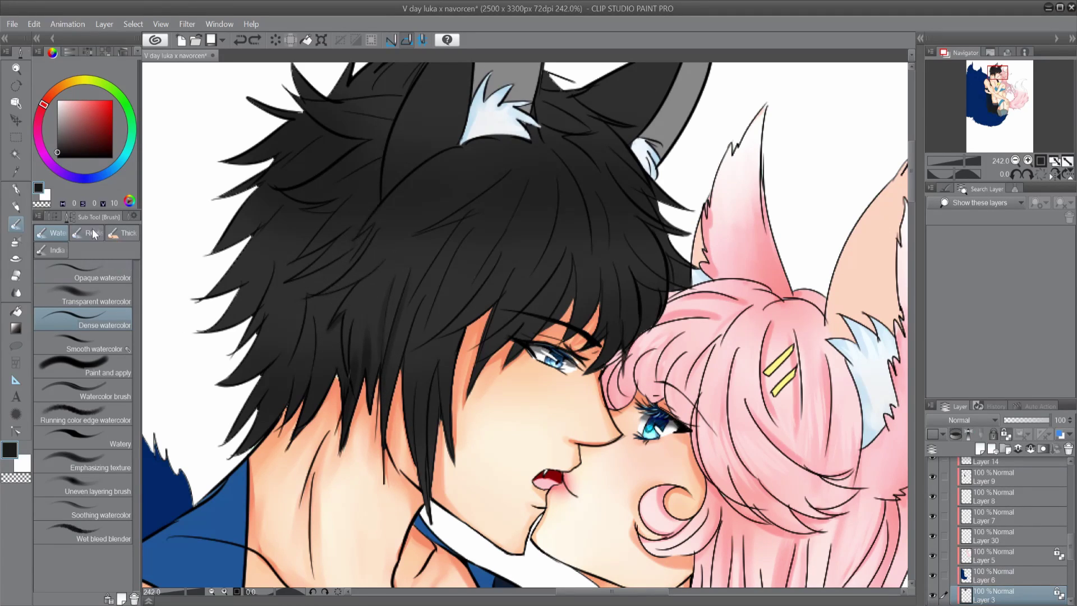
key(.)
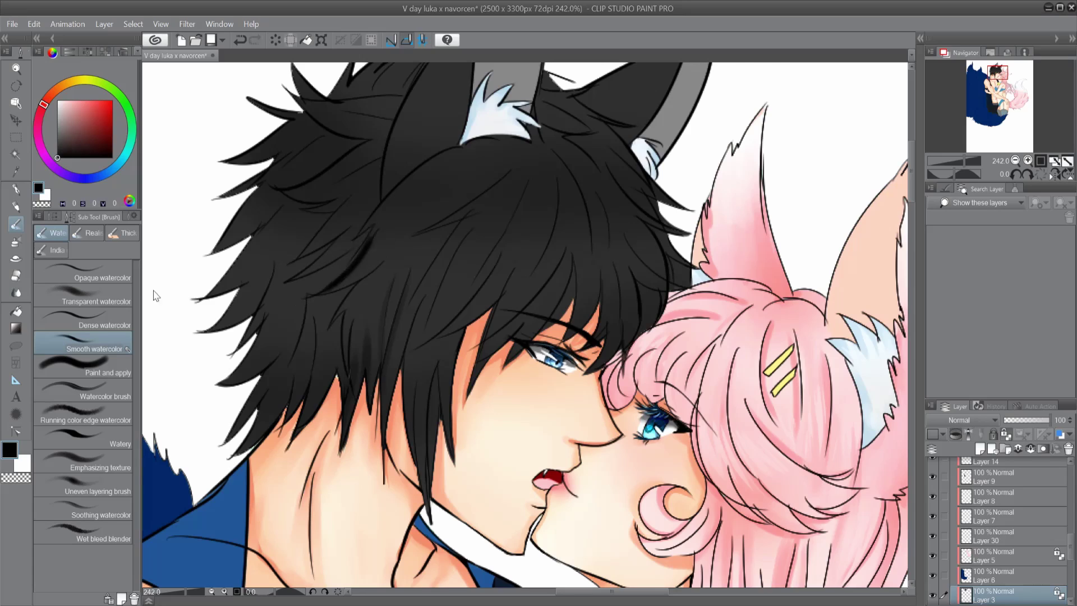
key(comma)
key(comma)
key(comma)
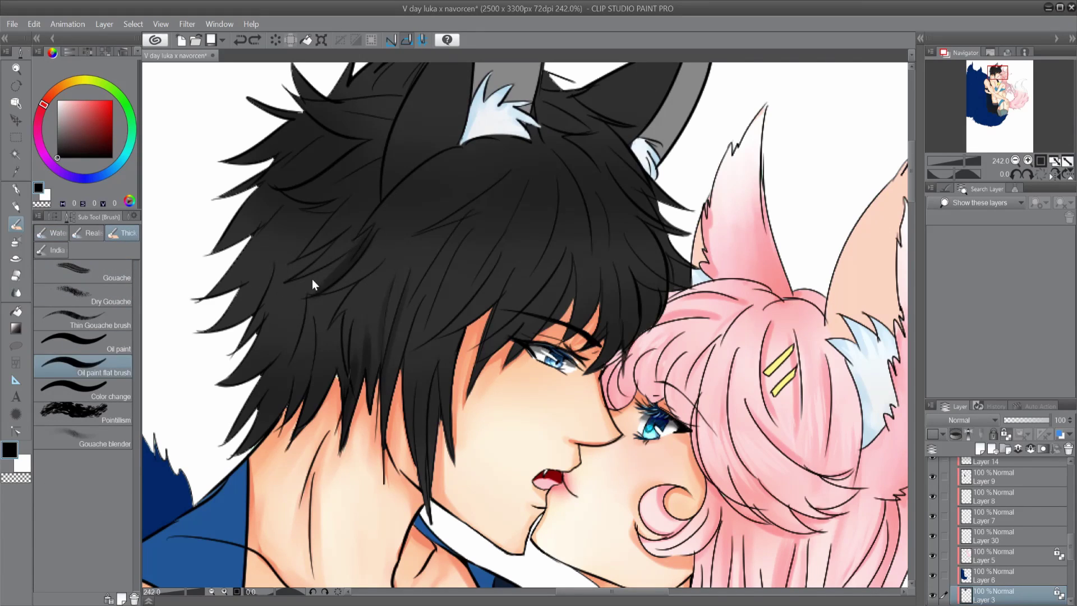
Paint near-black strands through the middle and crown of the man's hair with Dense watercolor on Layer 3
click(131, 342)
key(comma)
drag(370, 235, 336, 275)
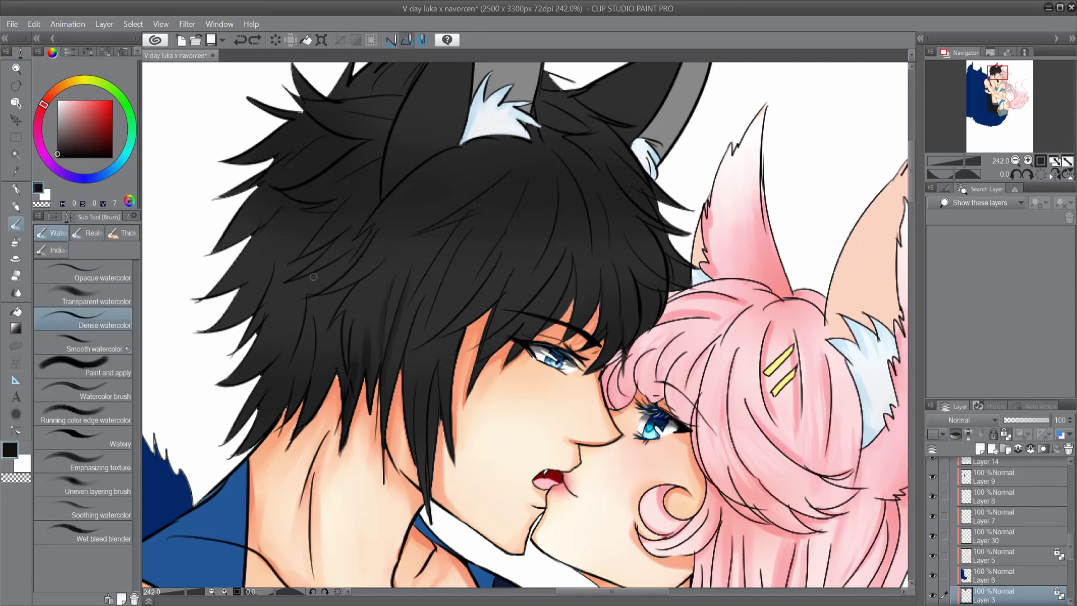
drag(362, 238, 345, 381)
drag(519, 204, 474, 289)
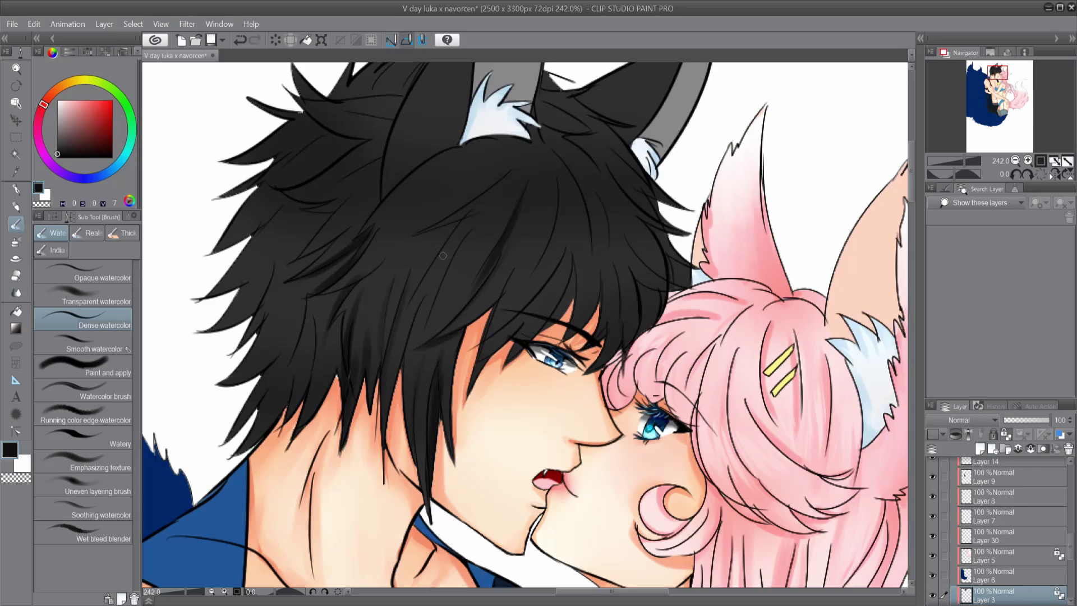
drag(466, 242, 418, 334)
drag(499, 180, 416, 241)
drag(460, 143, 387, 197)
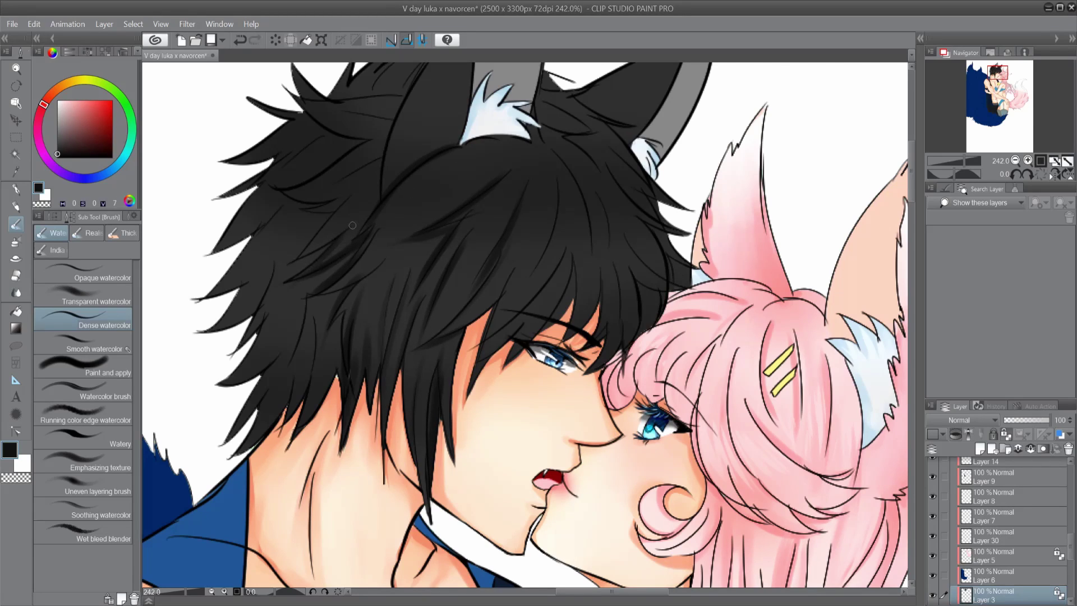
Add near-black Dense watercolor strands to the spiky back of the man's hair, undoing the last stroke
scroll(352, 225, down, 3)
scroll(352, 225, up, 3)
drag(331, 362, 286, 432)
drag(367, 321, 354, 408)
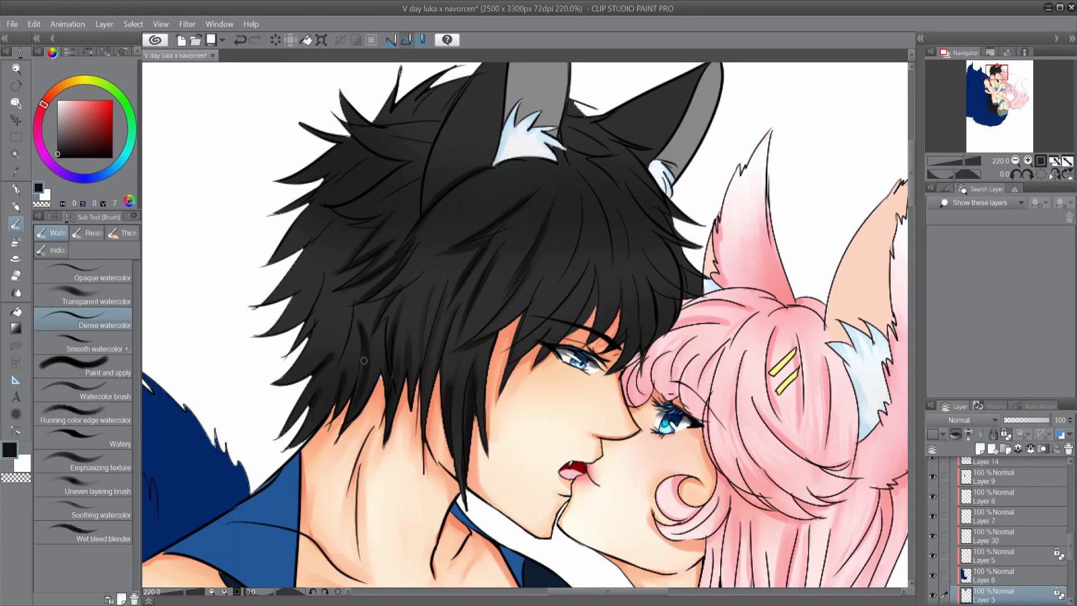
drag(317, 317, 289, 432)
drag(328, 278, 267, 334)
drag(317, 241, 275, 334)
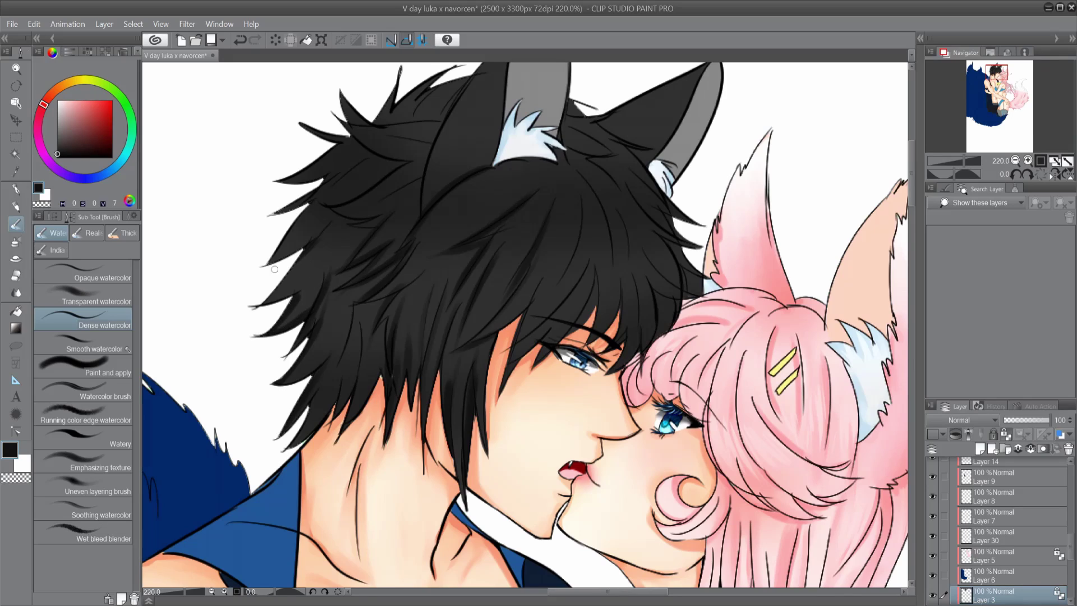
drag(320, 198, 269, 263)
drag(358, 161, 332, 186)
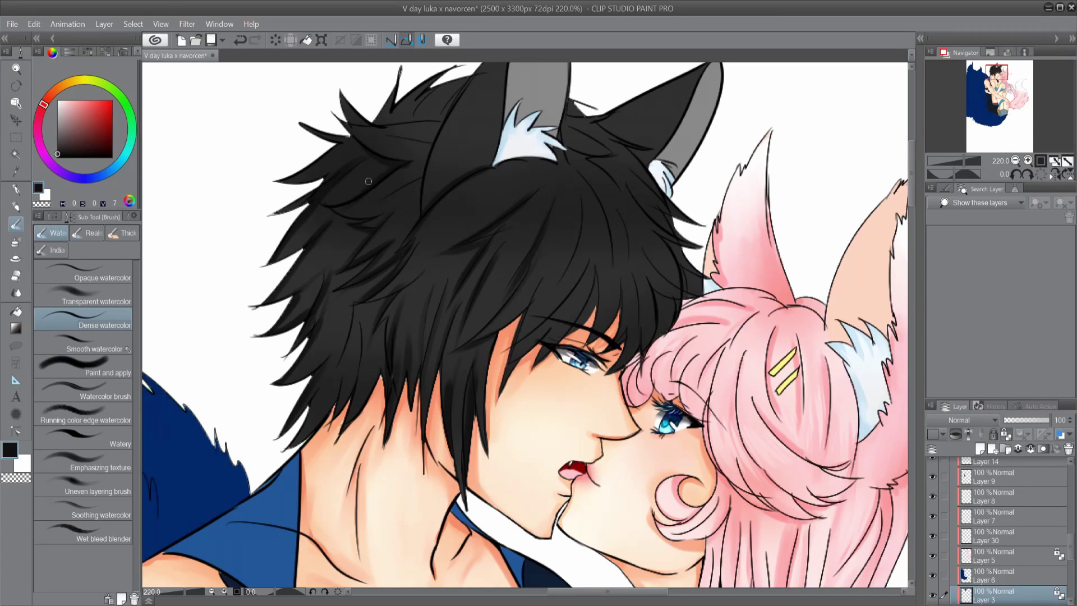
mouse_move(368, 321)
mouse_down()
mouse_move(354, 397)
mouse_move(303, 416)
mouse_up()
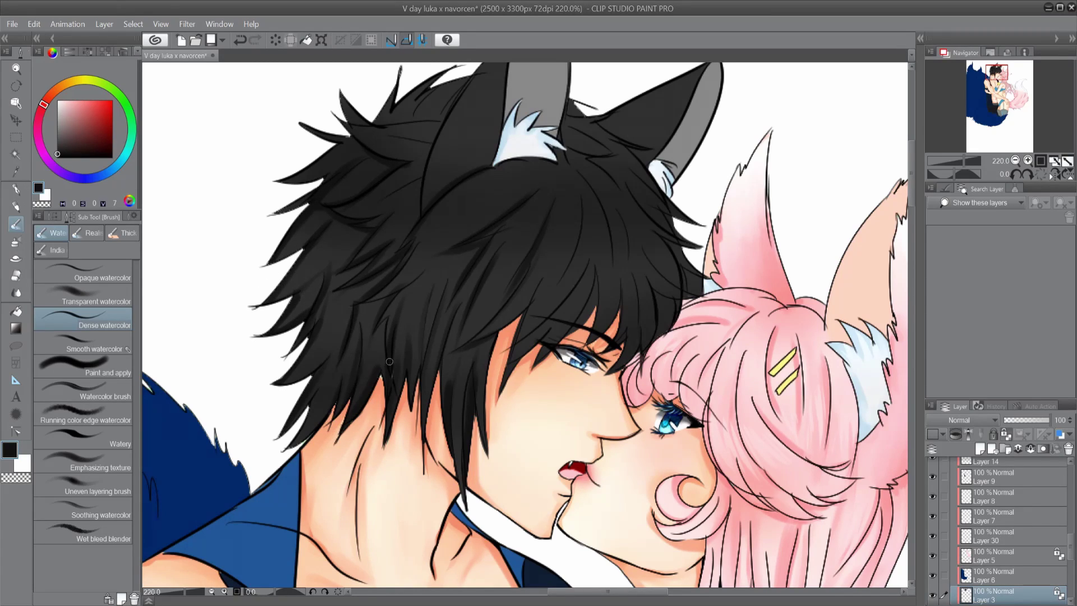
key(ctrl+z)
Paint dark strands in the man's fringe, side lock and back hair with the Flat marker
key(p)
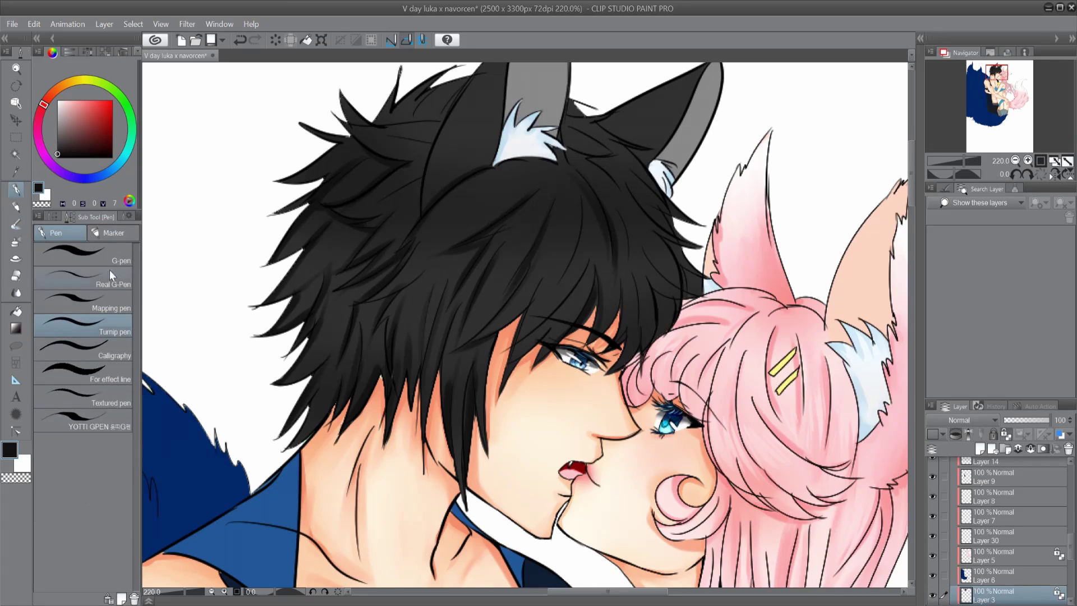
drag(584, 240, 564, 286)
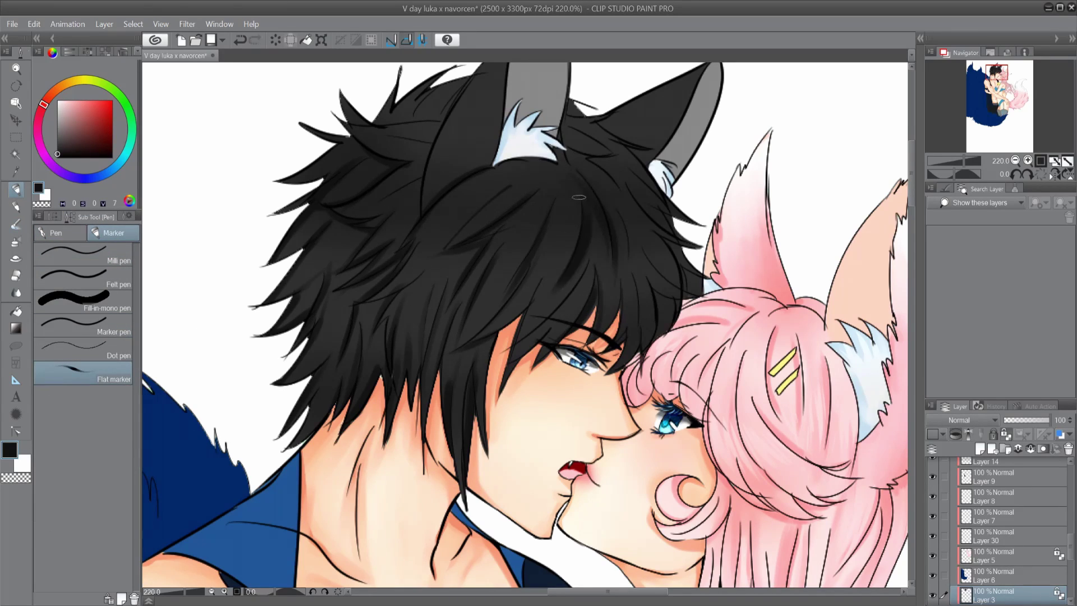
drag(627, 232, 659, 335)
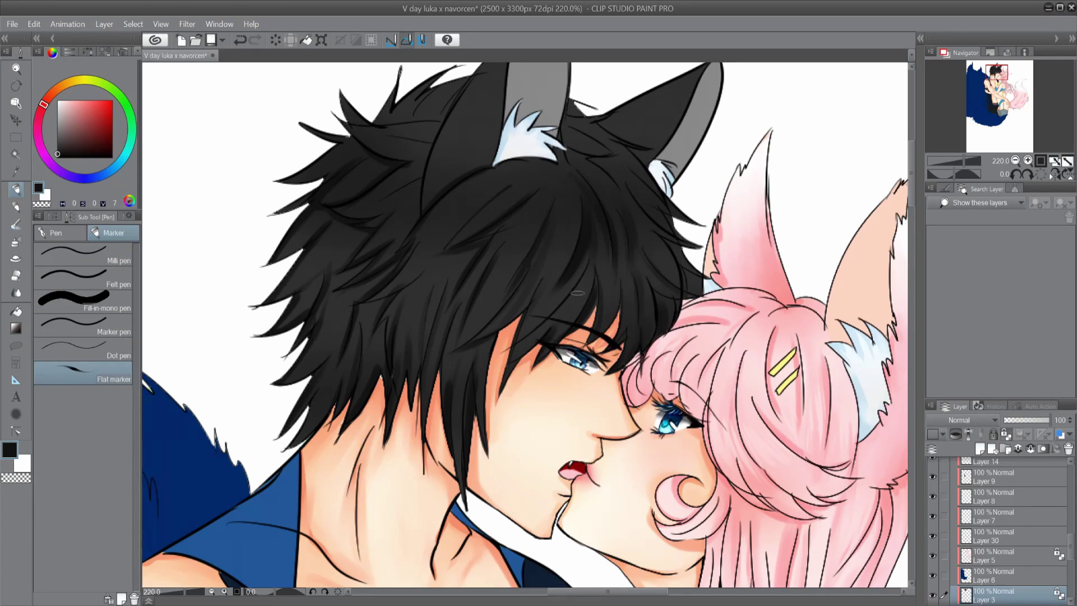
drag(525, 317, 505, 381)
drag(487, 395, 475, 454)
drag(338, 314, 301, 377)
scroll(561, 281, down, 3)
scroll(558, 222, up, 3)
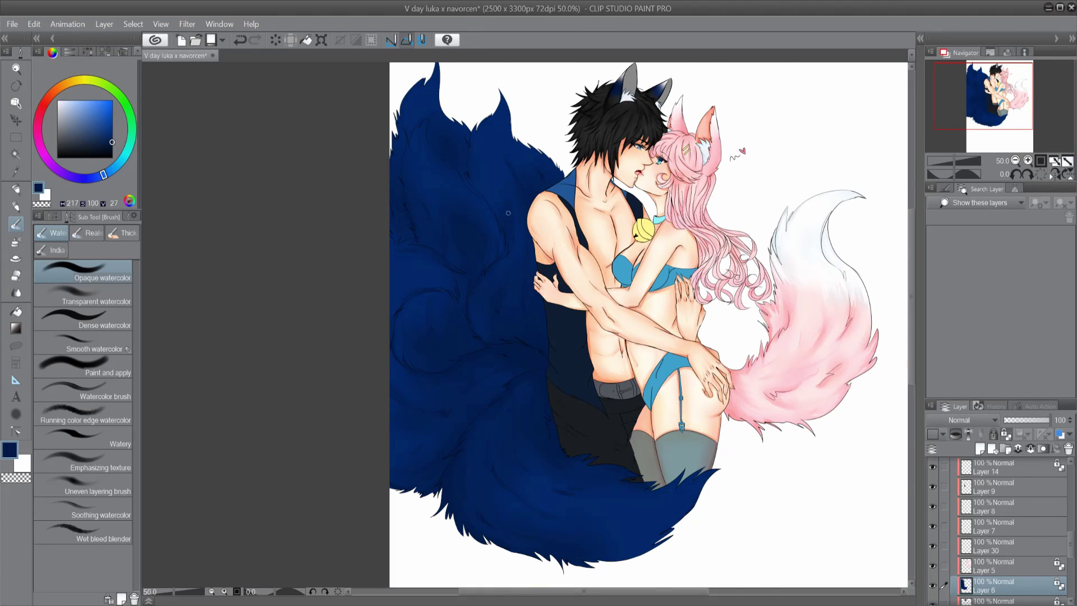
Deepen the shadows between the man's blue tails on Layer 6 with the Soft airbrush in a very dark navy
key(ctrl+plus)
scroll(626, 433, down, 3)
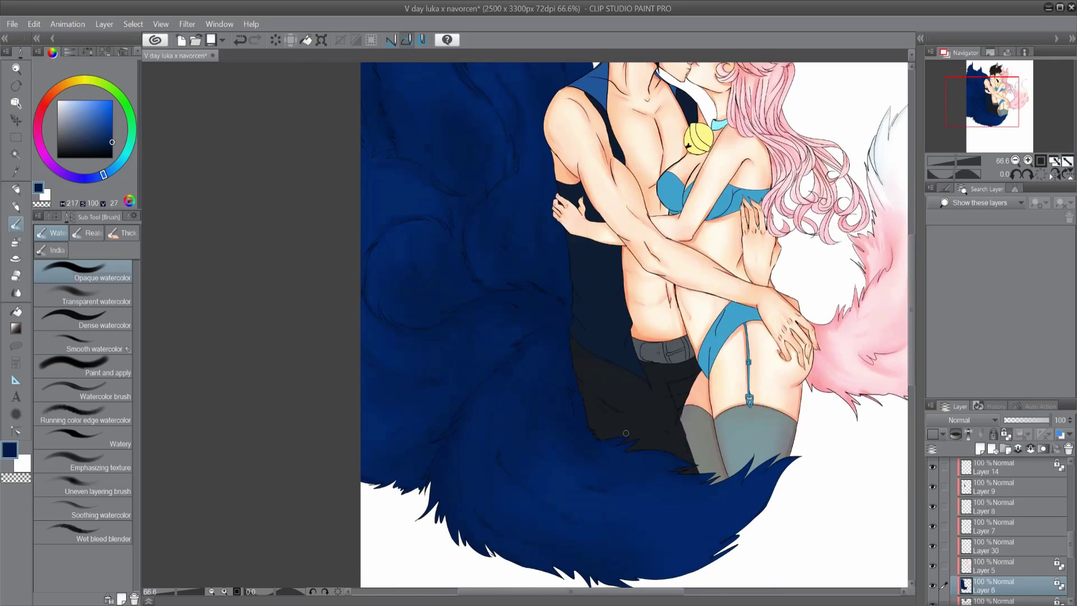
key(b)
scroll(521, 197, down, 1)
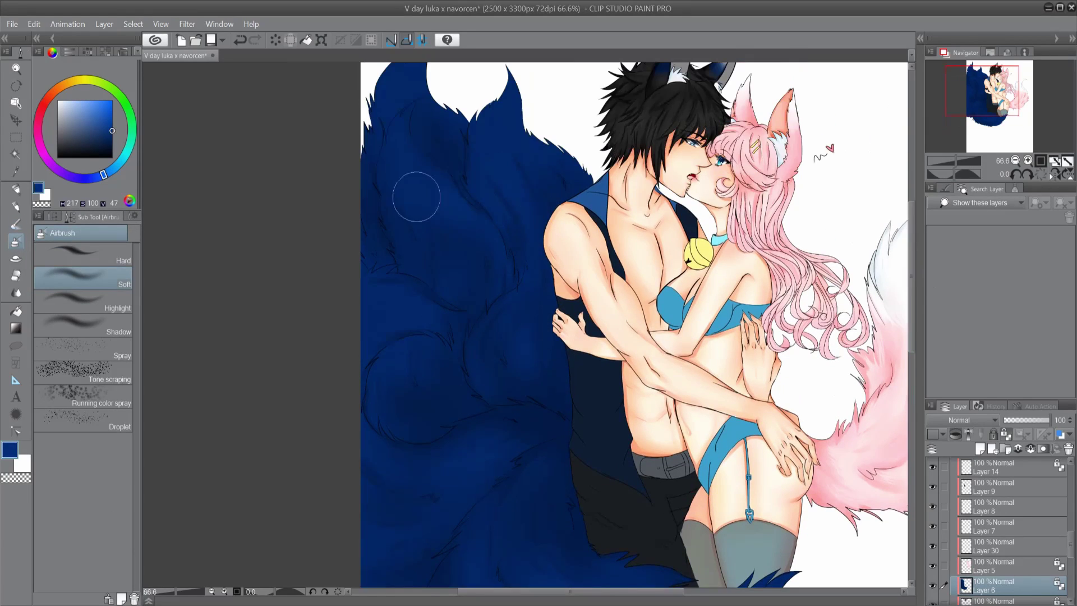
alt+click(356, 378)
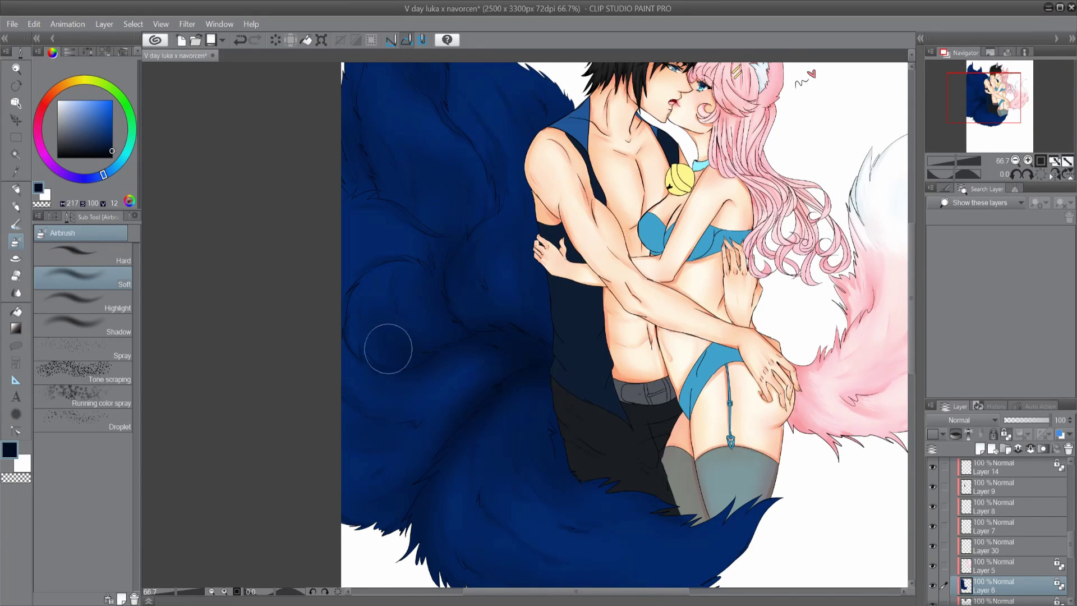
key(ctrl+plus)
drag(505, 235, 505, 337)
scroll(558, 492, down, 7)
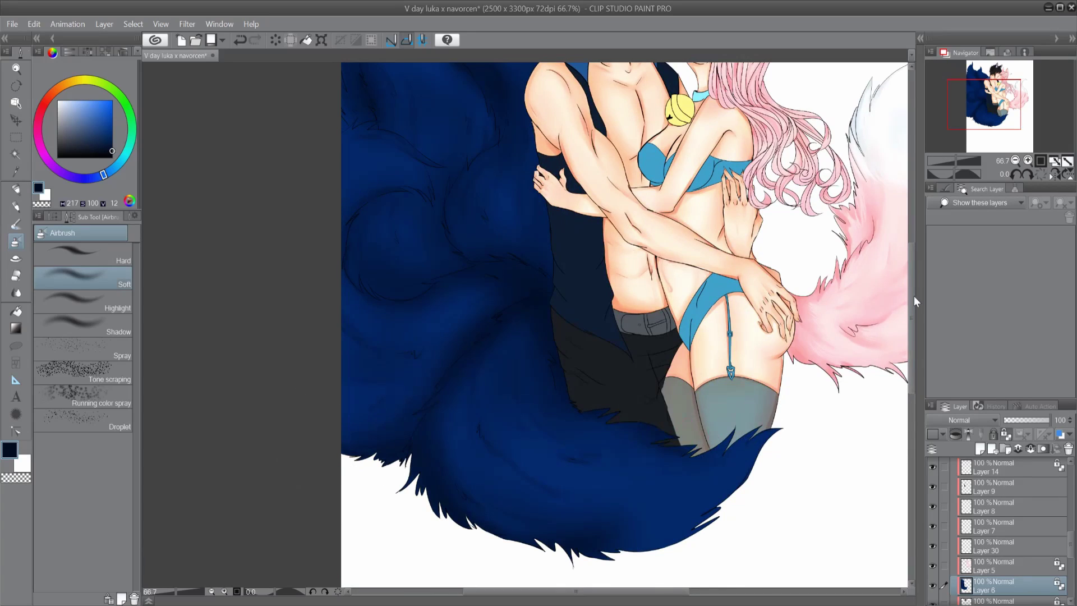
scroll(395, 329, up, 6)
key(ctrl+minus)
Paint fur shading on the man's lower tails with Transparent watercolor, using blues sampled from the tails
key(b)
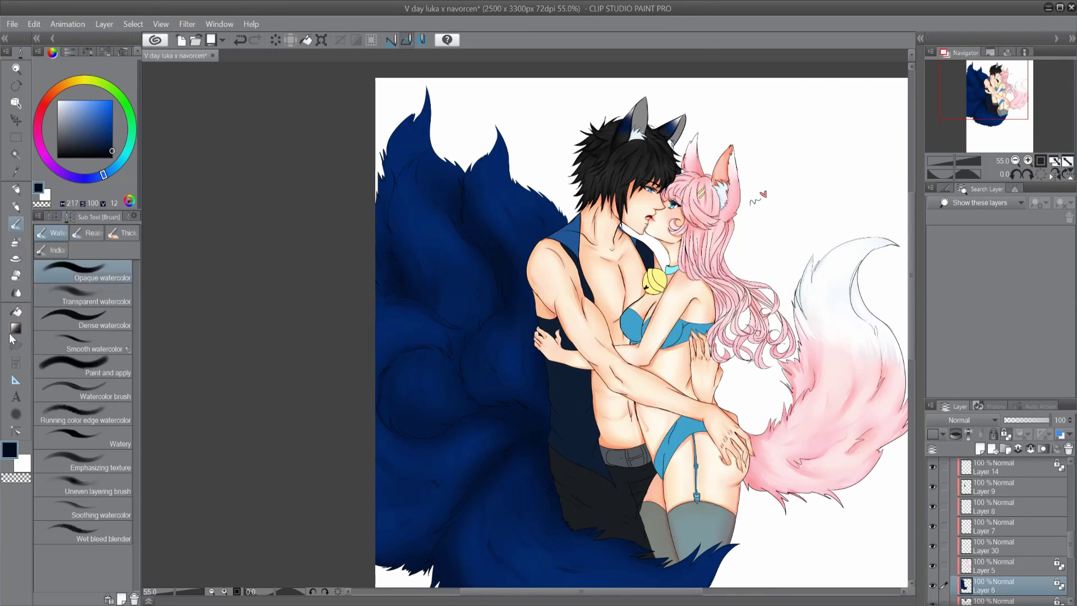
scroll(477, 462, up, 3)
alt+click(444, 498)
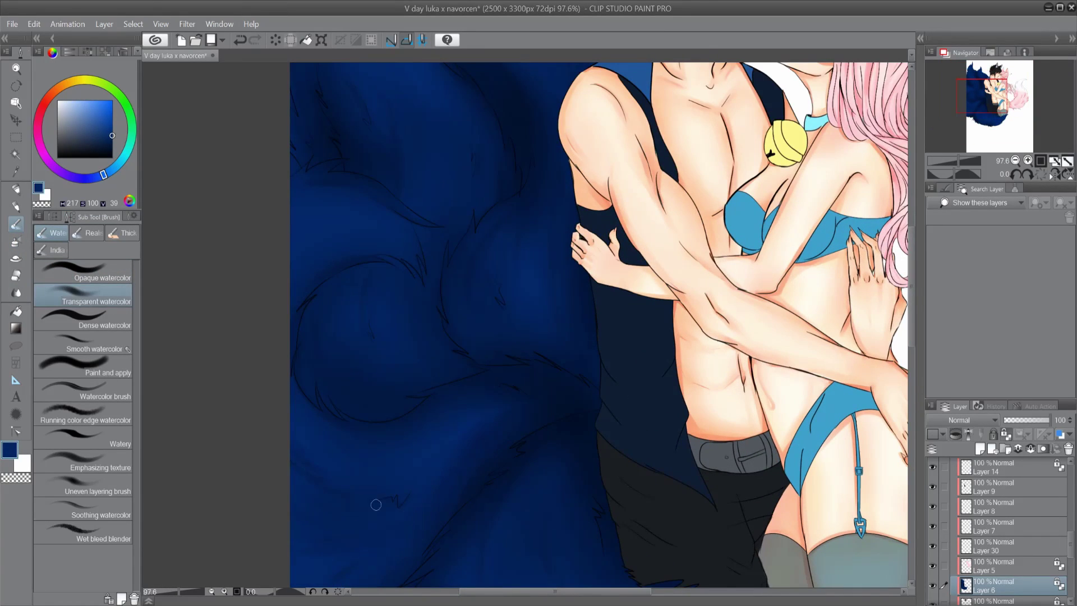
alt+click(350, 411)
scroll(346, 483, down, 3)
scroll(342, 504, up, 3)
click(103, 174)
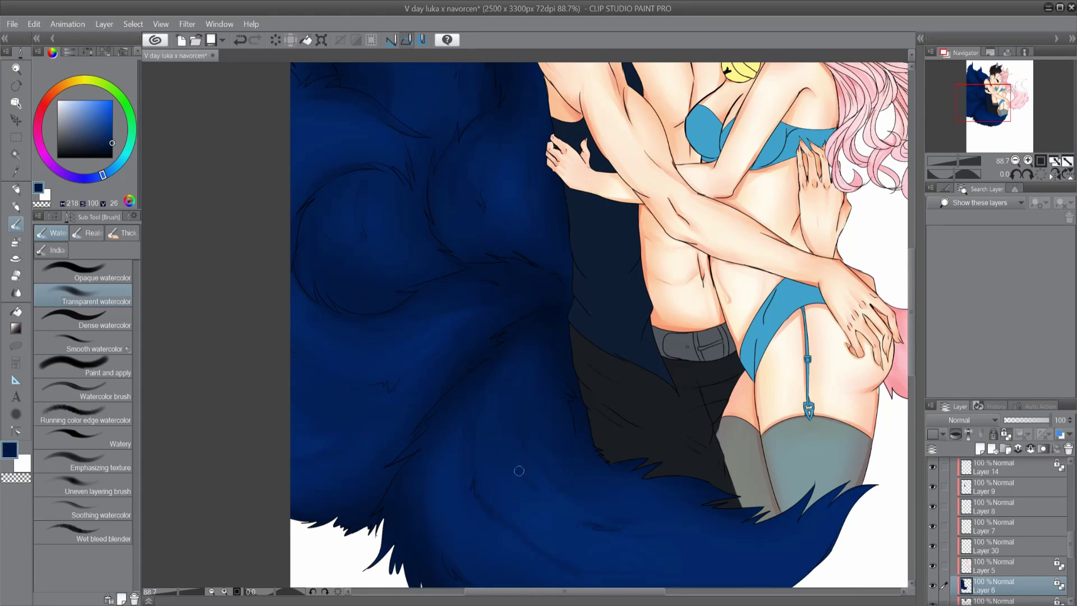
scroll(430, 389, down, 3)
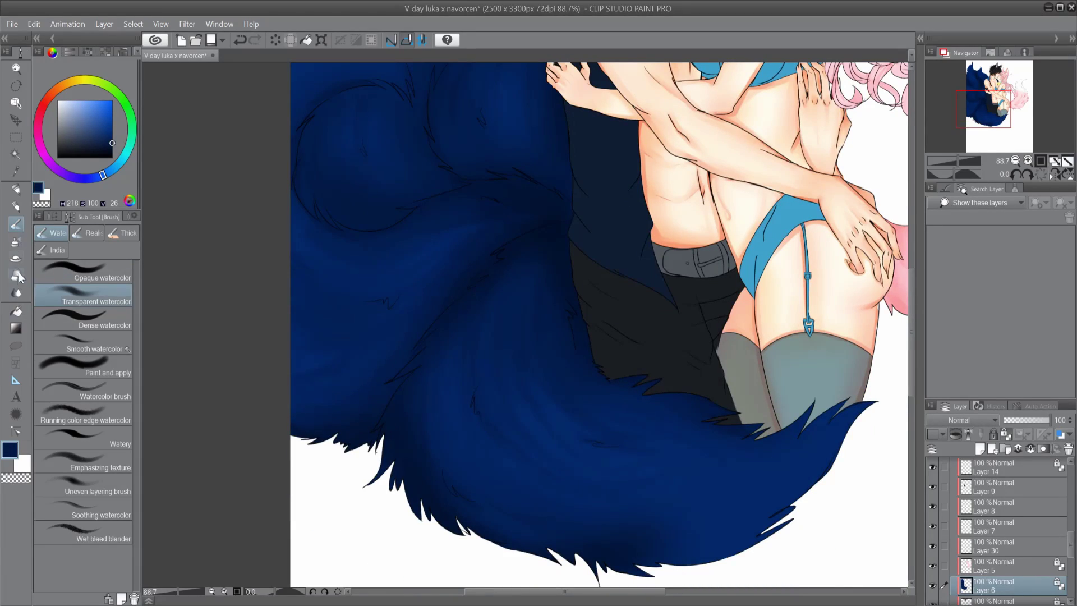
Soften the fur shading on the man's blue tails with the Blur blend tool
click(16, 292)
scroll(808, 289, up, 10)
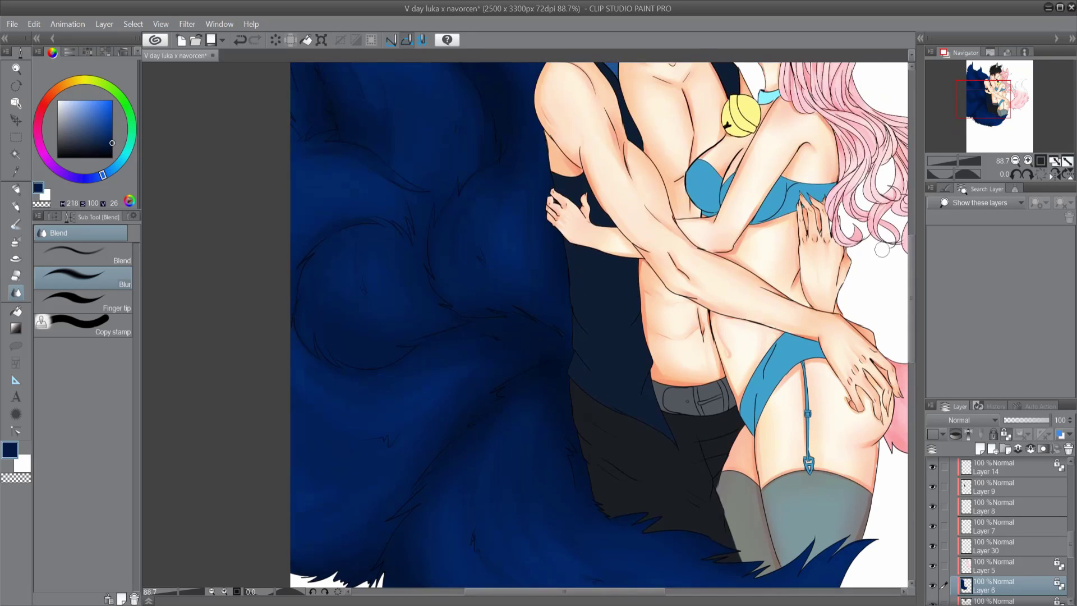
scroll(316, 350, down, 4)
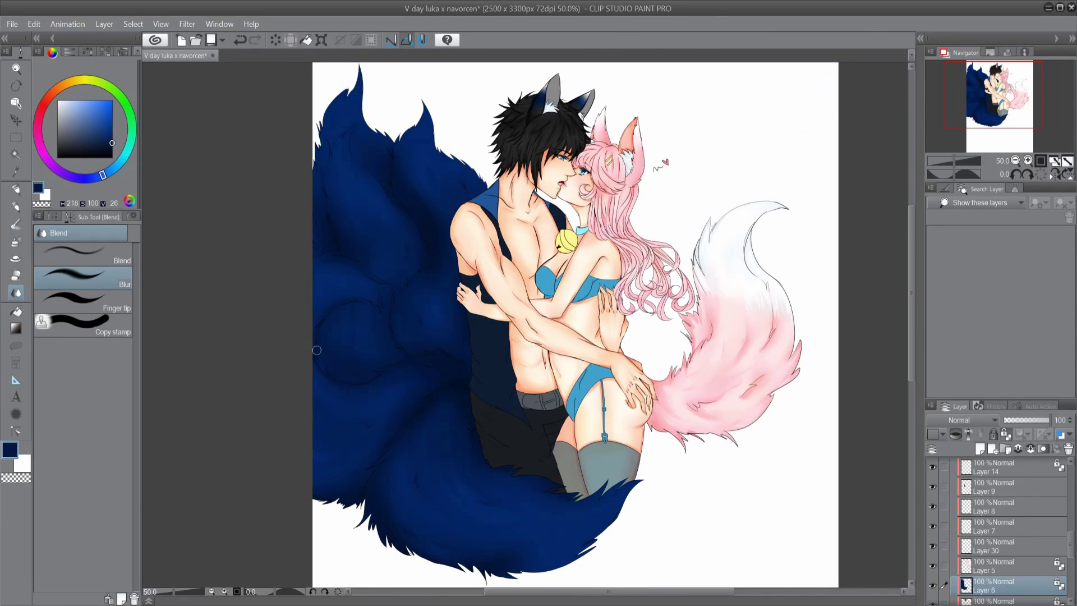
Paint fur strands and near-black tips on the man's blue tails with Opaque watercolor on Layer 6
click(15, 242)
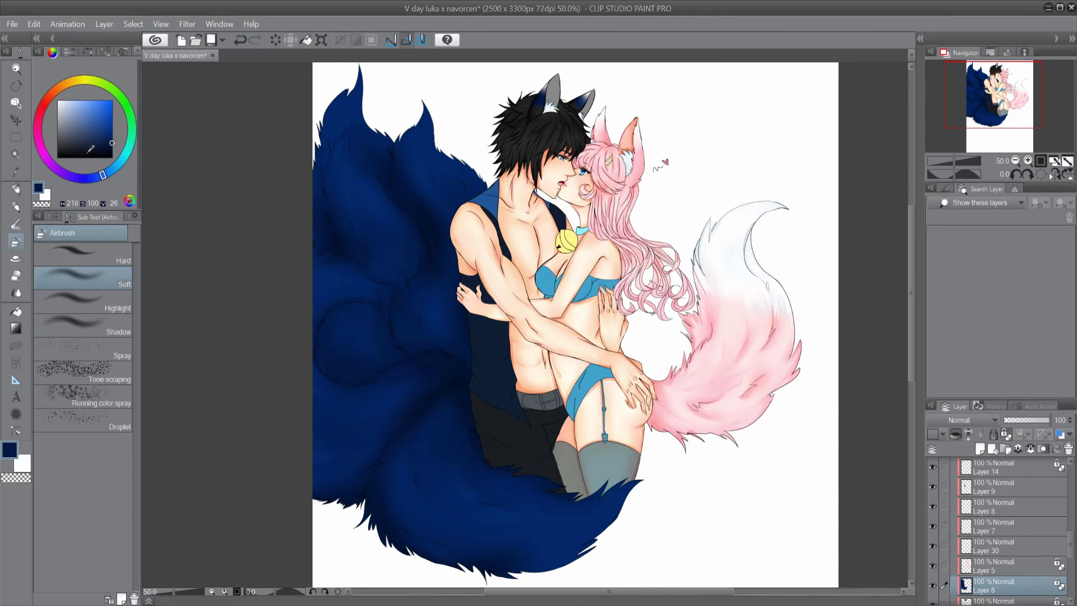
click(16, 225)
scroll(387, 539, up, 5)
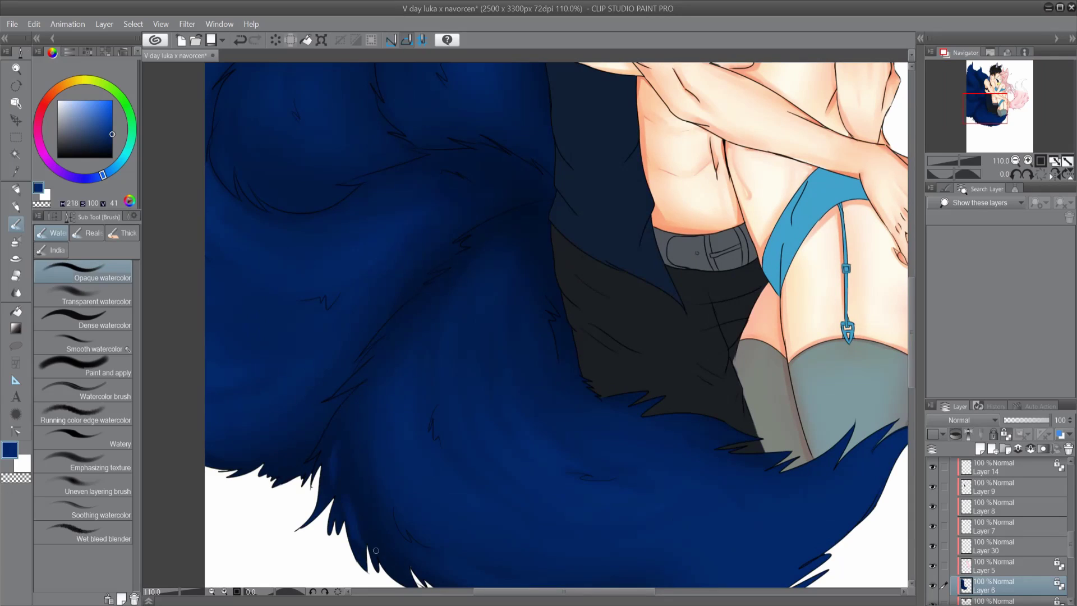
scroll(379, 340, down, 2)
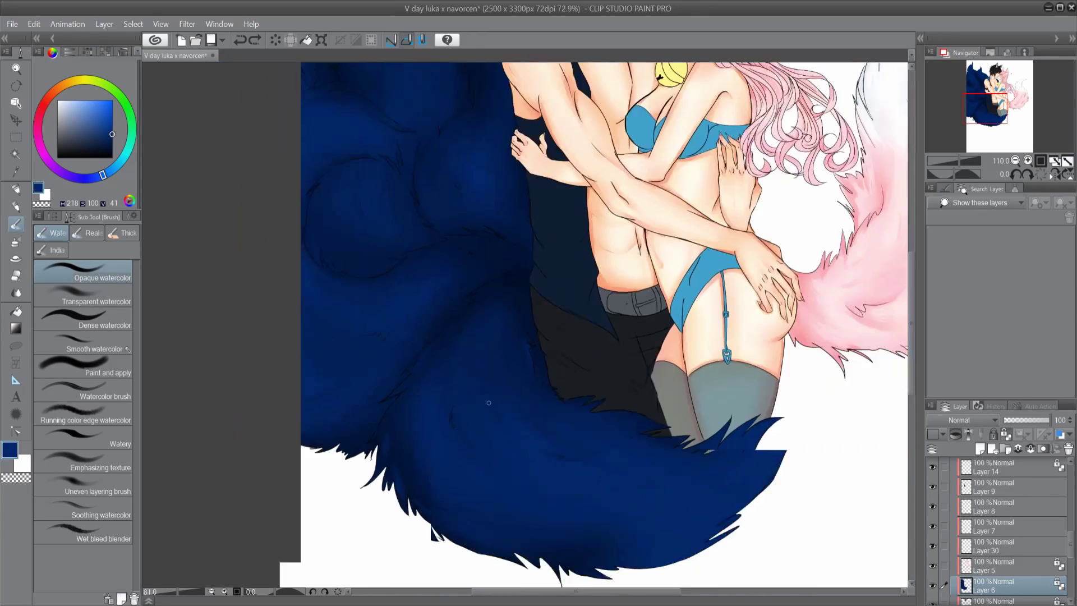
scroll(460, 254, down, 3)
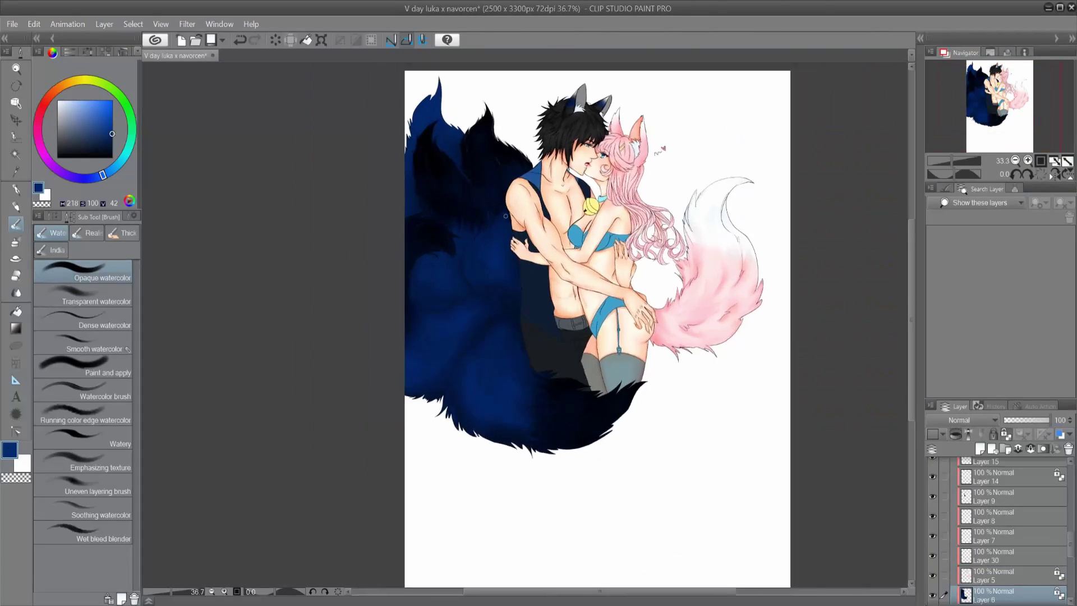
Deepen the shading around the man's lower tail with the Soft airbrush in a very dark navy sampled from the tails
scroll(460, 254, up, 1)
key(b)
alt+click(518, 325)
alt+click(492, 358)
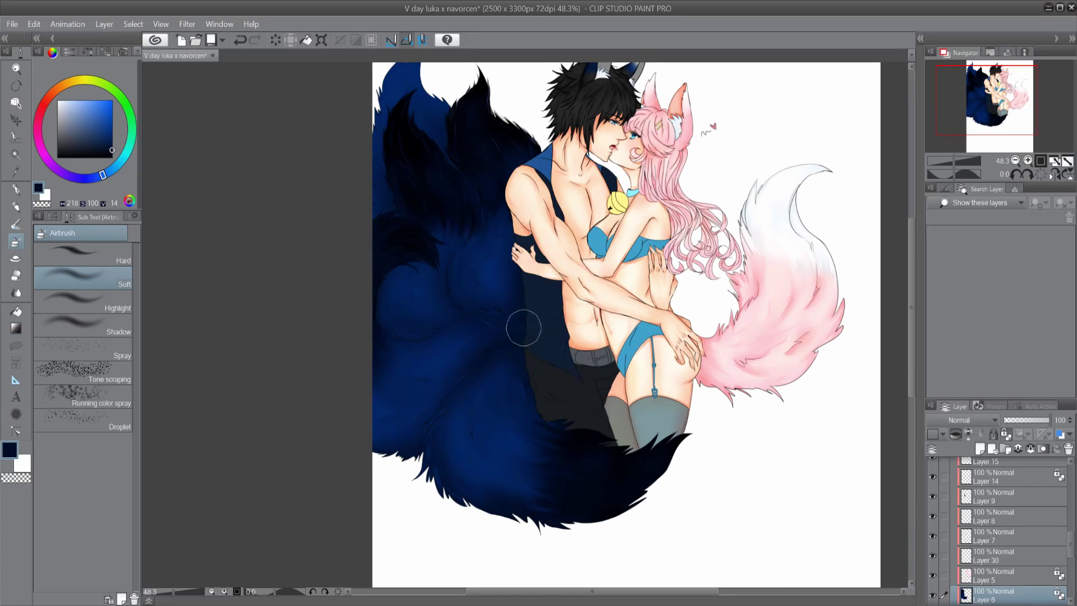
scroll(523, 327, up, 2)
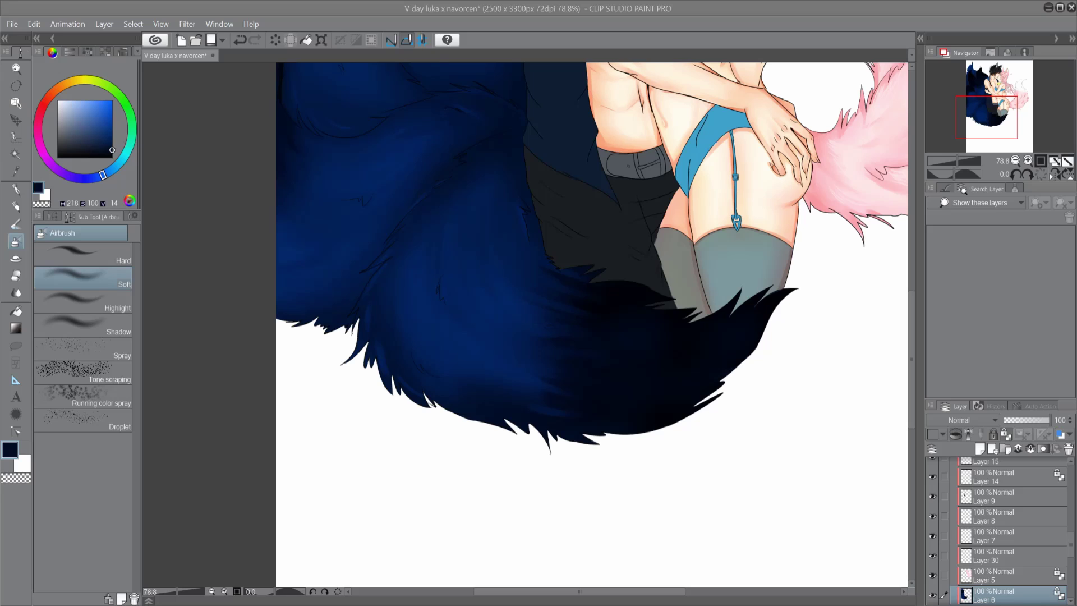
scroll(561, 471, down, 4)
scroll(561, 471, up, 3)
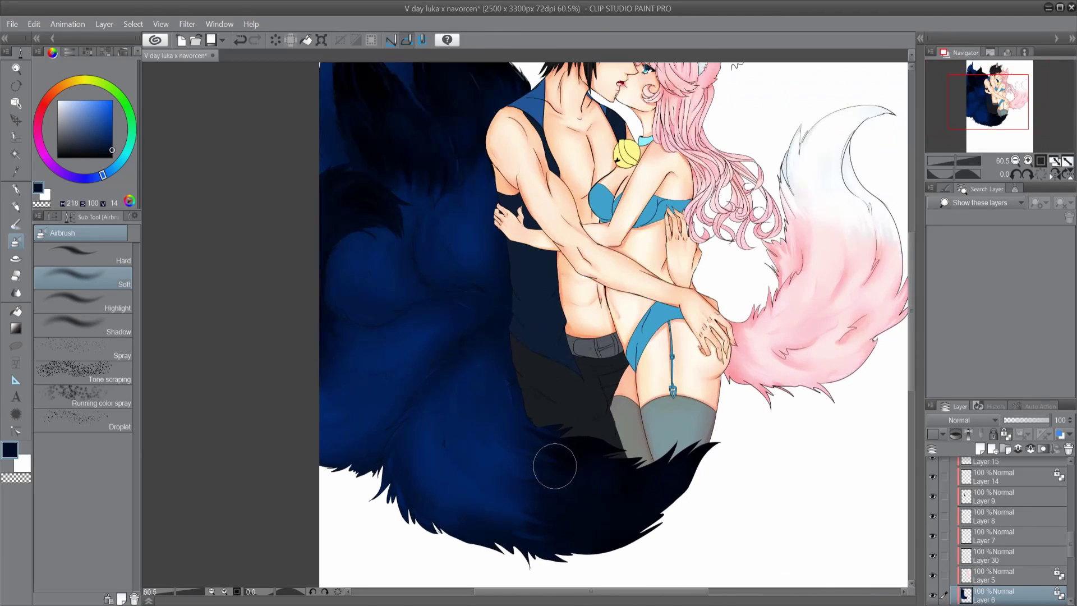
Paint near-black fur strands over the dark tip of the man's lowest tail on Layer 6 with Opaque watercolor
key(b)
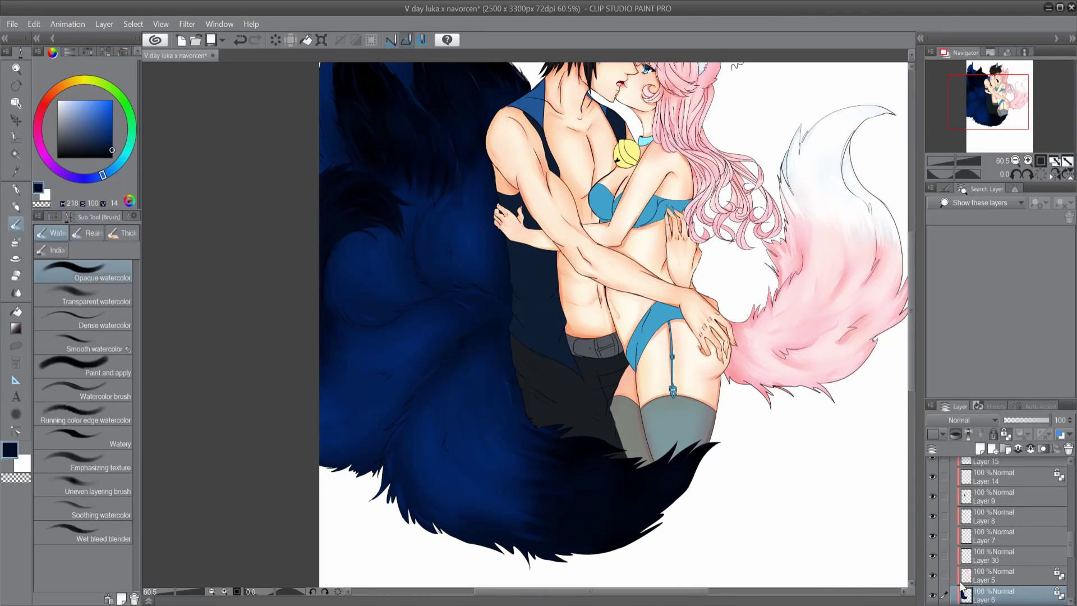
scroll(547, 495, down, 3)
scroll(547, 494, up, 4)
scroll(546, 495, up, 1)
alt+click(487, 502)
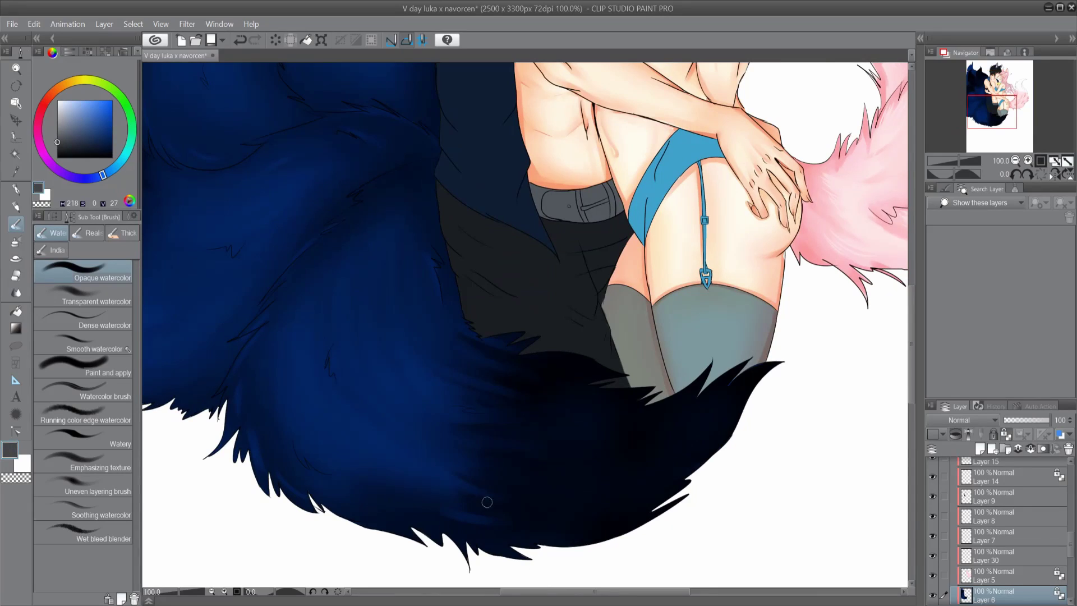
drag(629, 476, 607, 174)
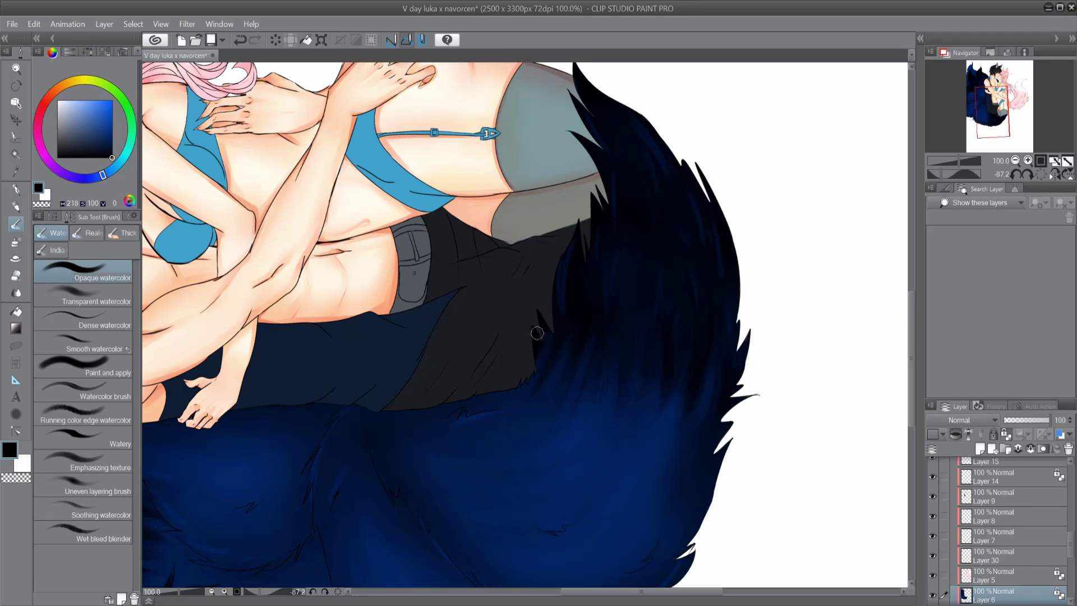
scroll(572, 156, down, 2)
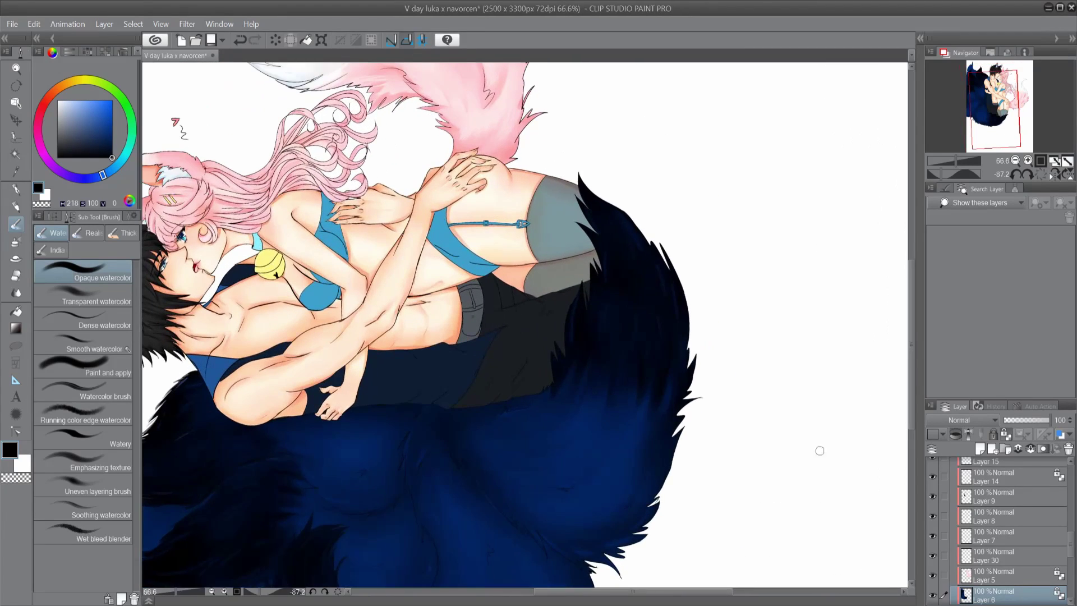
key(ctrl+z)
Paint near-black fur tufts along the outer edge of the man's lowest tail on Layer 31 with Dense watercolor
scroll(667, 246, up, 3)
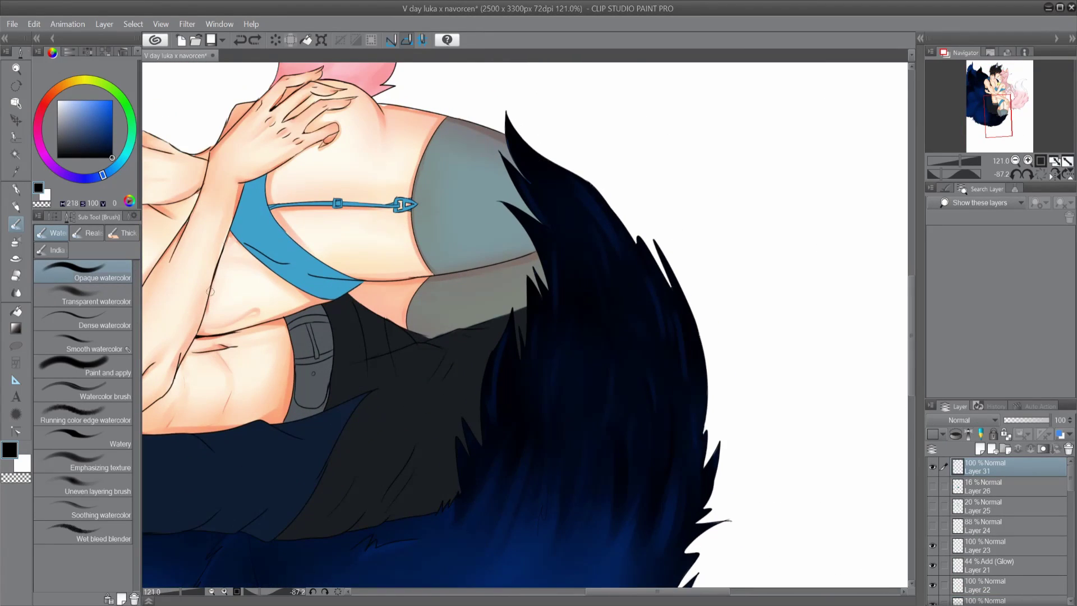
click(84, 343)
click(84, 320)
drag(536, 150, 517, 118)
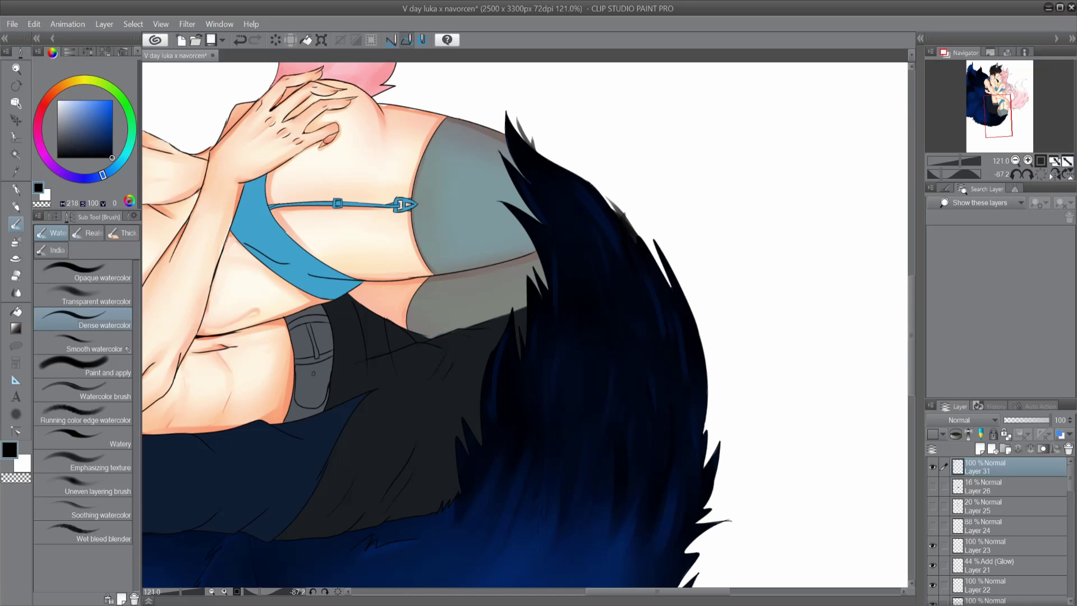
drag(579, 159, 676, 294)
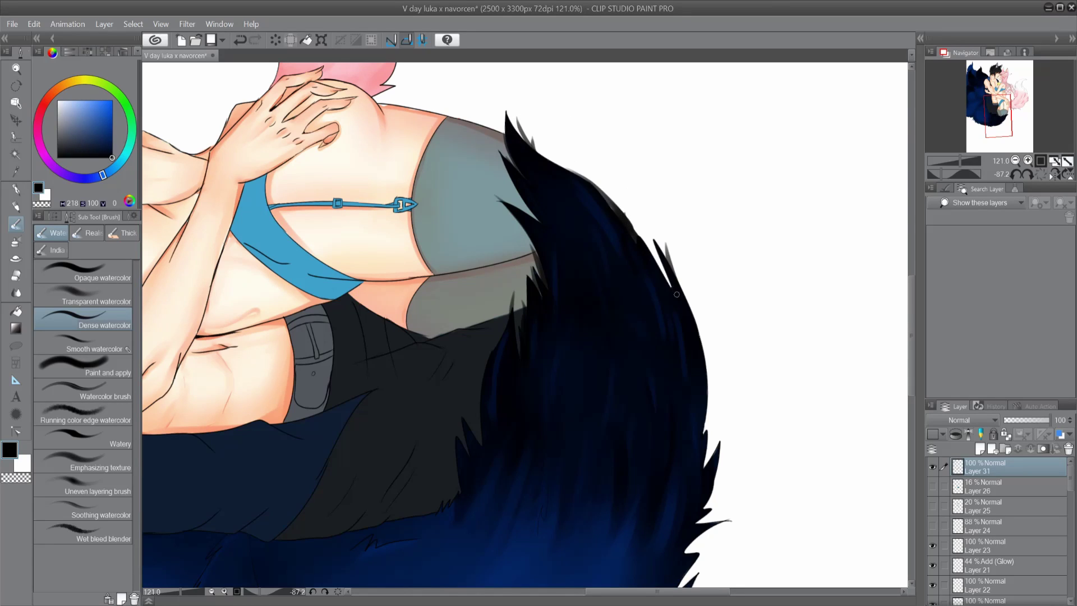
drag(718, 368, 704, 465)
scroll(667, 482, down, 3)
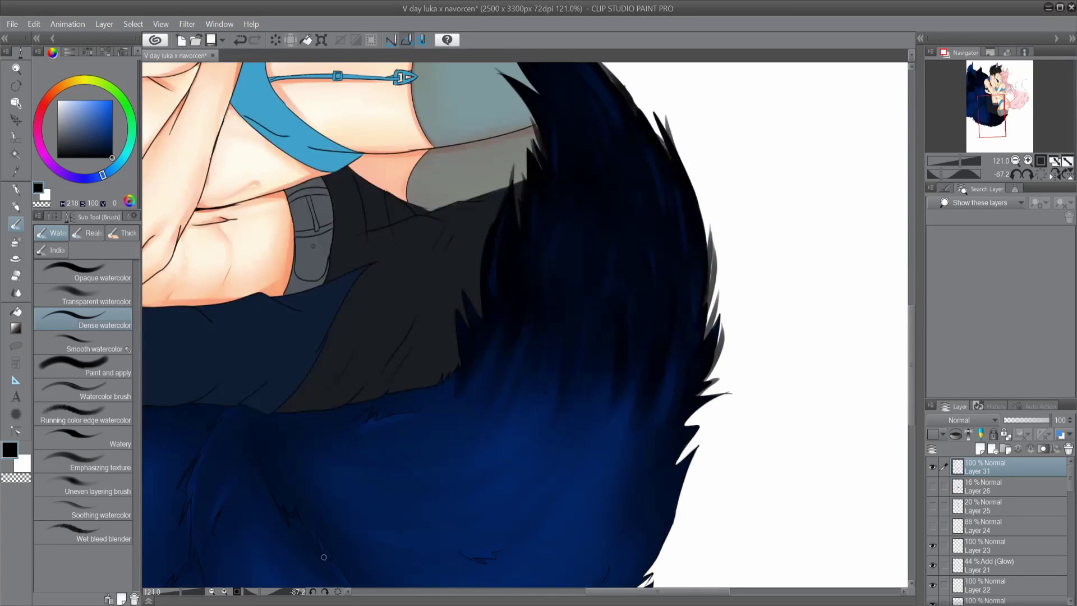
key(ctrl+at)
key(ctrl+0)
Select the areas of the man's uppermost tail with Auto select on the line art layer
scroll(394, 223, up, 5)
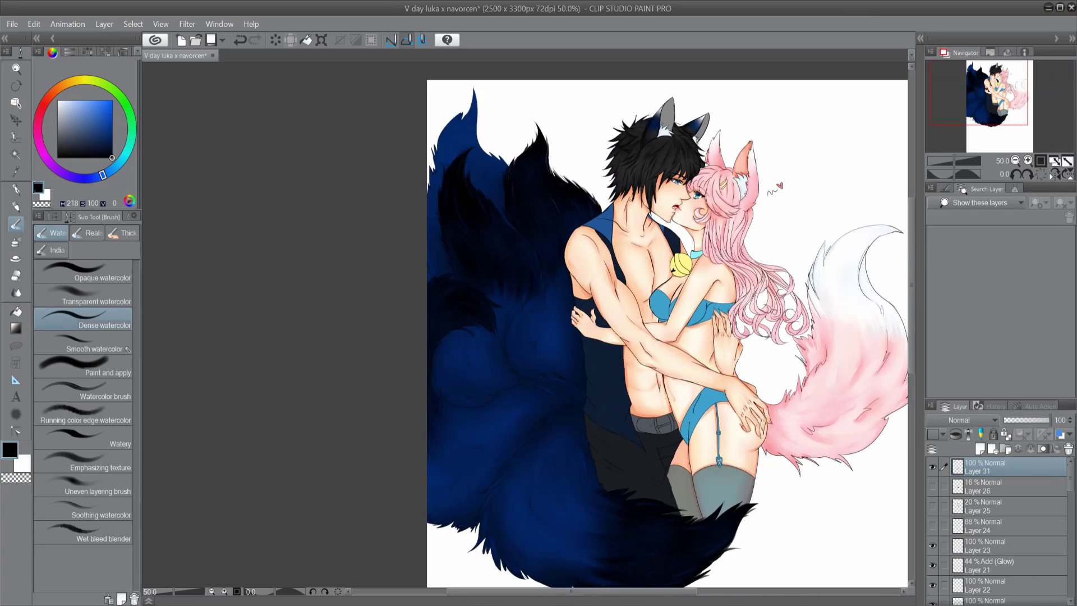
scroll(395, 222, down, 3)
key(w)
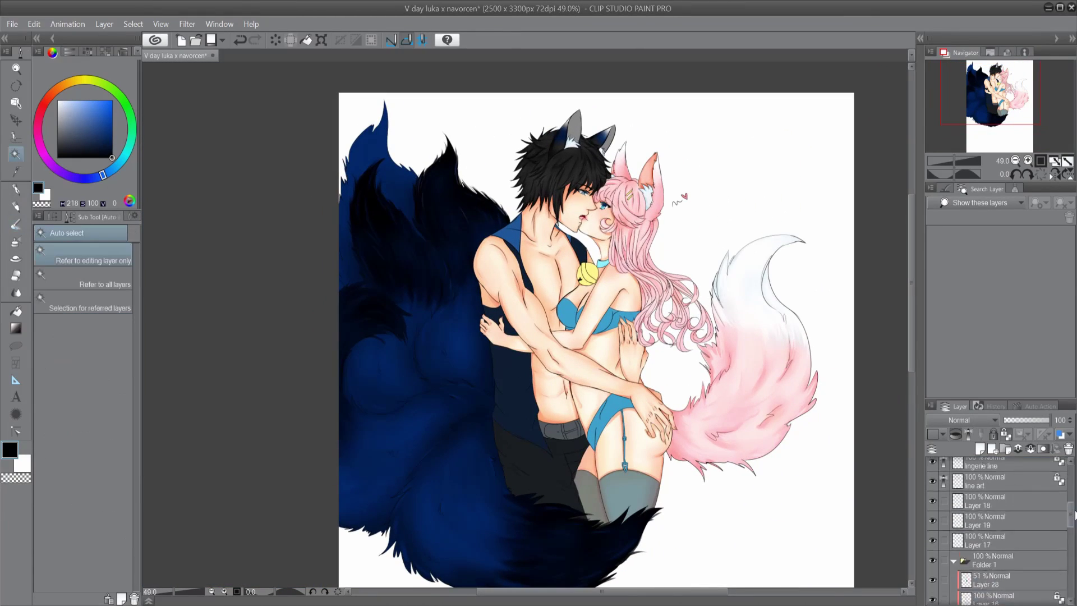
click(354, 249)
shift+click(337, 280)
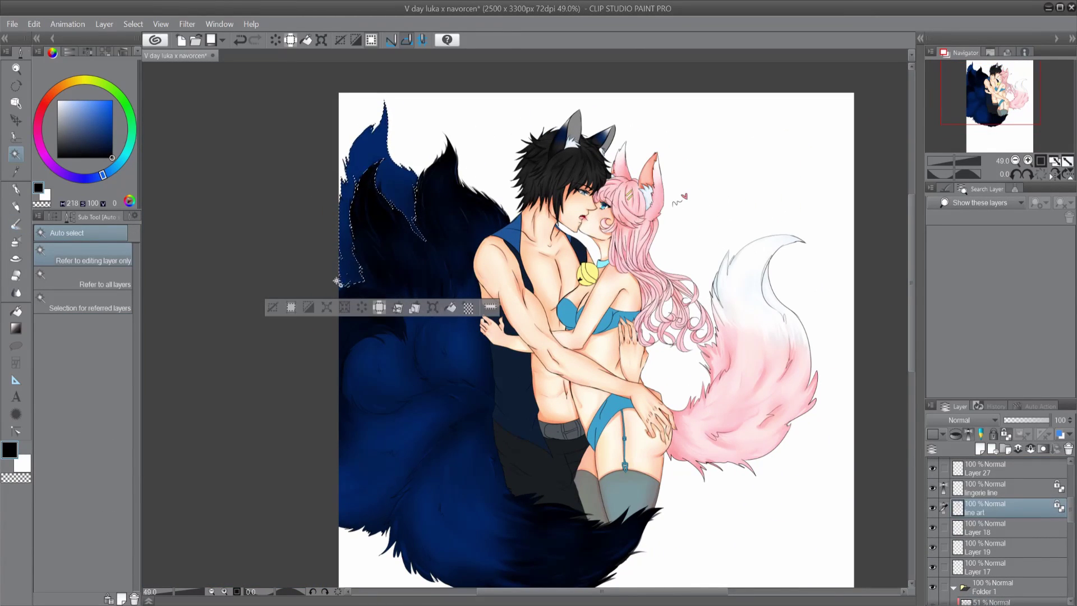
Darken the selected uppermost tail on Layer 6 with the Soft airbrush in near-black navy, then clear the selection
click(16, 241)
ctrl+shift+click(370, 168)
mouse_move(387, 96)
mouse_down()
mouse_move(393, 185)
mouse_move(345, 246)
mouse_up()
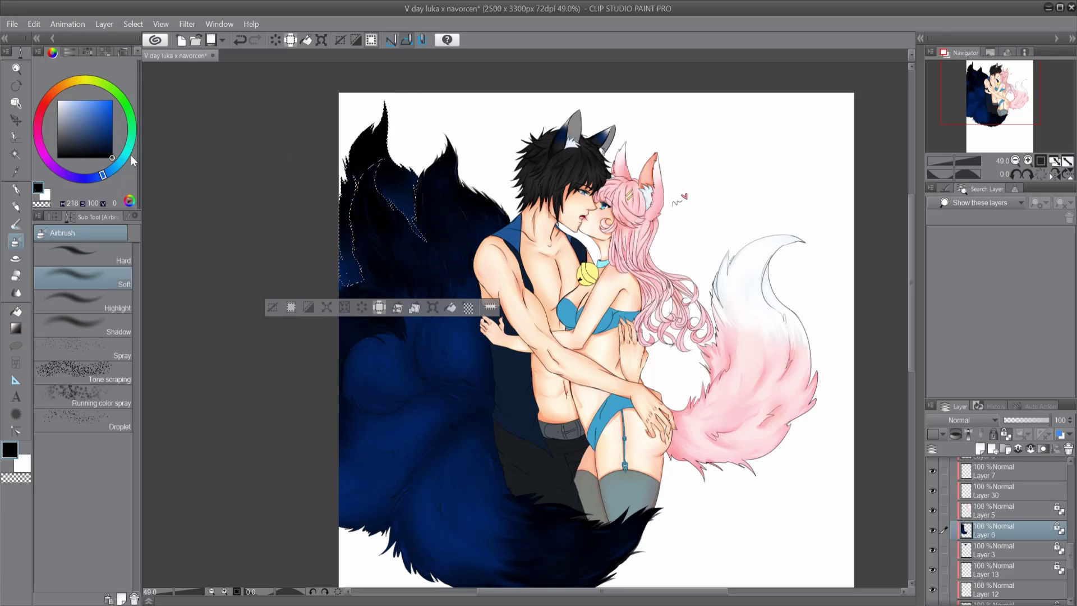
click(112, 154)
mouse_move(407, 160)
mouse_down()
mouse_move(393, 180)
mouse_move(364, 129)
mouse_move(357, 150)
mouse_up()
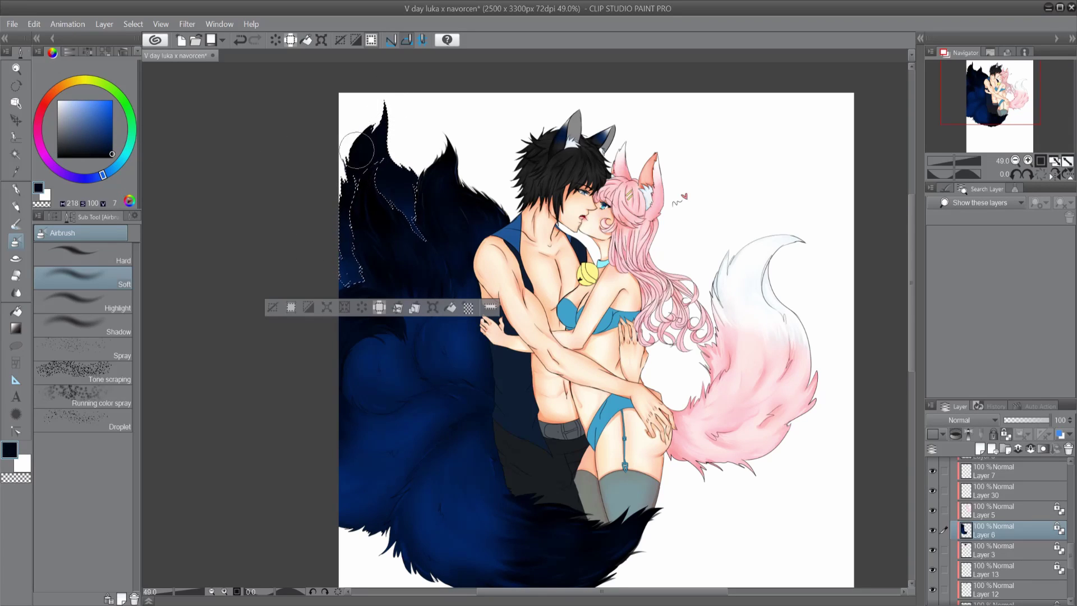
key(ctrl+d)
Try grey highlight strokes on the man's black hair on Layer 33, then remove them
scroll(348, 129, up, 4)
click(112, 130)
click(15, 224)
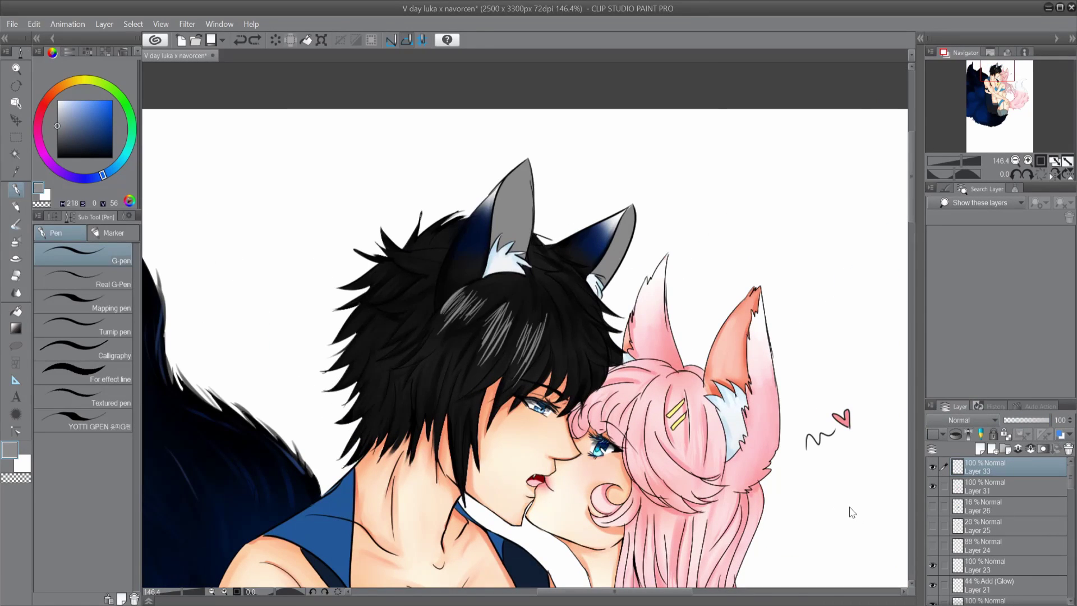
key(e)
drag(460, 348, 521, 303)
click(17, 224)
key(ctrl+shift+n)
click(84, 365)
key(ctrl+z)
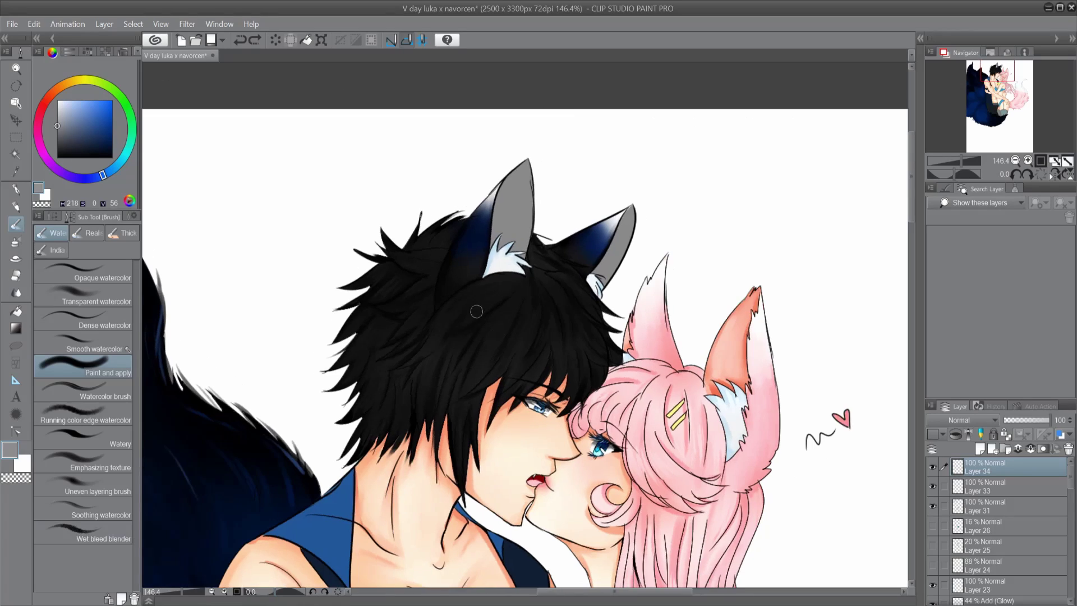
Try a highlight across the man's bangs with Paint and apply, undo it, and try out the Gouache blender
drag(474, 331, 524, 297)
key(ctrl+z)
click(123, 233)
key(ctrl+y)
key(ctrl+z)
click(84, 437)
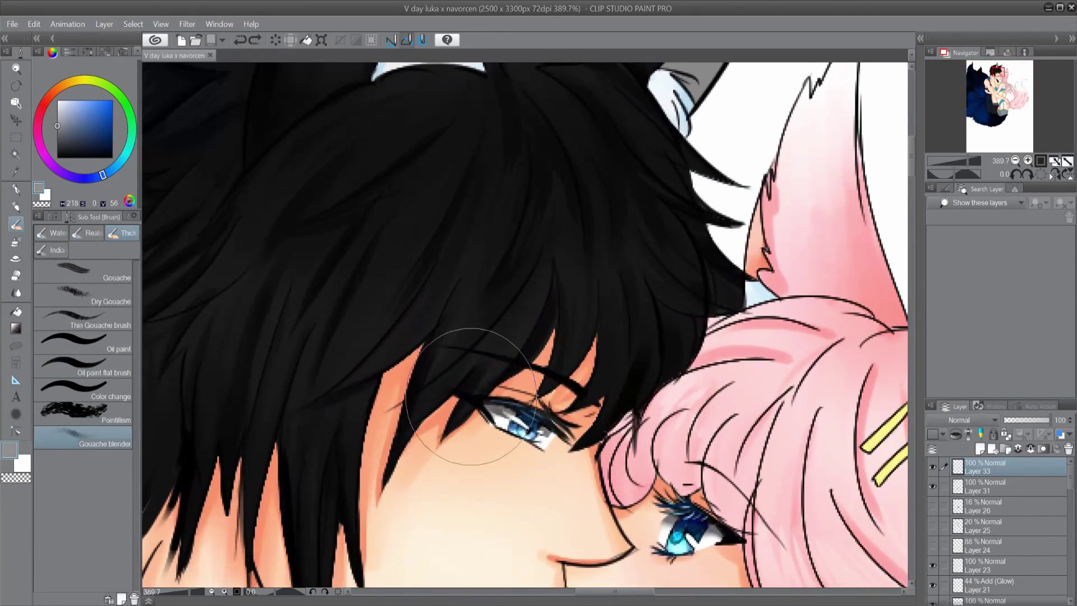
key(e)
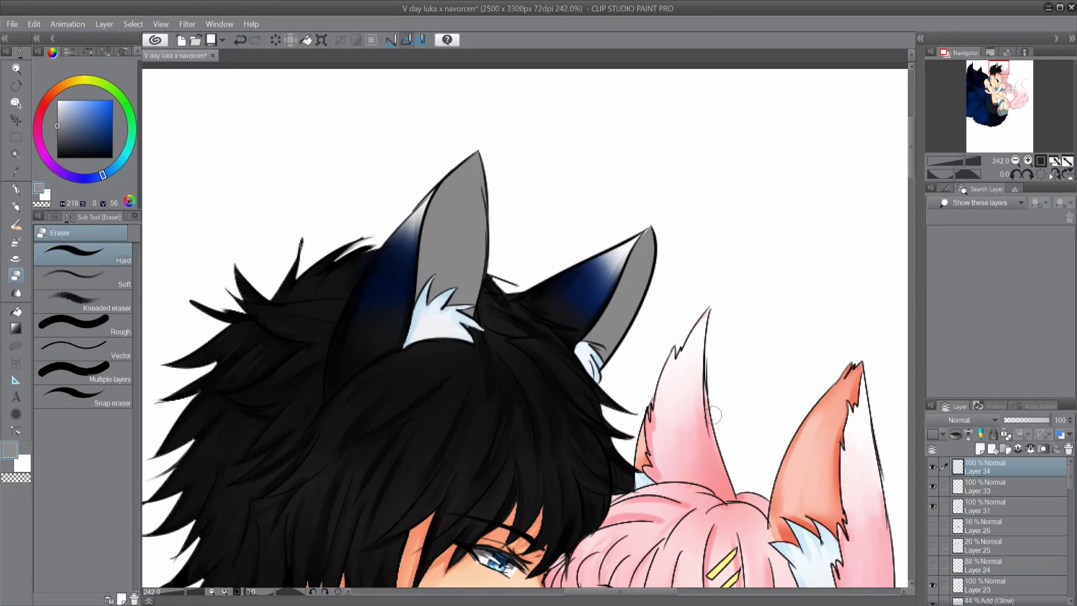
Set Dense watercolor to brush density 54 and amount of paint 52, and paint fine grey highlight strands on the man's hair on Layer 34
key(b)
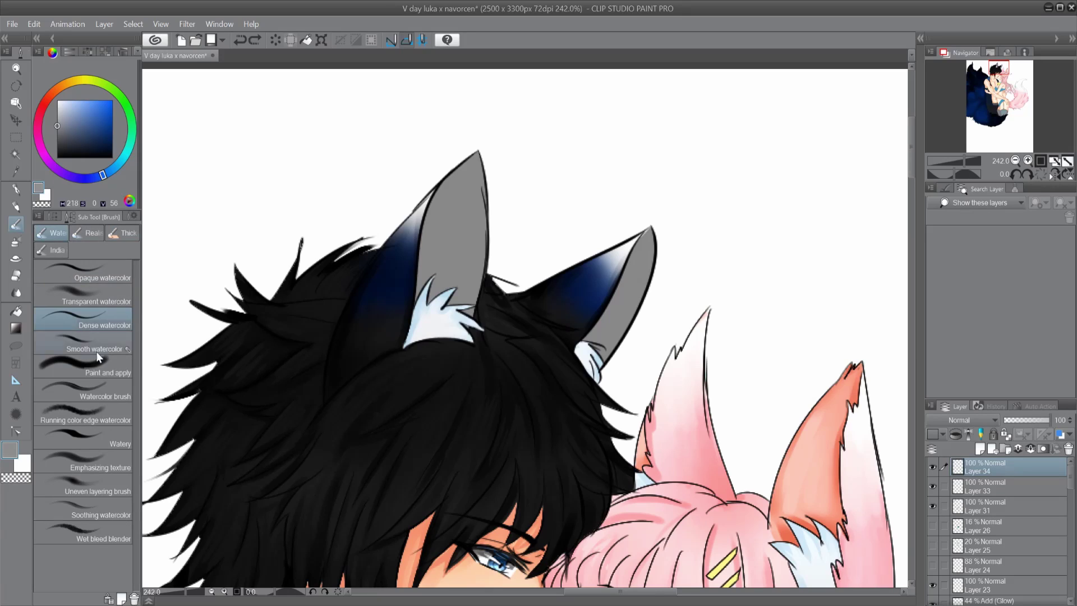
drag(65, 322, 95, 318)
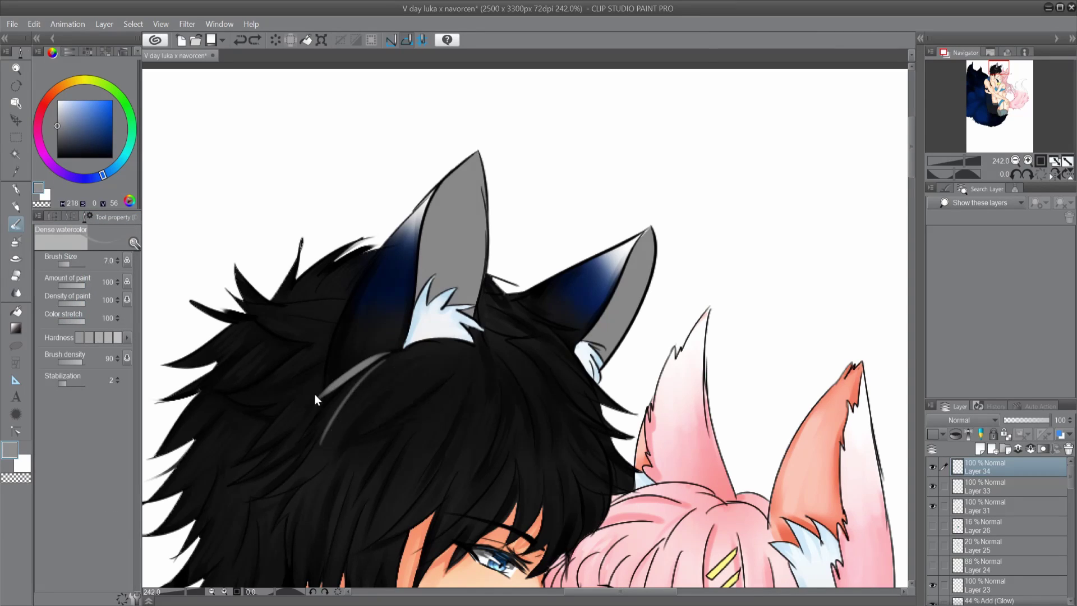
drag(59, 361, 87, 361)
drag(379, 368, 343, 418)
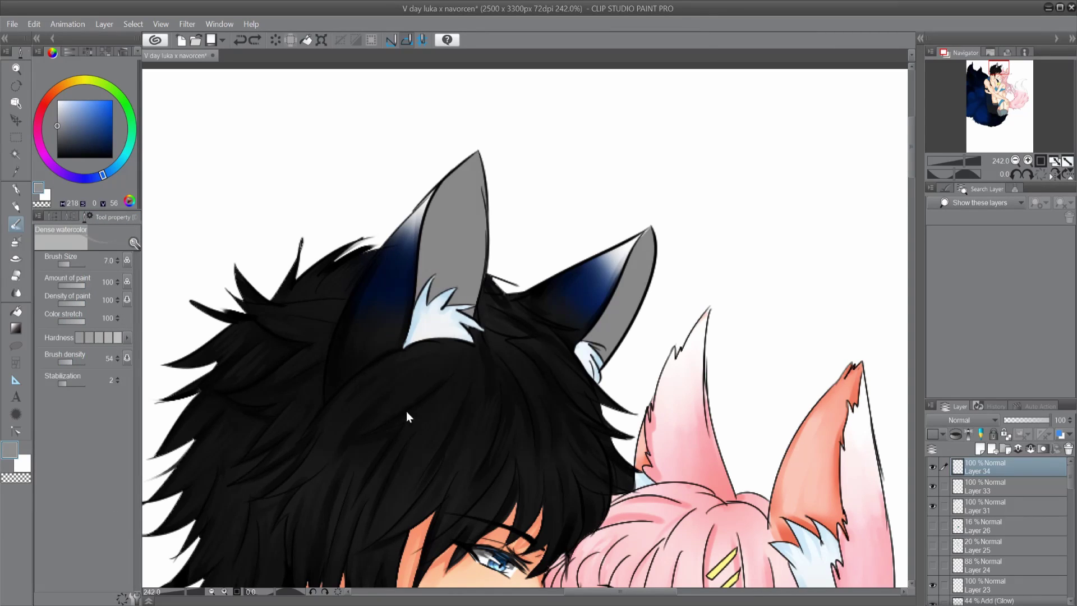
drag(387, 362, 337, 420)
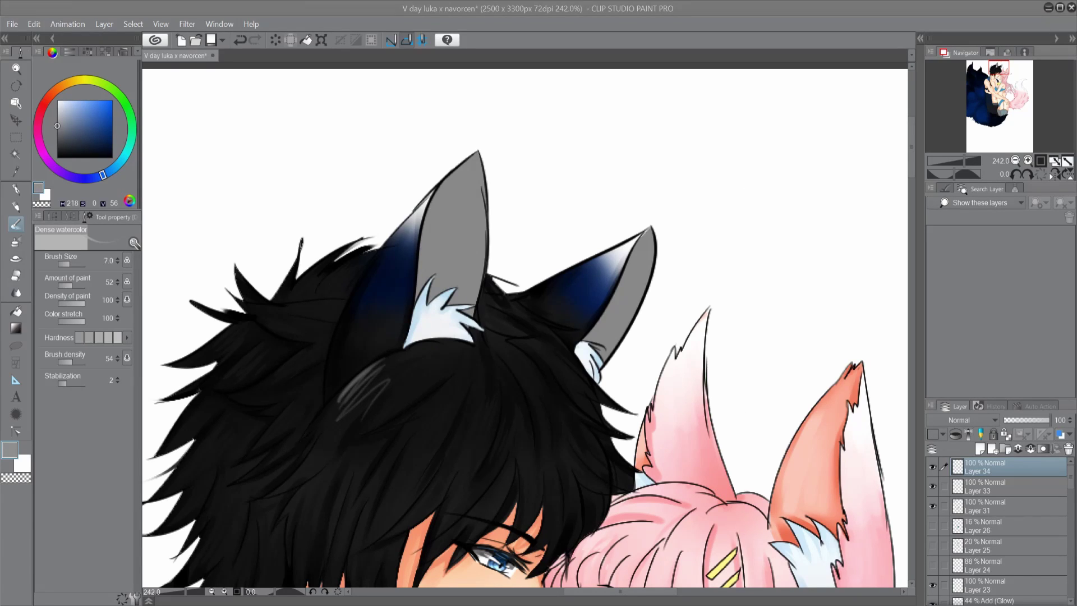
Extend the fine grey highlight strands across the man's crown and bangs on Layer 34
scroll(427, 386, down, 1)
drag(508, 268, 481, 295)
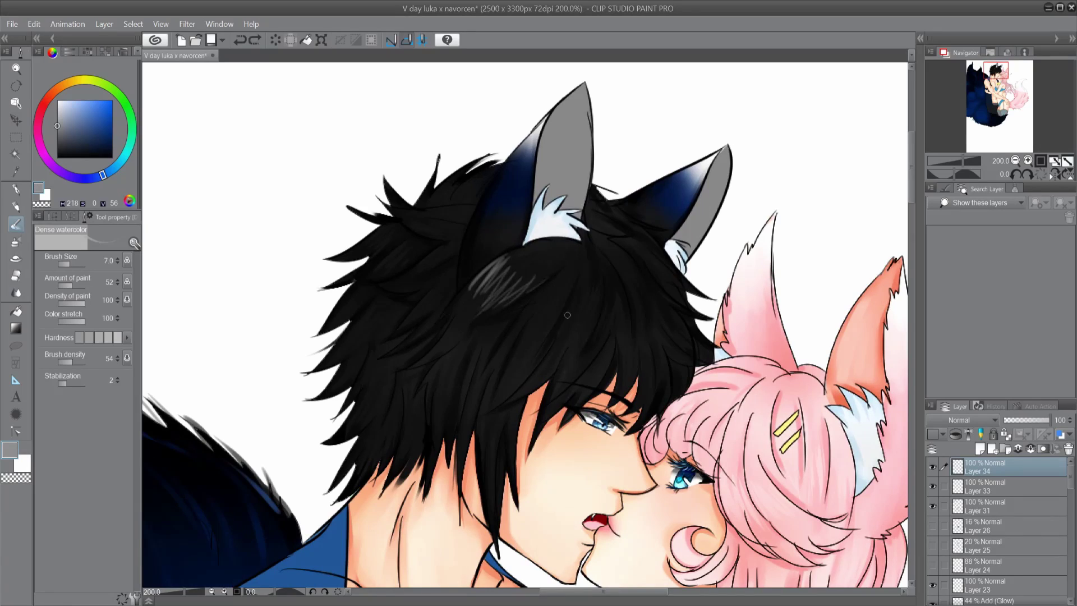
mouse_move(586, 295)
mouse_down()
mouse_move(561, 354)
mouse_move(570, 356)
mouse_up()
drag(639, 325, 623, 373)
key(ctrl+z)
Set the Dense watercolor brush size to 15
click(53, 216)
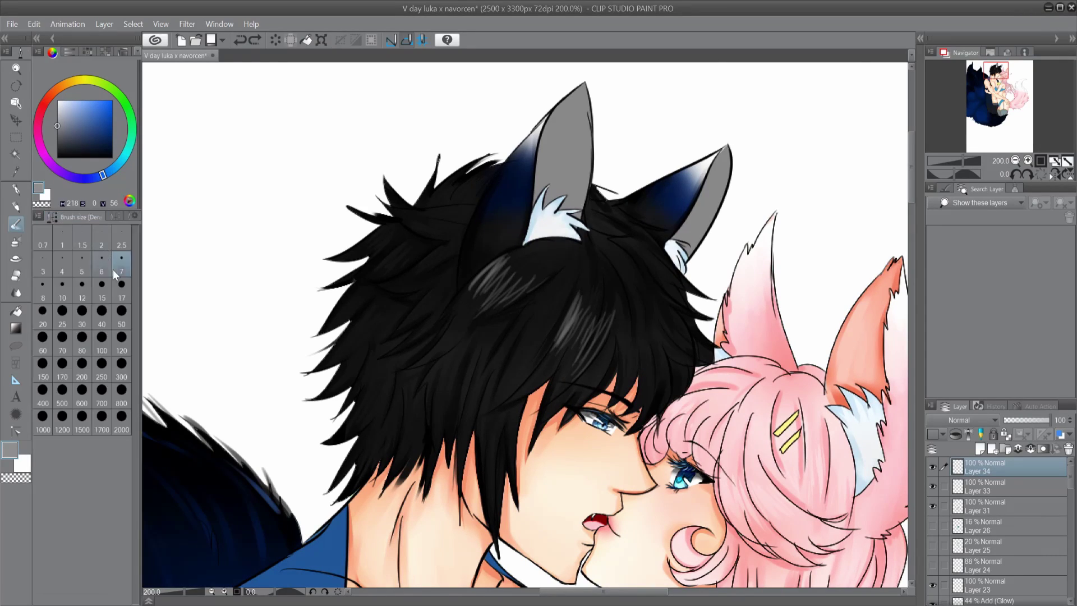
click(99, 216)
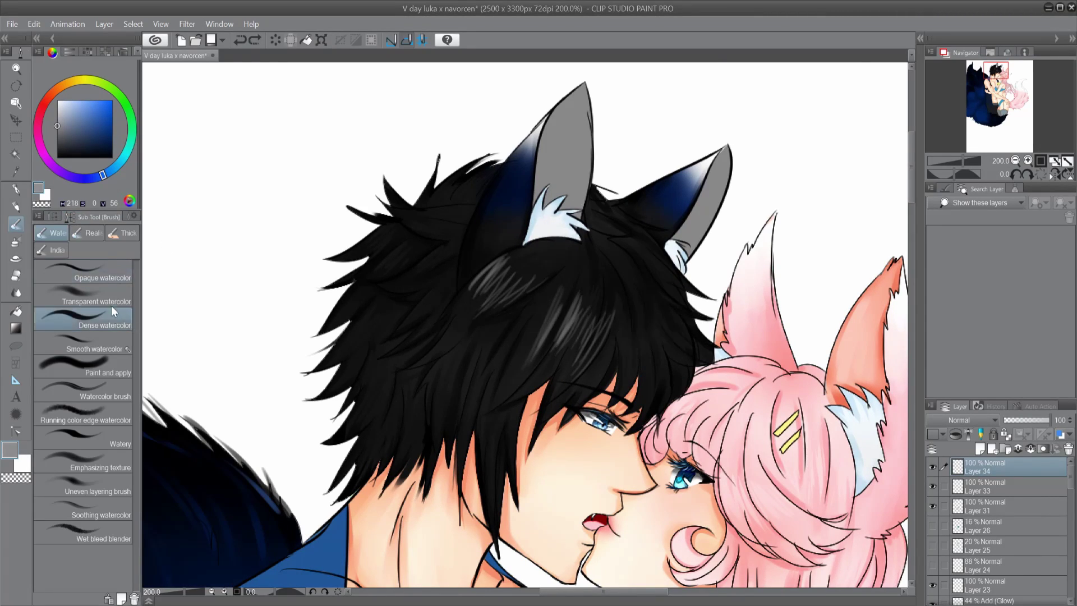
click(67, 216)
click(72, 288)
click(99, 217)
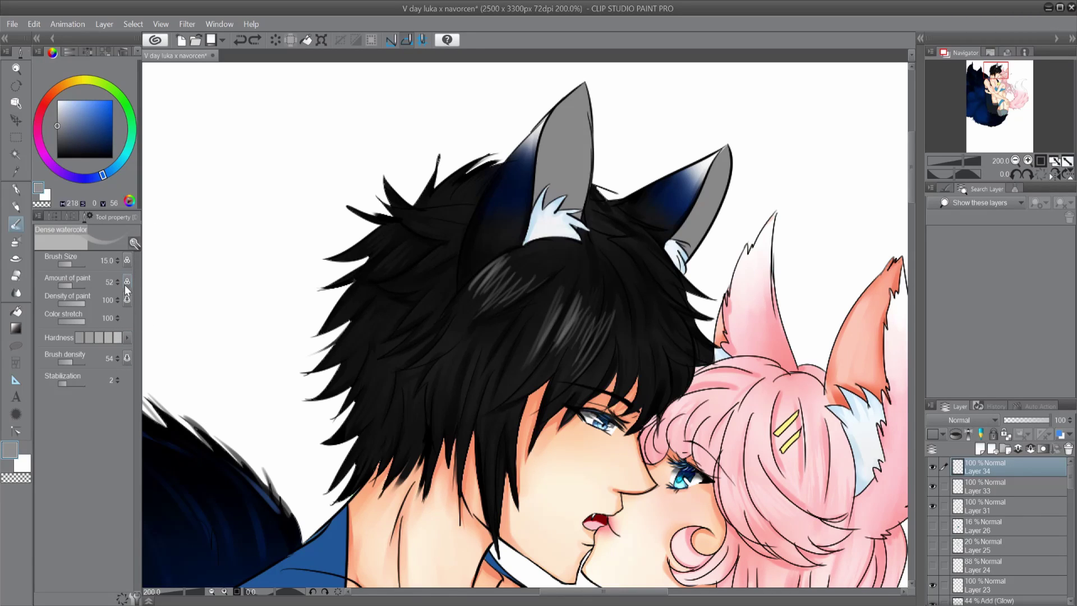
Paint very dark navy fold shadows on the man's vest on Layer 9 with the Turnip pen
scroll(561, 370, up, 3)
key(bracketleft)
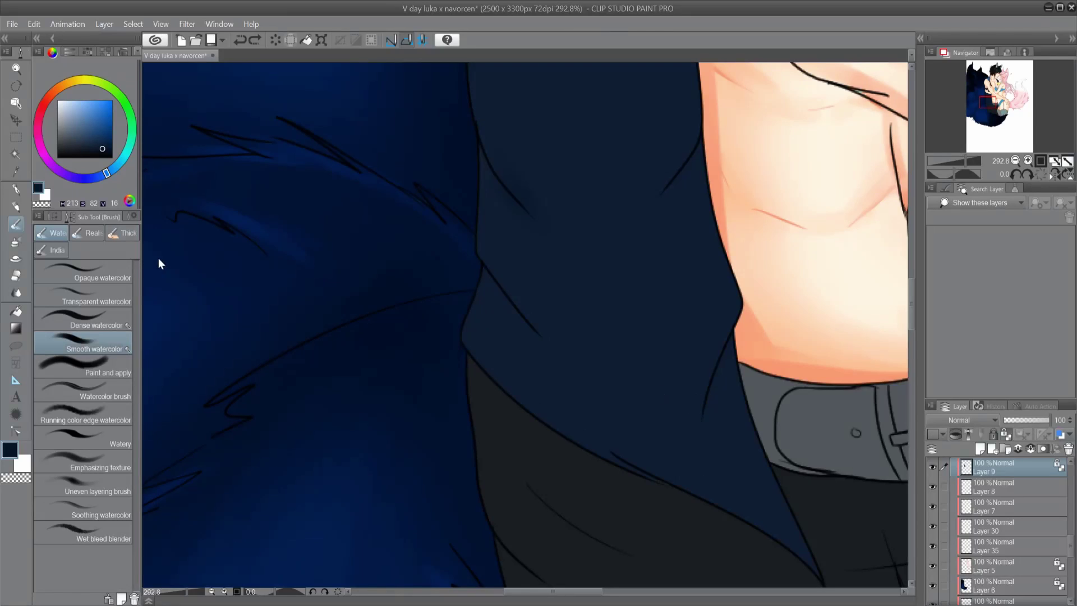
key(p)
alt+click(468, 317)
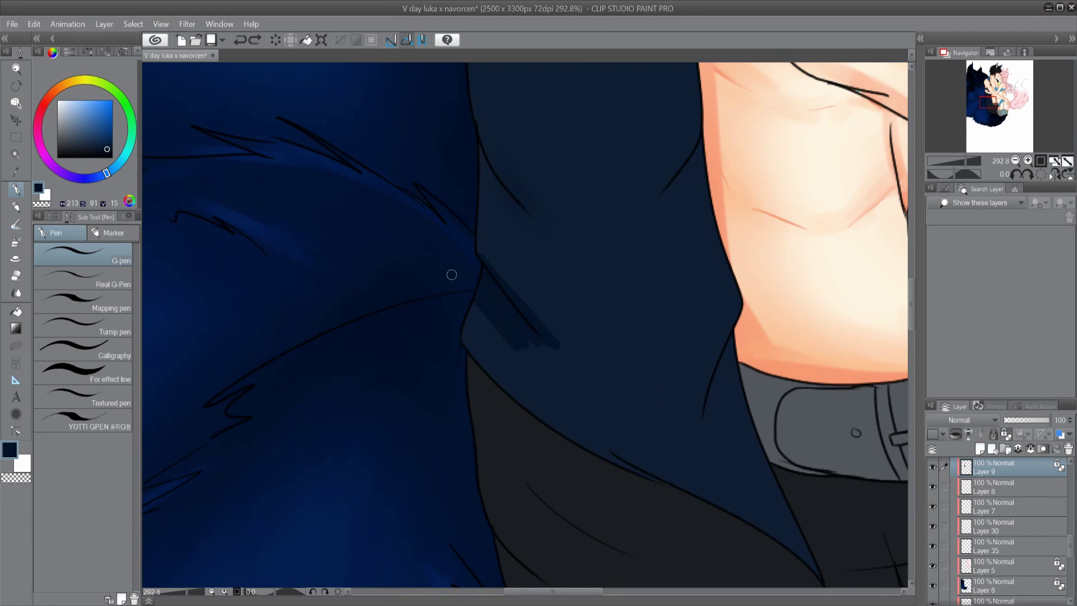
scroll(449, 271, down, 2)
alt+click(581, 220)
key(period)
key(period)
key(period)
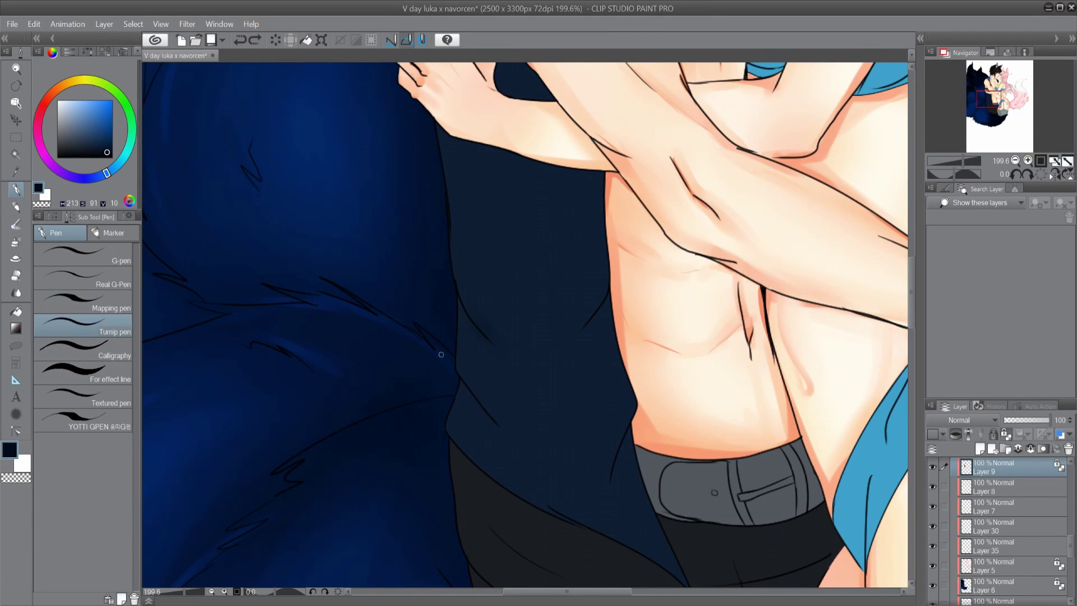
mouse_move(494, 168)
mouse_down()
mouse_move(462, 276)
mouse_move(561, 252)
mouse_move(558, 291)
mouse_move(603, 336)
mouse_move(560, 448)
mouse_move(476, 414)
mouse_move(698, 490)
mouse_up()
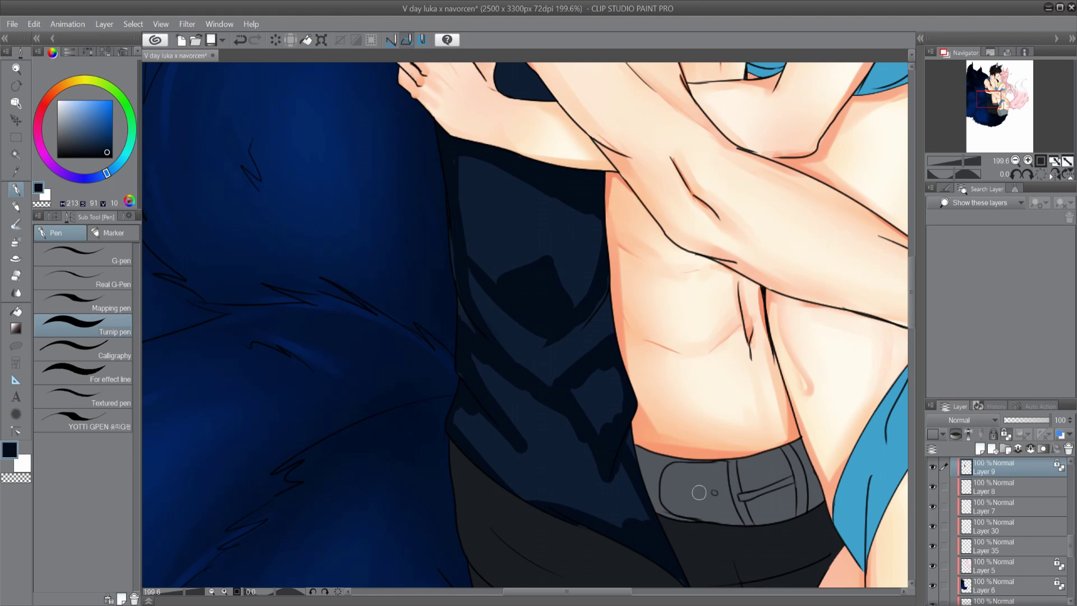
mouse_move(532, 110)
mouse_down()
mouse_move(533, 474)
mouse_move(488, 342)
mouse_up()
Soften the fold shadows on the man's vest with the Blend tool
scroll(573, 213, down, 3)
scroll(539, 460, up, 1)
key(e)
key(comma)
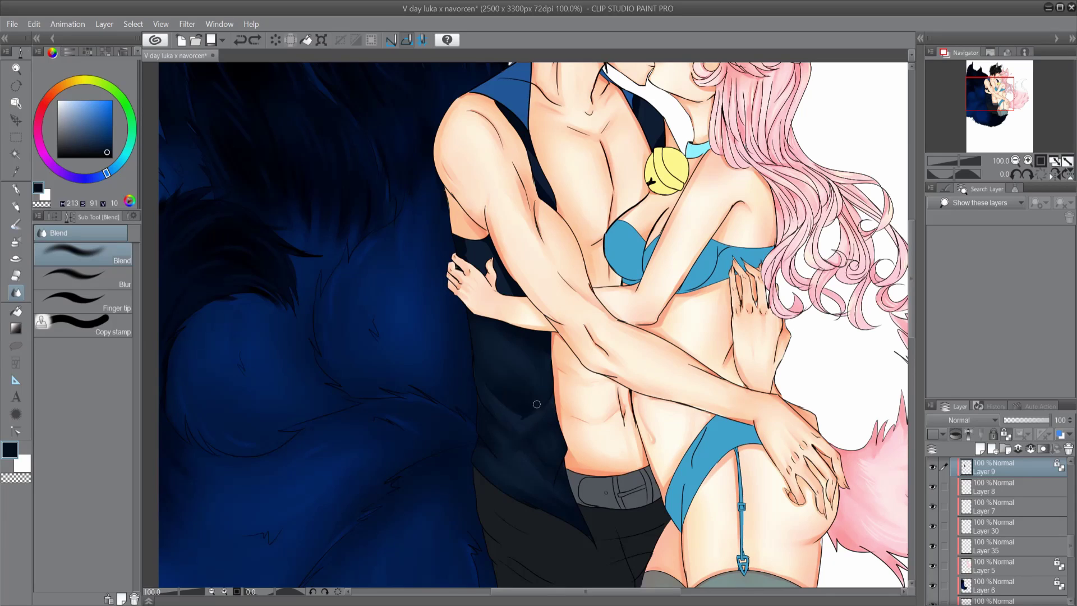
scroll(597, 468, up, 5)
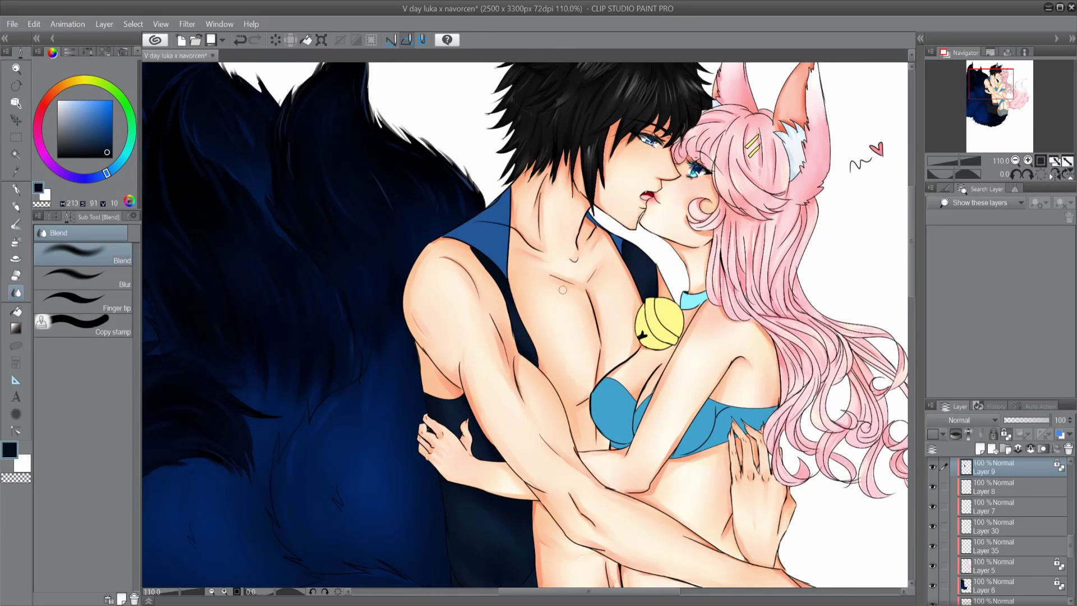
Shade the lower part of the man's vest on Layer 9 with muted blue highlights using the Soft airbrush
scroll(562, 290, down, 2)
click(113, 167)
key(b)
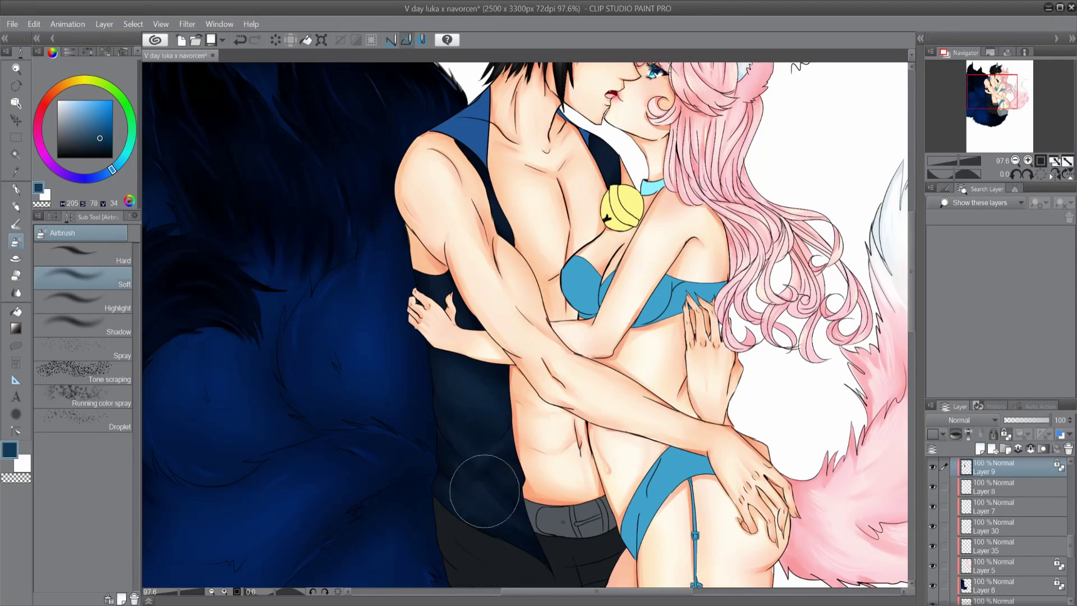
key(b)
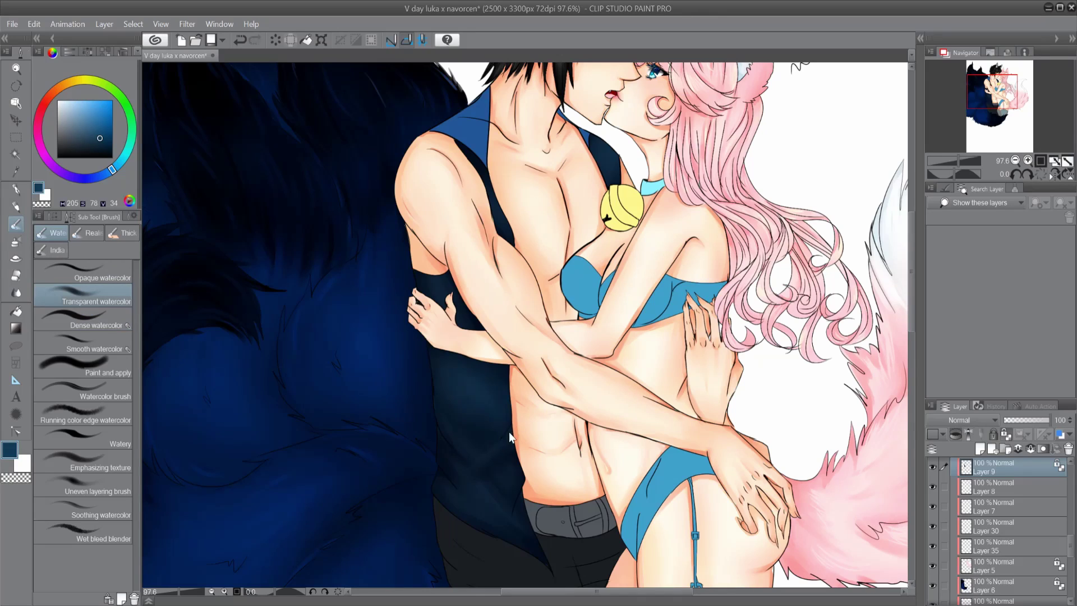
Add very dark navy fold shadows to the man's vest with the Turnip pen and blend them
alt+click(426, 341)
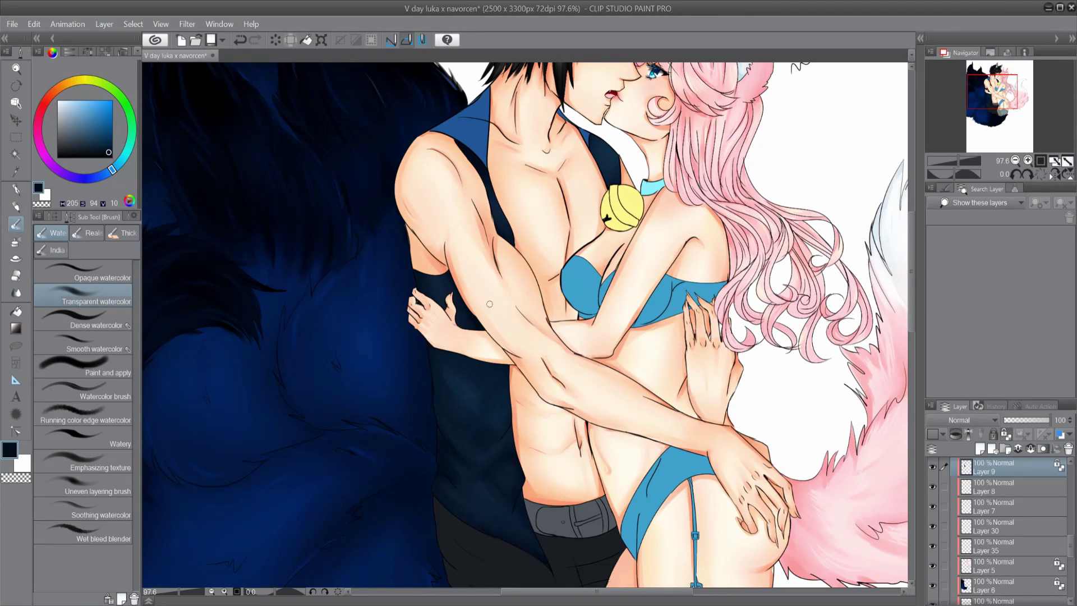
scroll(489, 303, down, 1)
key(p)
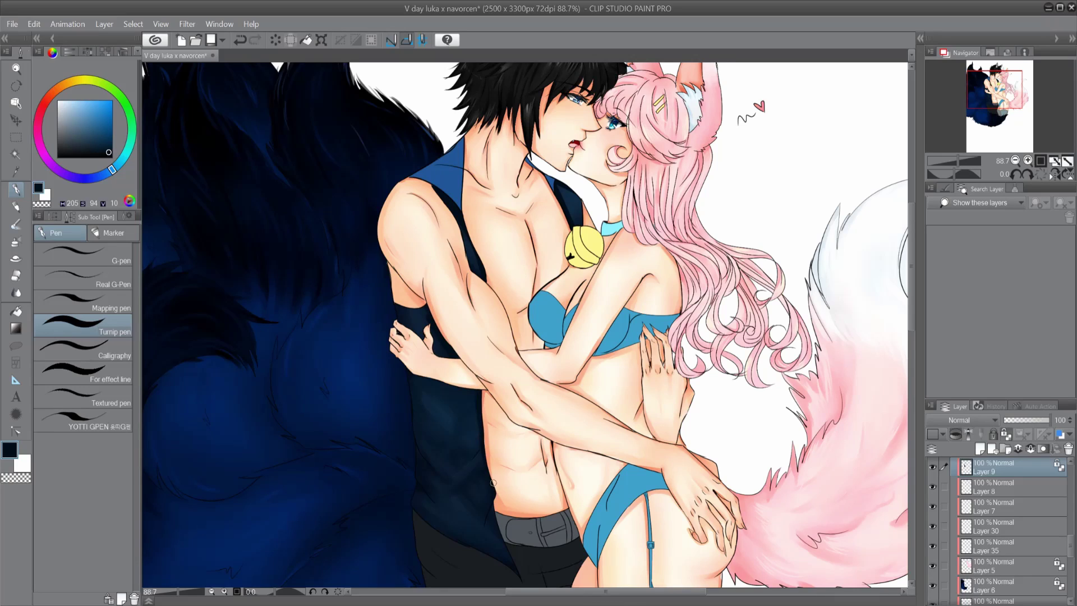
scroll(507, 571, down, 2)
key(j)
Paint light blue highlights on the man's collar on Layer 10 with the Turnip pen
scroll(506, 392, up, 3)
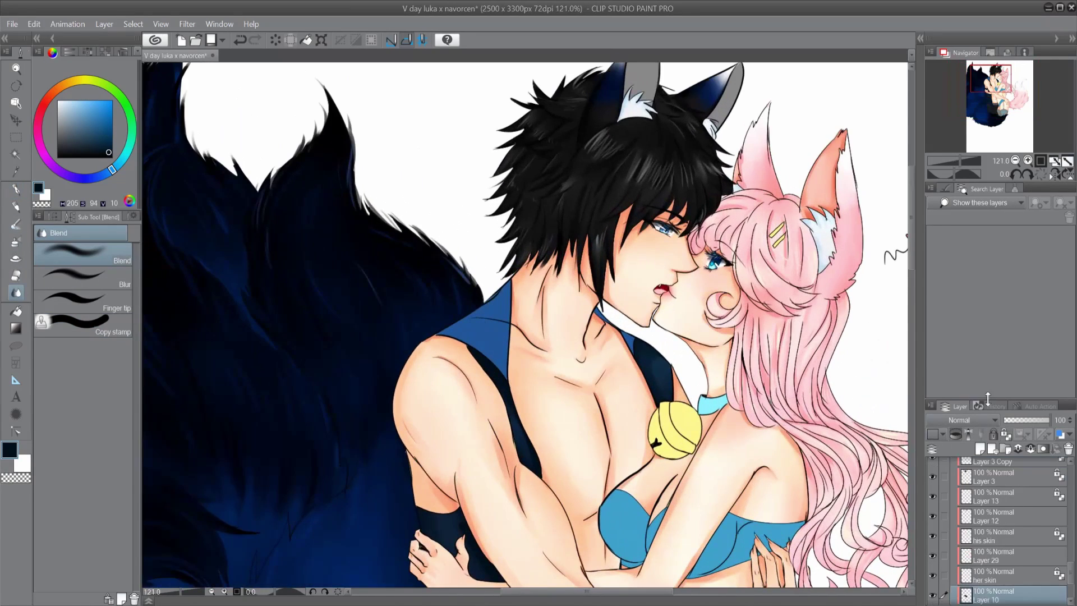
click(98, 178)
key(p)
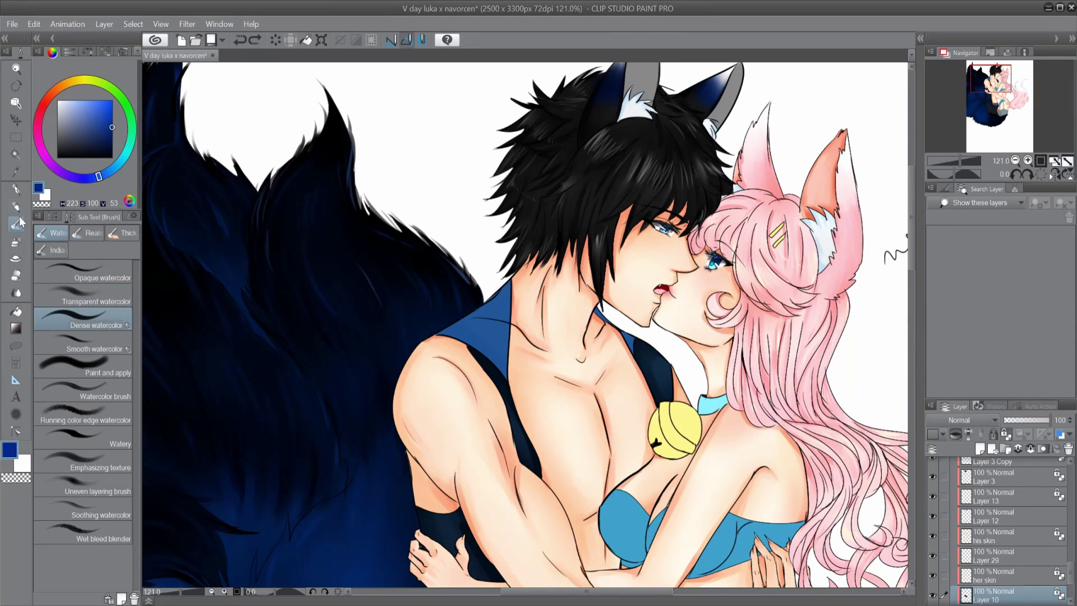
scroll(481, 309, down, 2)
alt+click(479, 332)
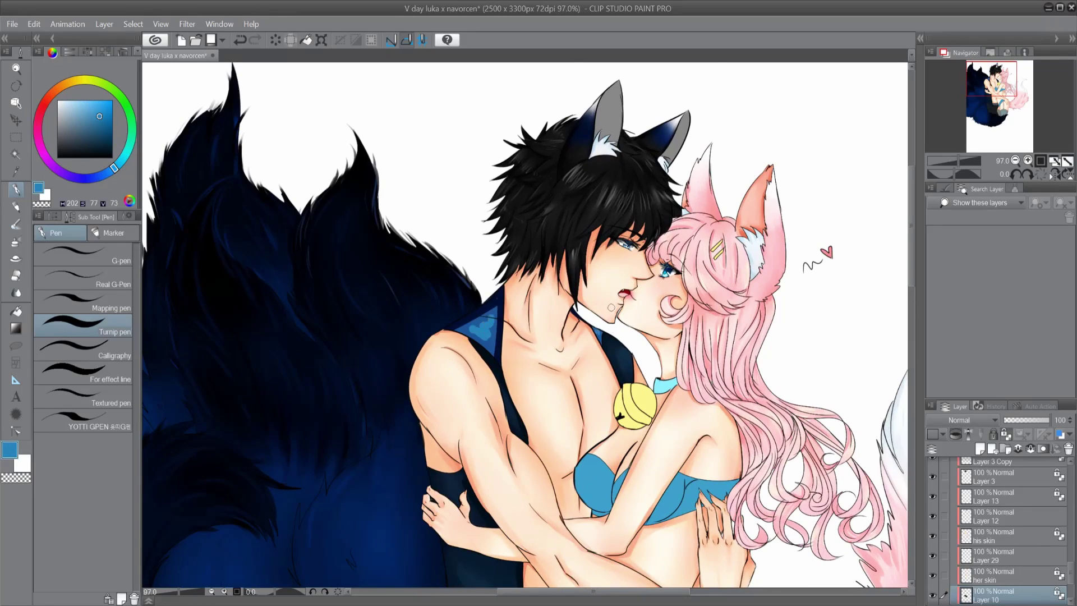
scroll(479, 331, up, 1)
Blend the collar highlights and airbrush dark navy shading over the collar with the Soft airbrush
click(27, 275)
click(27, 289)
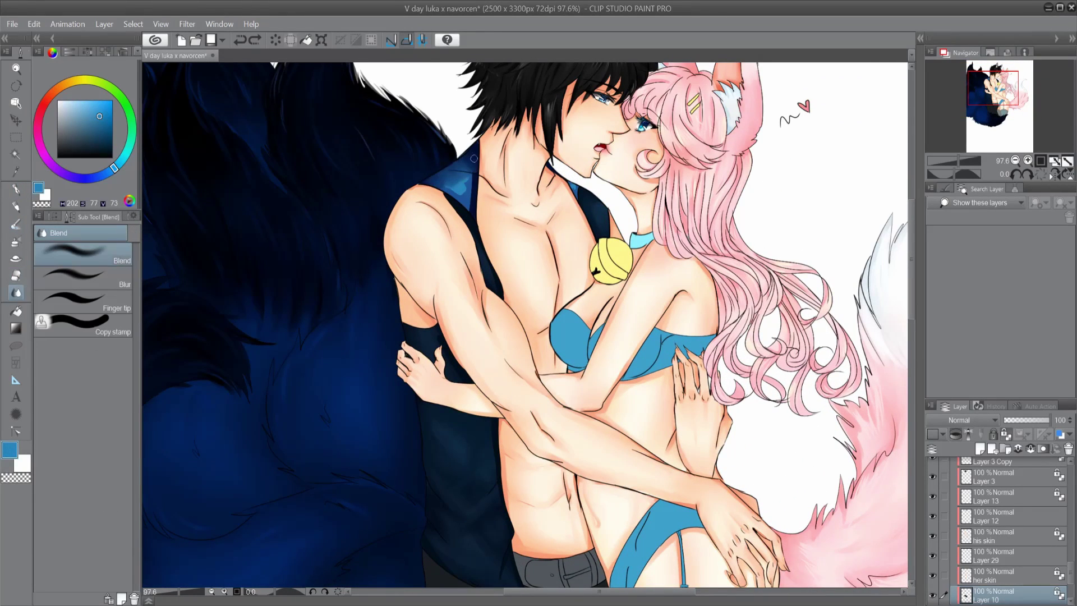
scroll(461, 198, down, 2)
scroll(461, 198, up, 1)
key(b)
alt+click(252, 240)
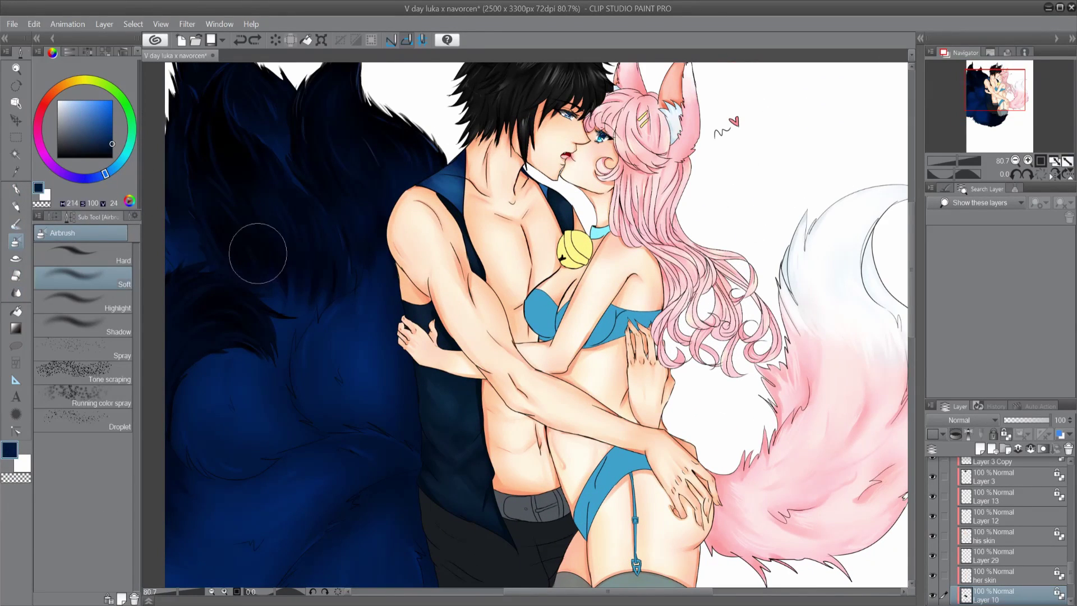
Blend the light blue highlights on the woman's blue top and briefs on Layer 16
scroll(547, 218, down, 2)
scroll(477, 191, up, 2)
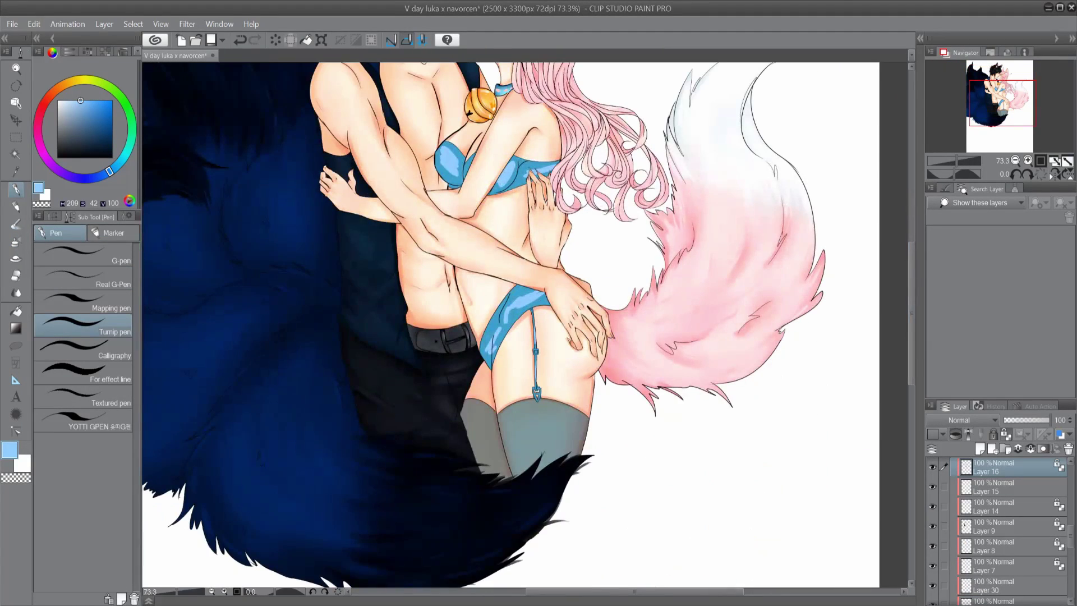
scroll(233, 309, up, 3)
key(j)
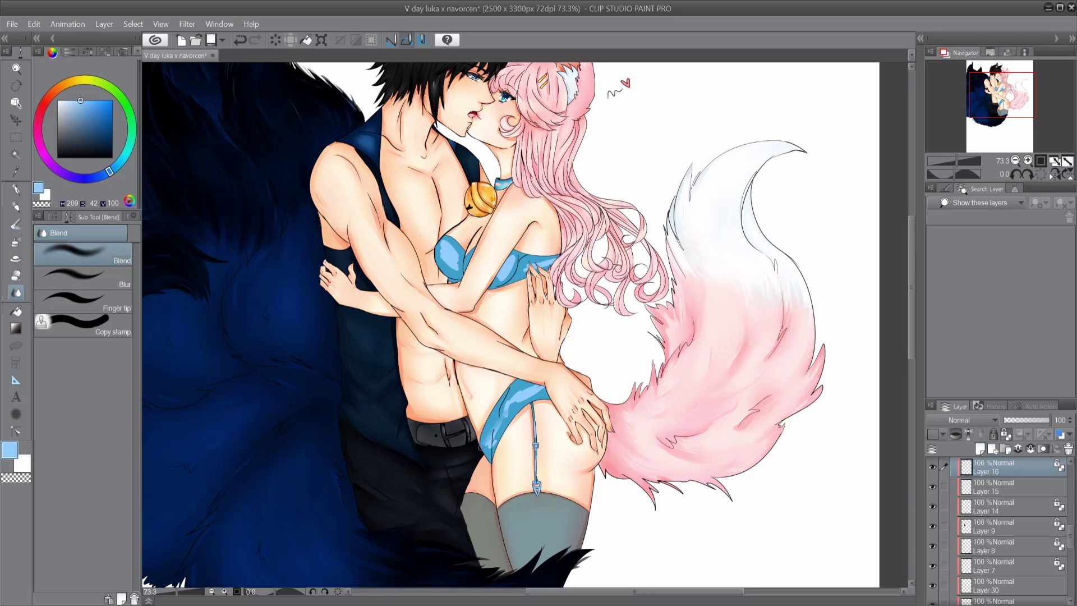
drag(480, 447, 540, 401)
scroll(419, 143, up, 3)
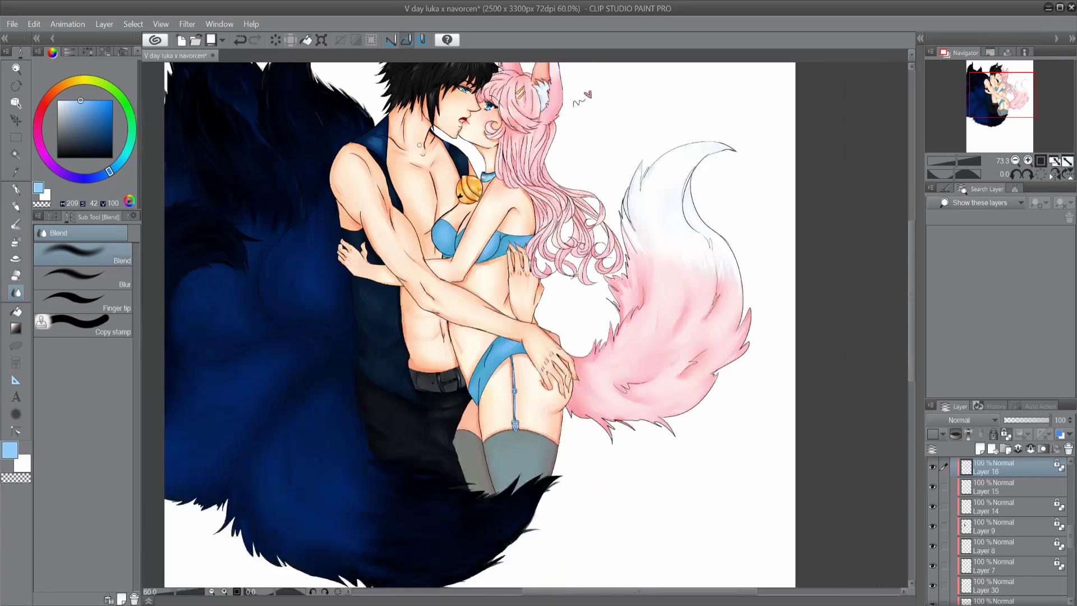
Airbrush deeper blue shading onto the woman's top and briefs on Layer 16 and smooth it with the Blur tool
click(16, 242)
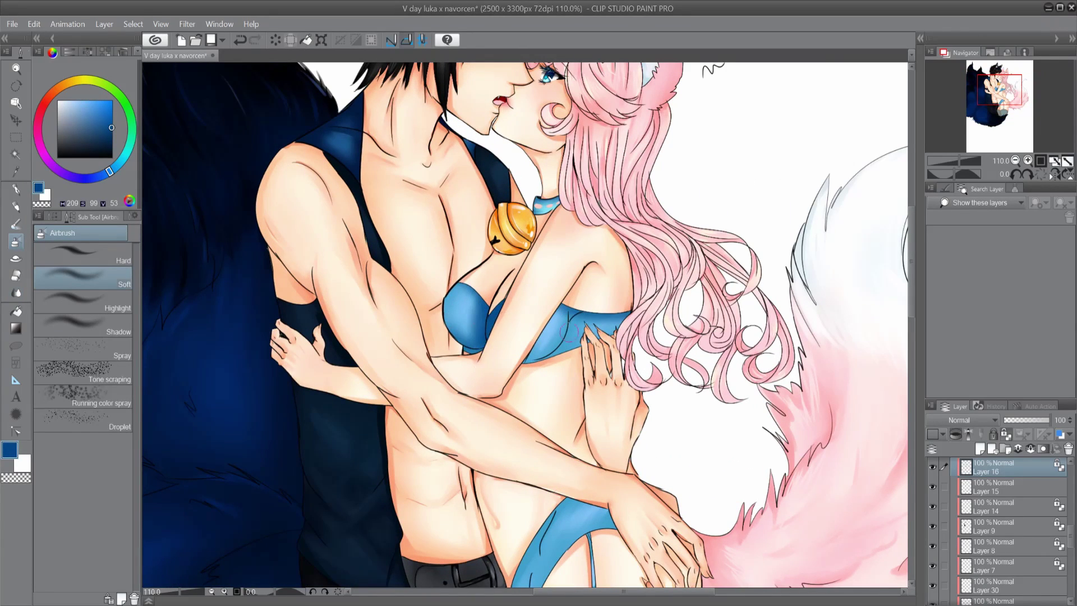
scroll(505, 320, down, 3)
scroll(561, 324, down, 3)
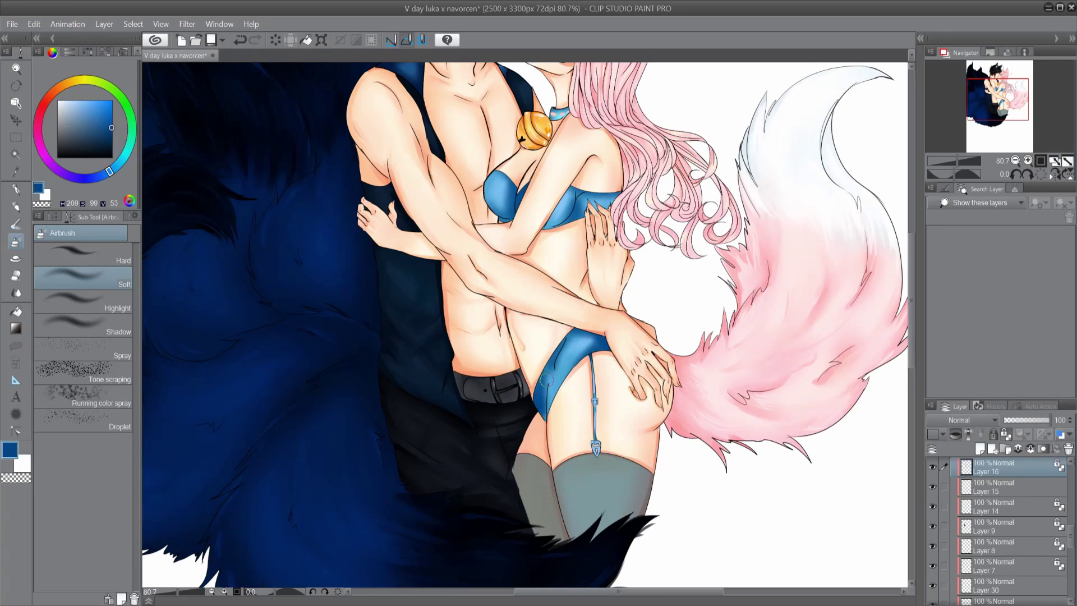
key(j)
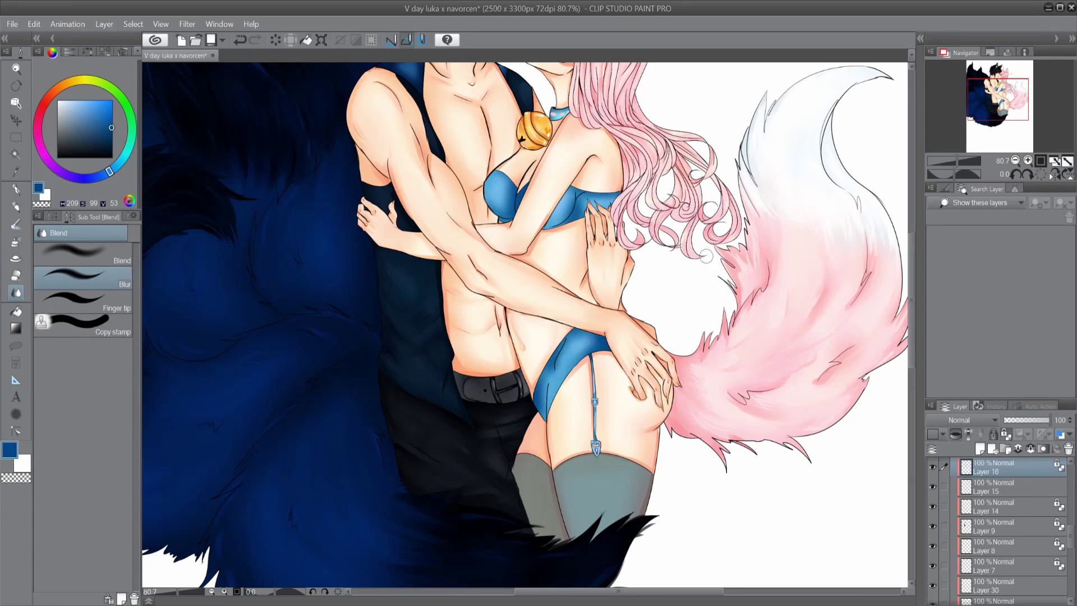
scroll(609, 426, down, 2)
scroll(498, 271, up, 5)
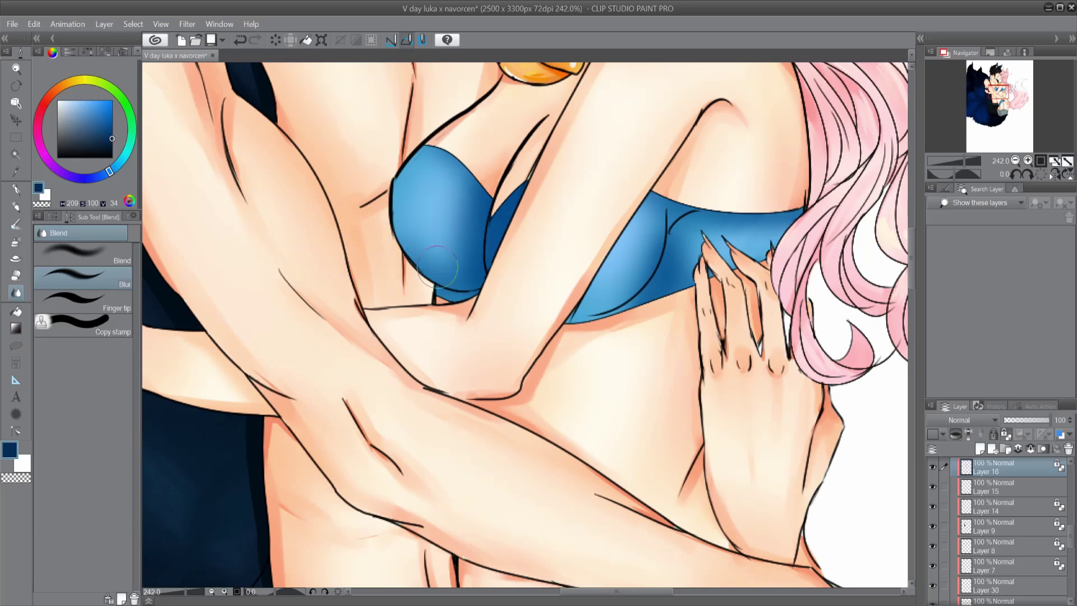
Paint dark blue shadows along the edges and folds of the woman's top with the Dense watercolor brush
key(b)
mouse_move(568, 323)
mouse_down()
mouse_move(693, 269)
mouse_move(704, 238)
mouse_up()
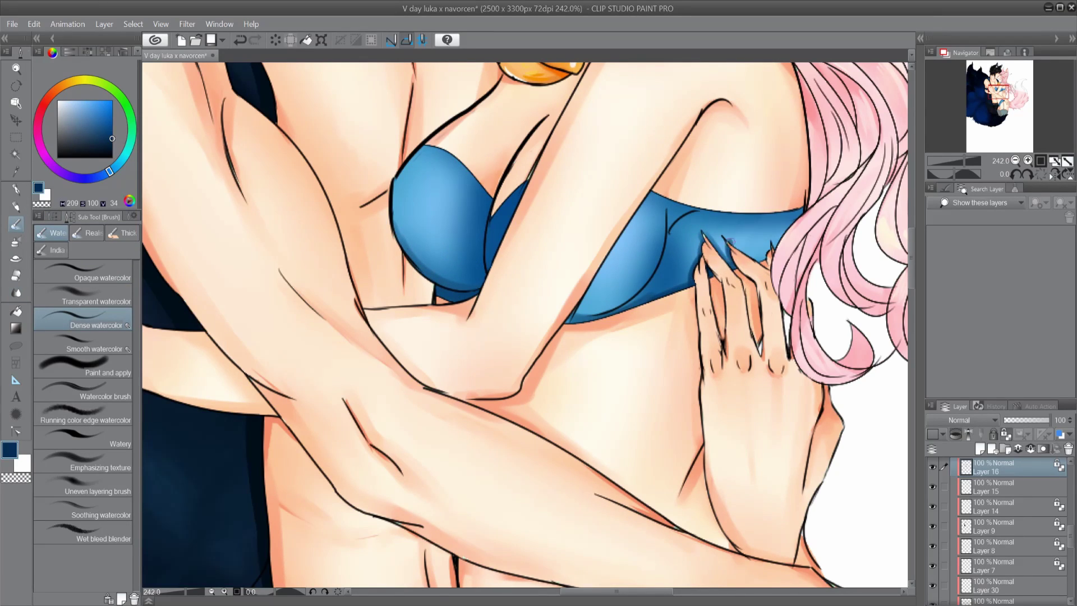
key(ctrl+z)
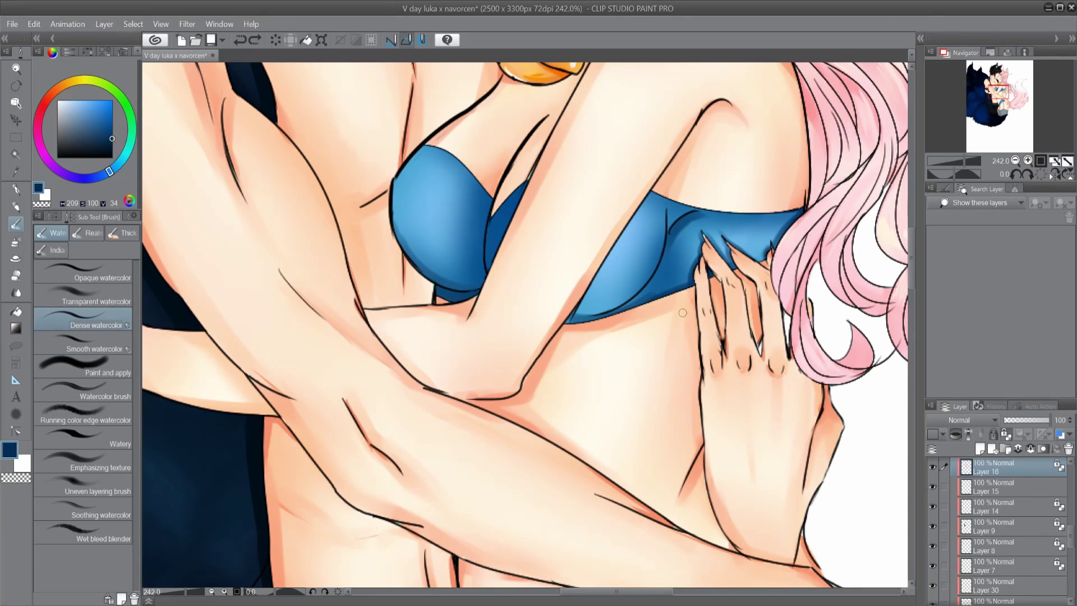
mouse_move(403, 160)
mouse_down()
mouse_move(396, 236)
mouse_move(415, 270)
mouse_move(431, 185)
mouse_move(460, 194)
mouse_up()
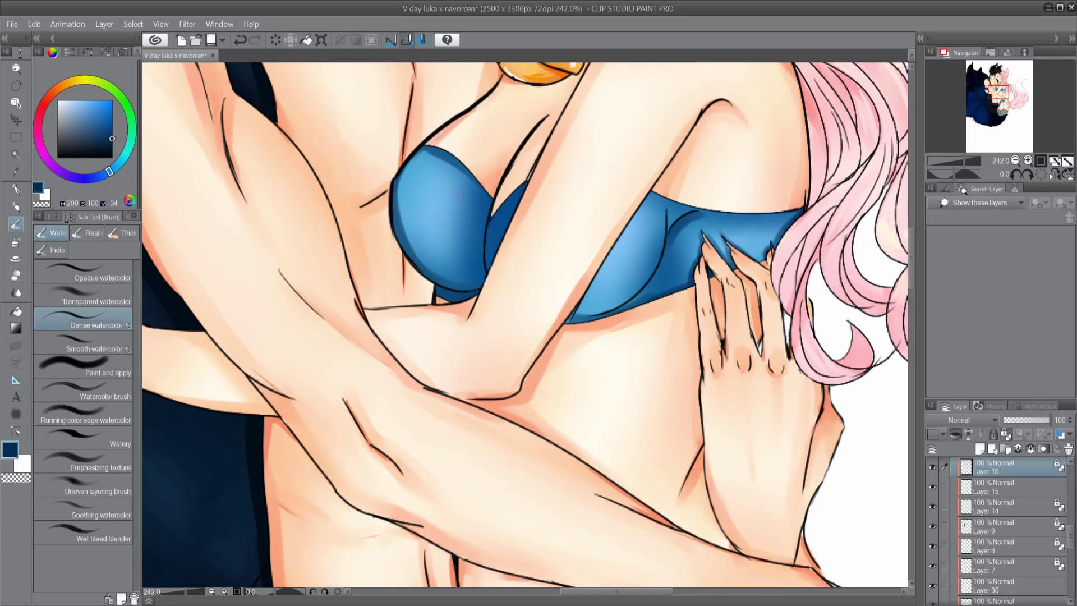
key(ctrl+z)
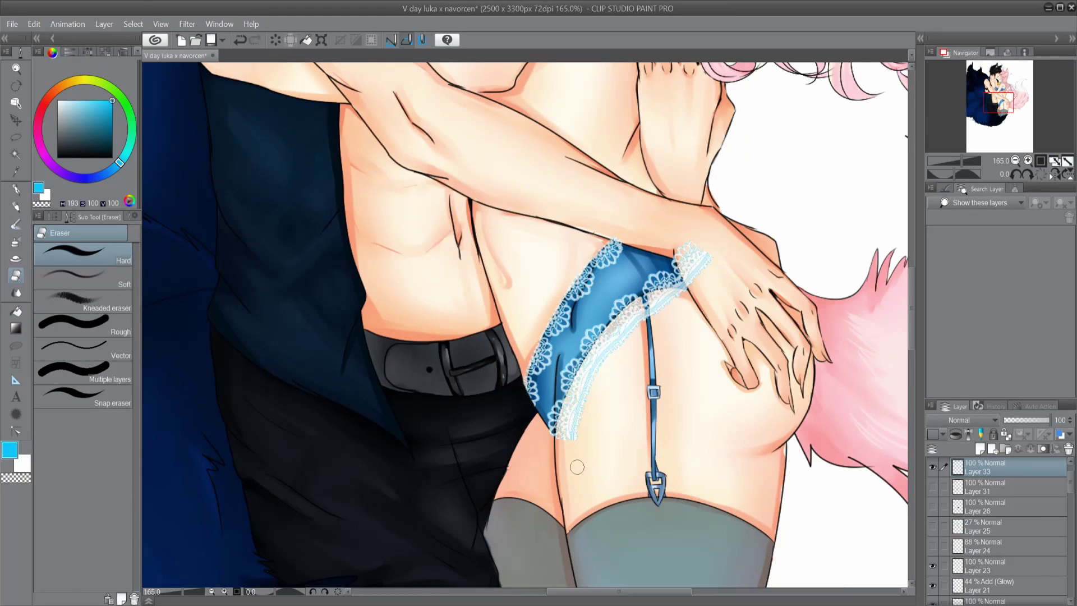
Erase the lace overhanging the woman's briefs on Layer 33 with the Hard eraser, lock the layer's transparent pixels and clear the selection
mouse_move(576, 466)
mouse_down()
mouse_move(584, 372)
mouse_move(634, 309)
mouse_move(704, 279)
mouse_move(630, 236)
mouse_up()
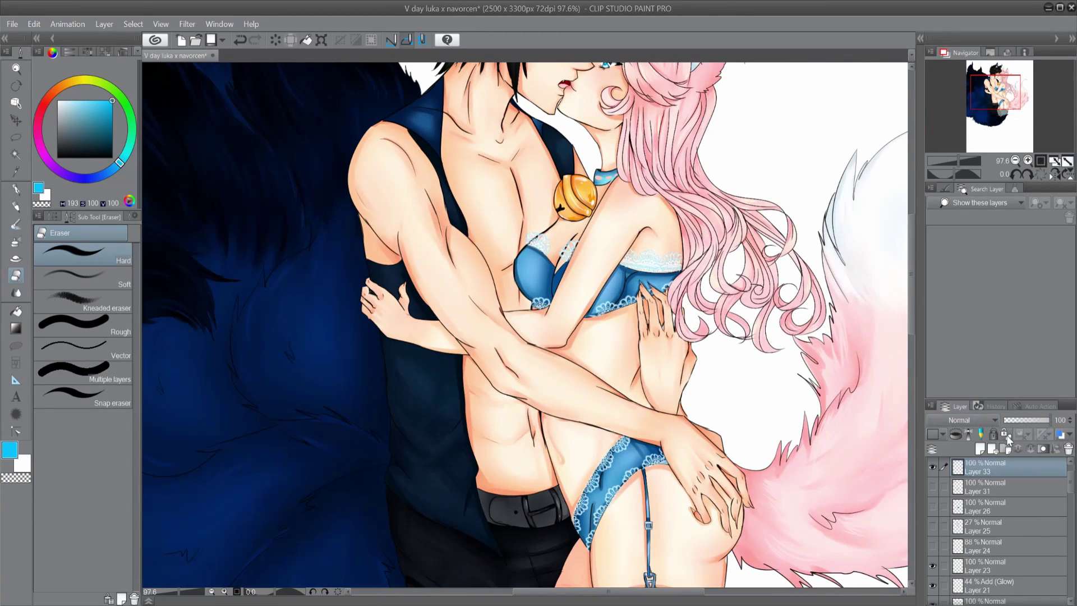
click(1007, 436)
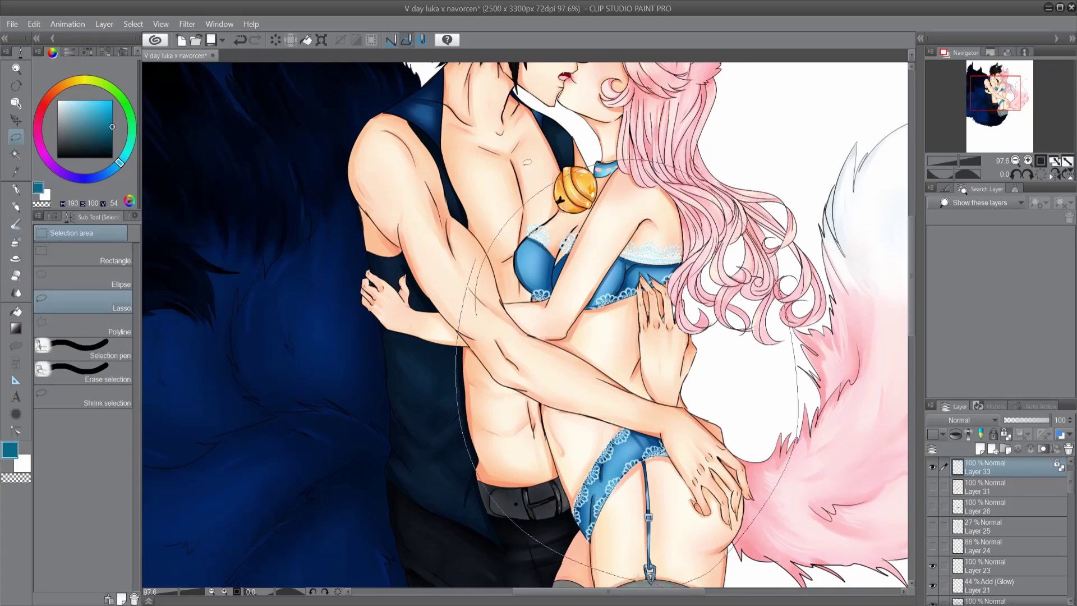
key(ctrl+d)
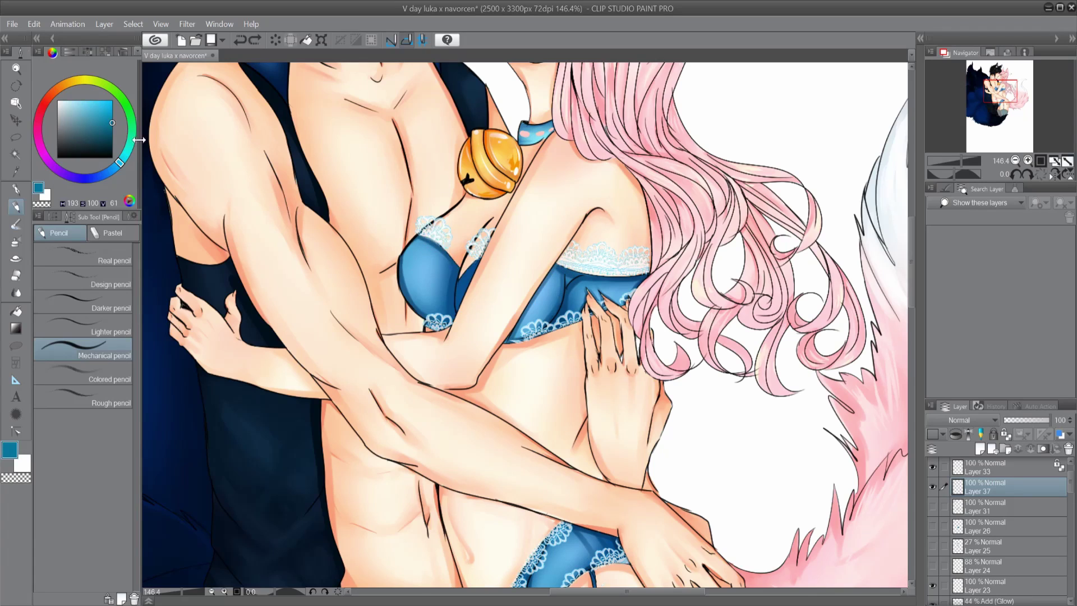
Draw light blue accents along the woman's lace trim on Layer 37 with the Mechanical pencil
scroll(914, 296, down, 3)
scroll(915, 296, down, 1)
mouse_move(563, 262)
mouse_down()
mouse_move(493, 387)
mouse_move(508, 432)
mouse_up()
drag(588, 319, 629, 313)
scroll(920, 287, up, 8)
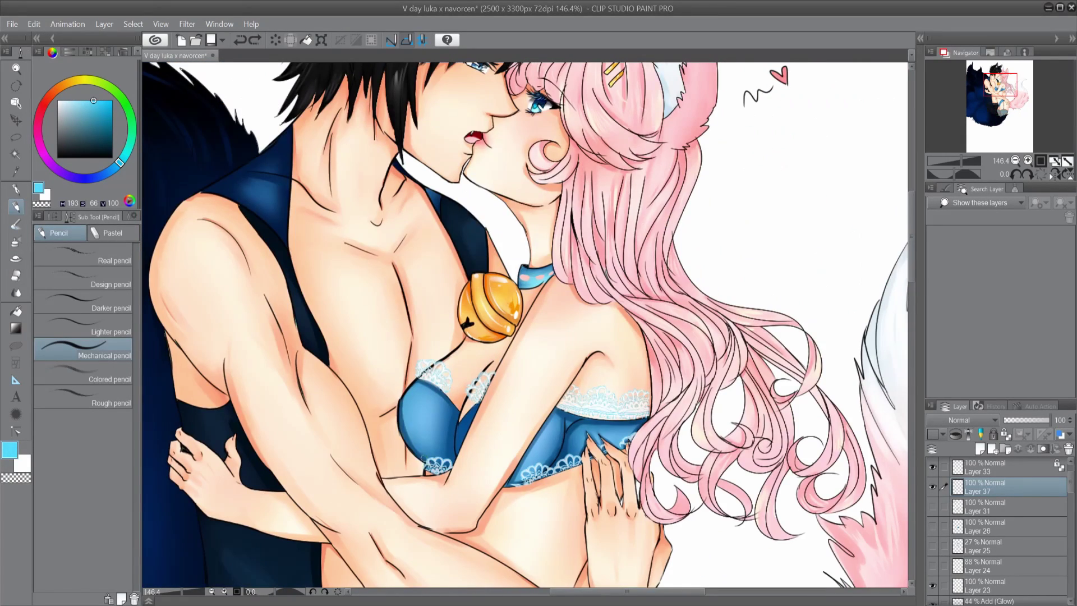
key(ctrl+0)
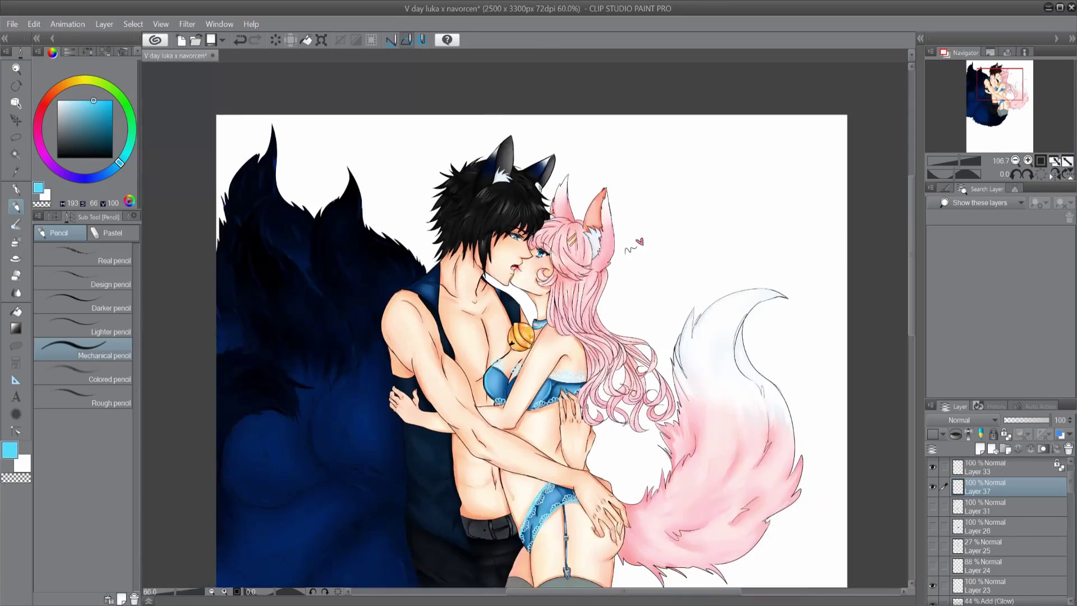
Try to copy a lassoed strip of the briefs' lace from Layer 33 and rotate it into place across the woman's top
scroll(483, 336, up, 3)
scroll(482, 337, down, 1)
key(m)
drag(404, 314, 407, 311)
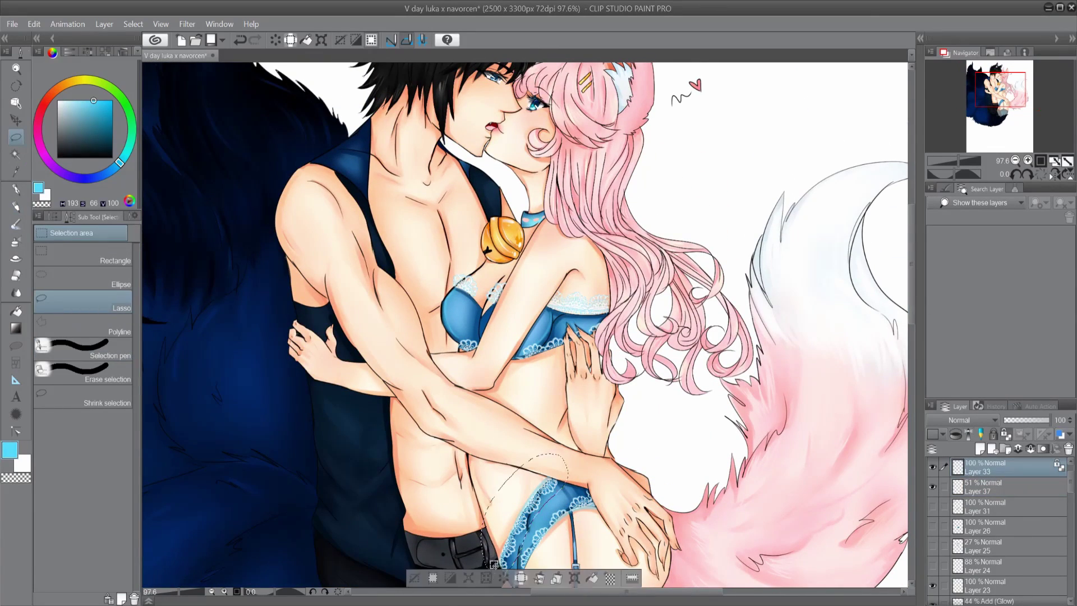
key(ctrl+c)
key(ctrl+v)
key(ctrl+t)
drag(594, 364, 586, 392)
drag(519, 317, 533, 322)
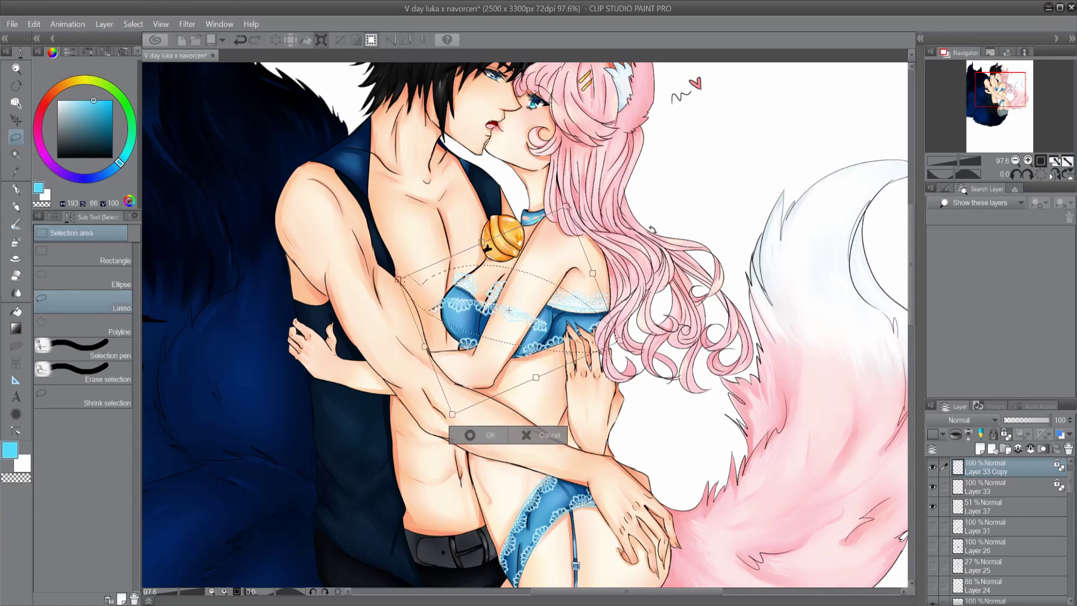
key(Return)
key(e)
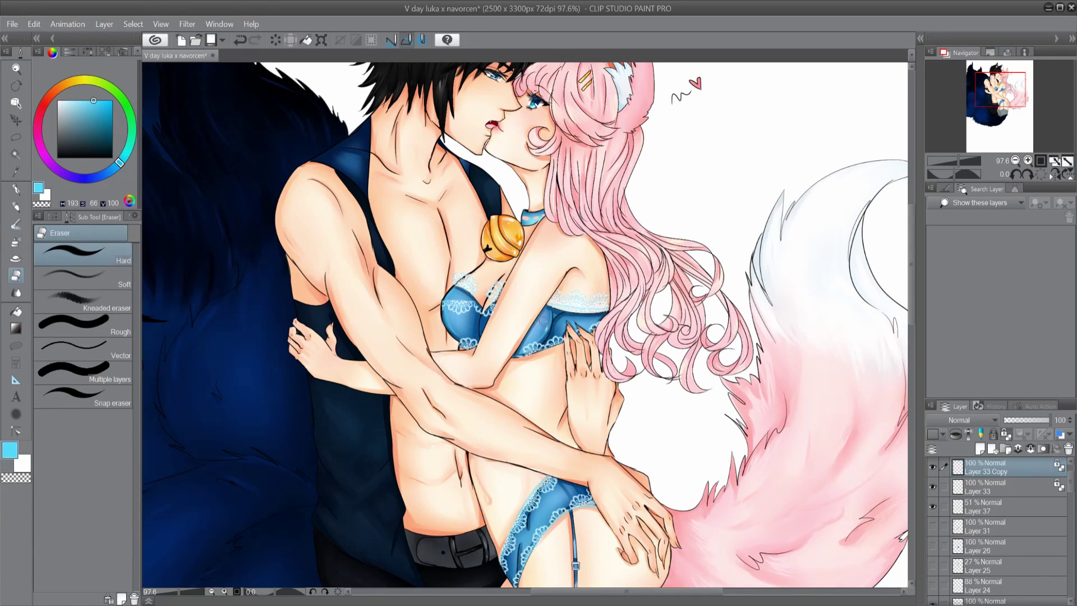
Draw pale scalloped trim below the lace on the woman's top with the Dense watercolor brush on a new layer
alt+click(435, 299)
scroll(415, 305, up, 3)
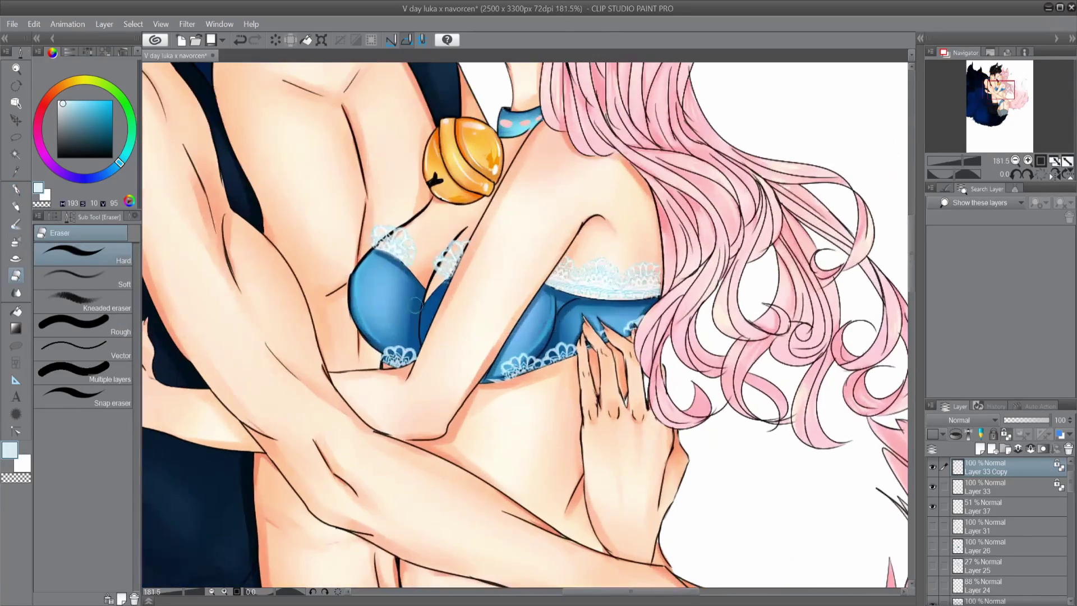
key(b)
key(ctrl+shift+n)
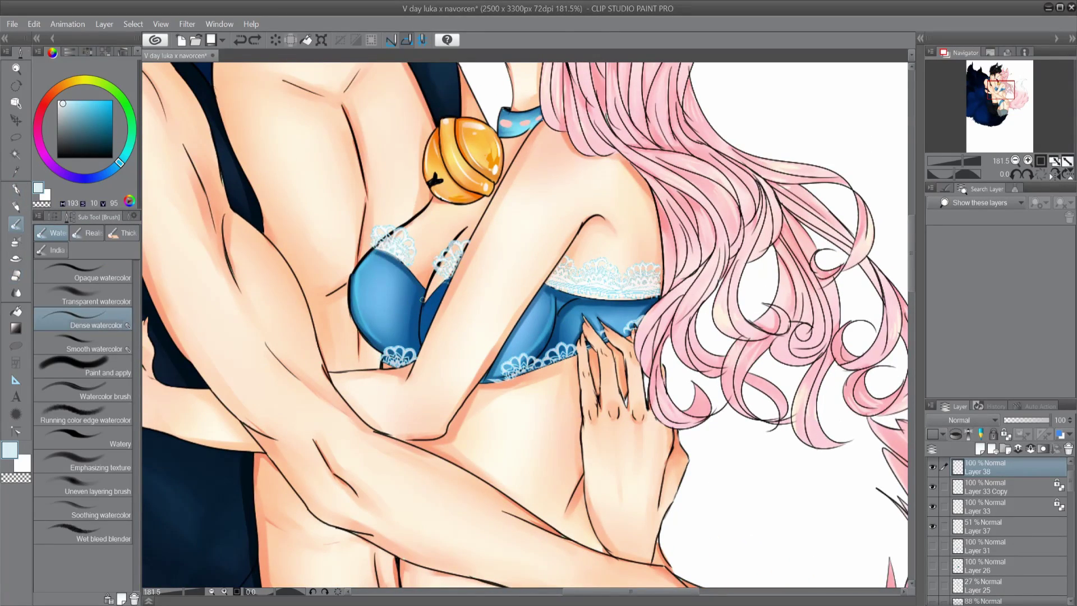
drag(368, 249, 411, 274)
scroll(509, 326, down, 3)
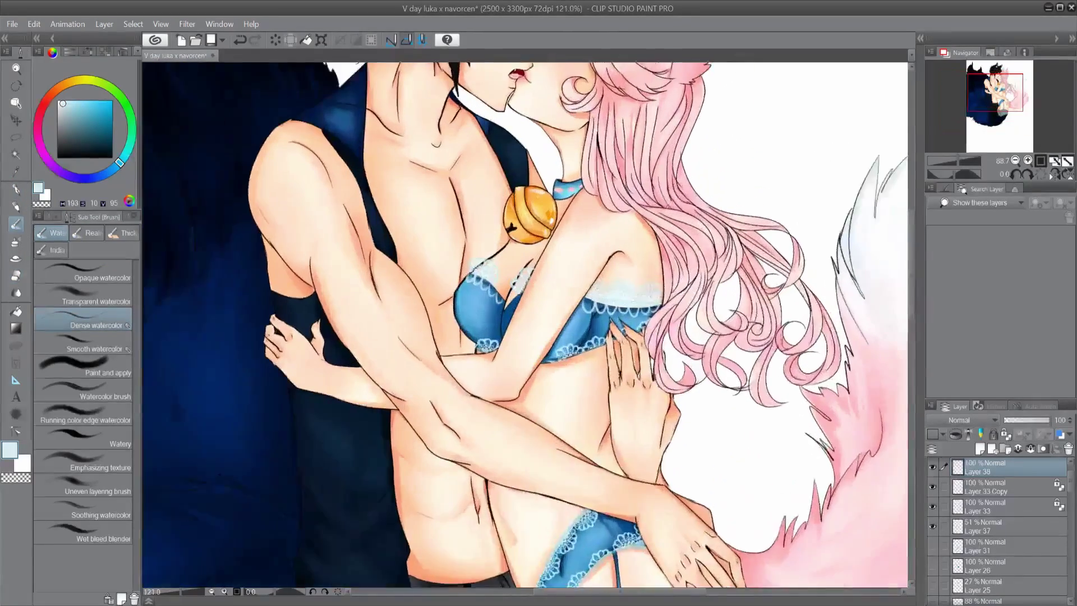
scroll(564, 424, up, 2)
scroll(563, 425, up, 5)
Draw thin diagonal dark blue lines across the woman's top and briefs on Layer 38 with the Dense watercolor brush
alt+click(443, 337)
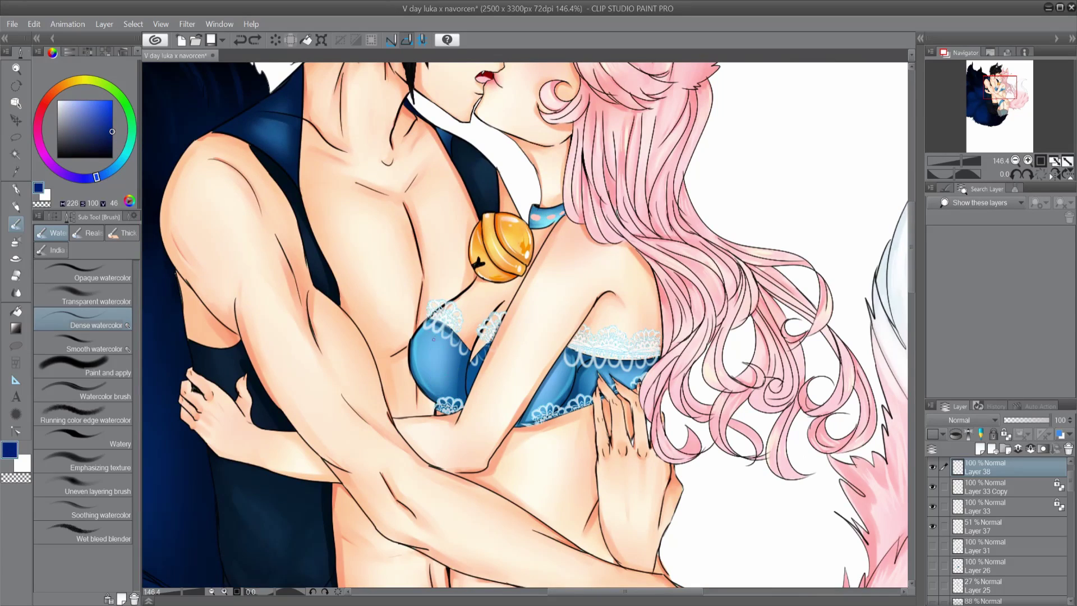
scroll(587, 382, down, 3)
scroll(588, 382, up, 2)
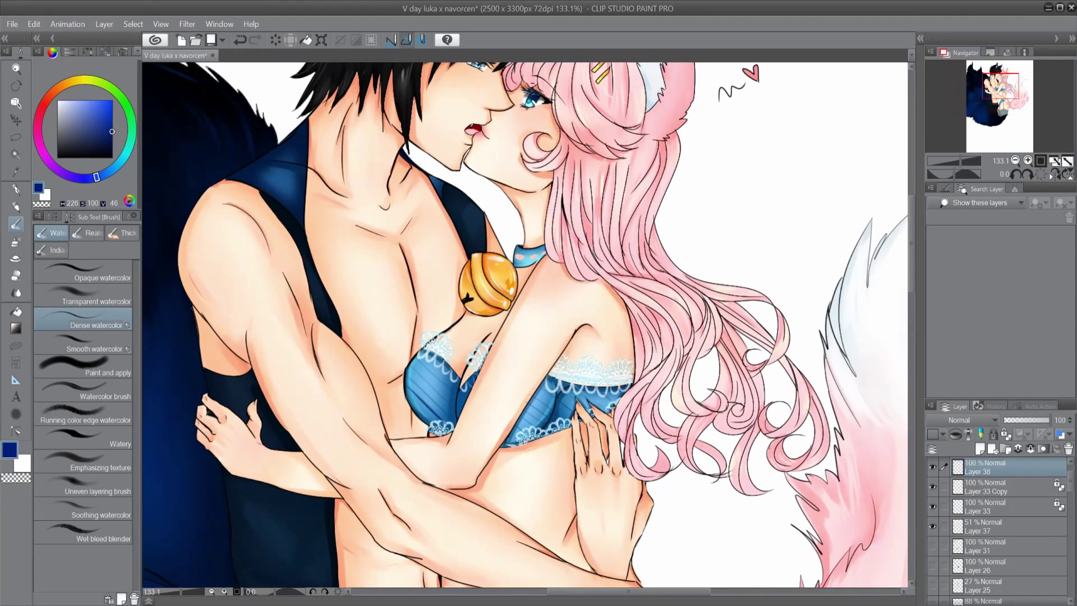
key(ctrl+z)
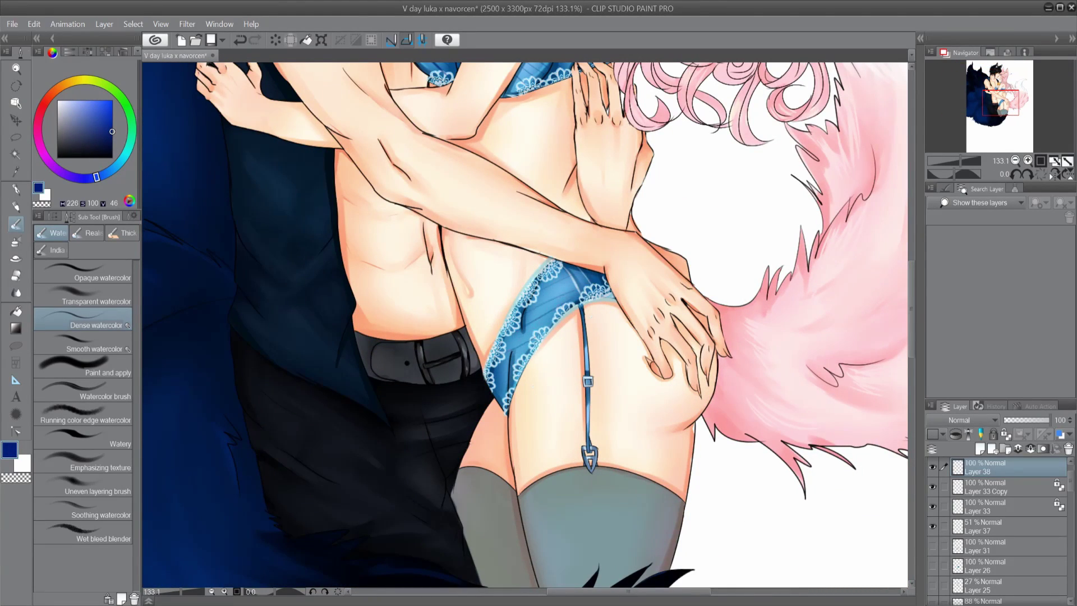
scroll(375, 164, down, 3)
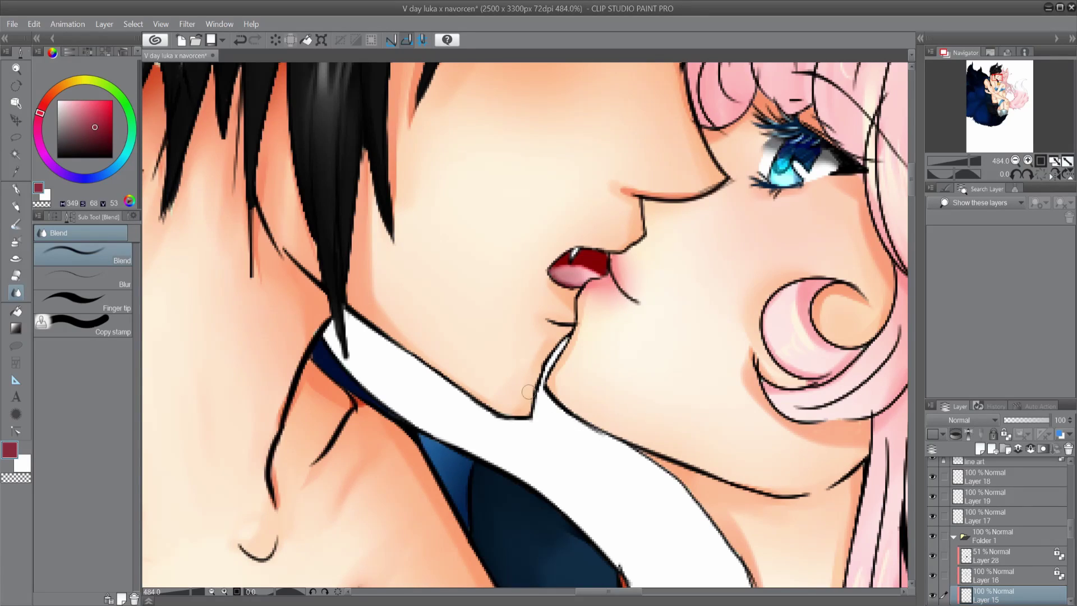
Soften the pink shading around the couple's lips on Layer 15 with the Soft airbrush and the Blur tool
scroll(593, 274, down, 5)
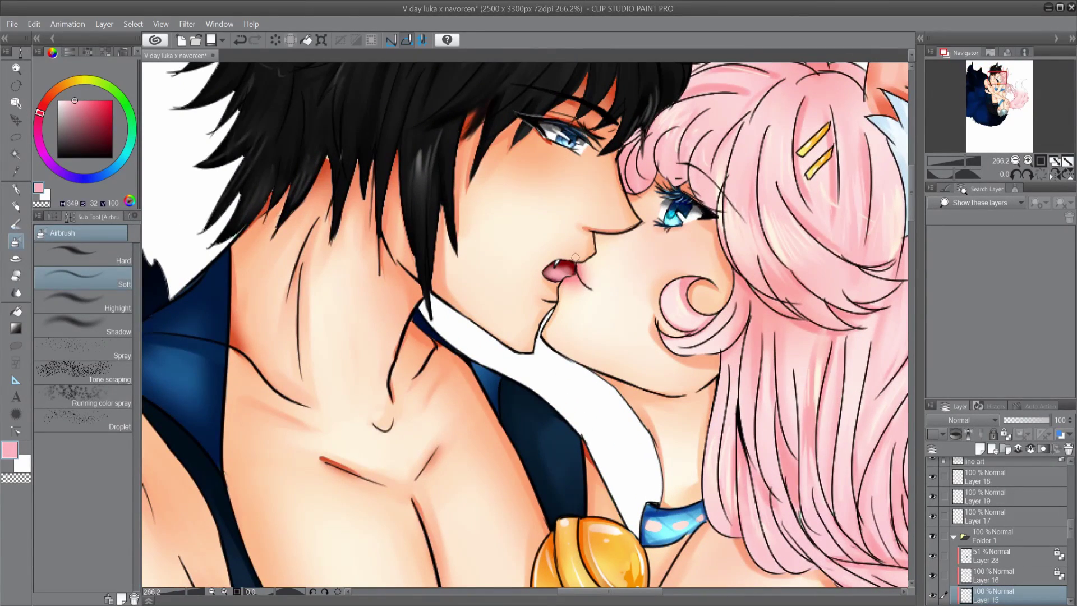
key(j)
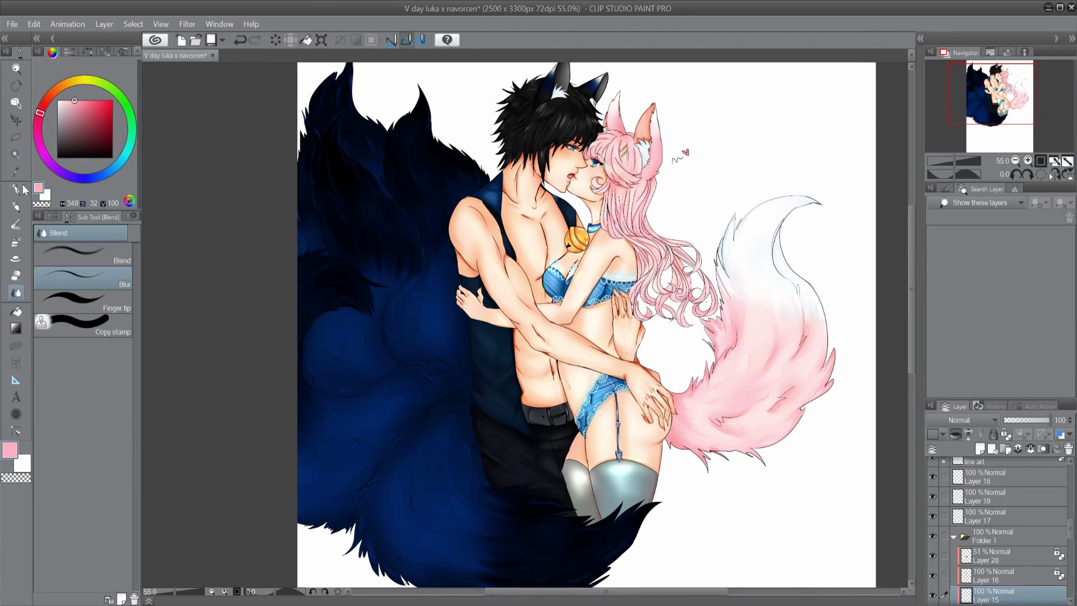
Duplicate Layer 4 and place the copy outside the folder, directly above the Paper layer
click(16, 137)
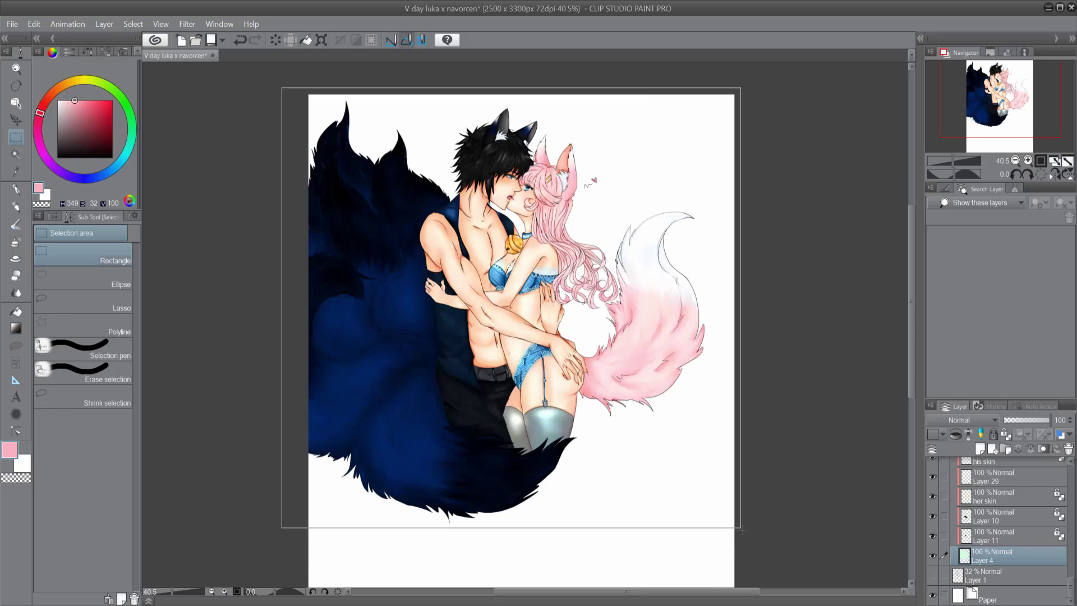
click(1018, 470)
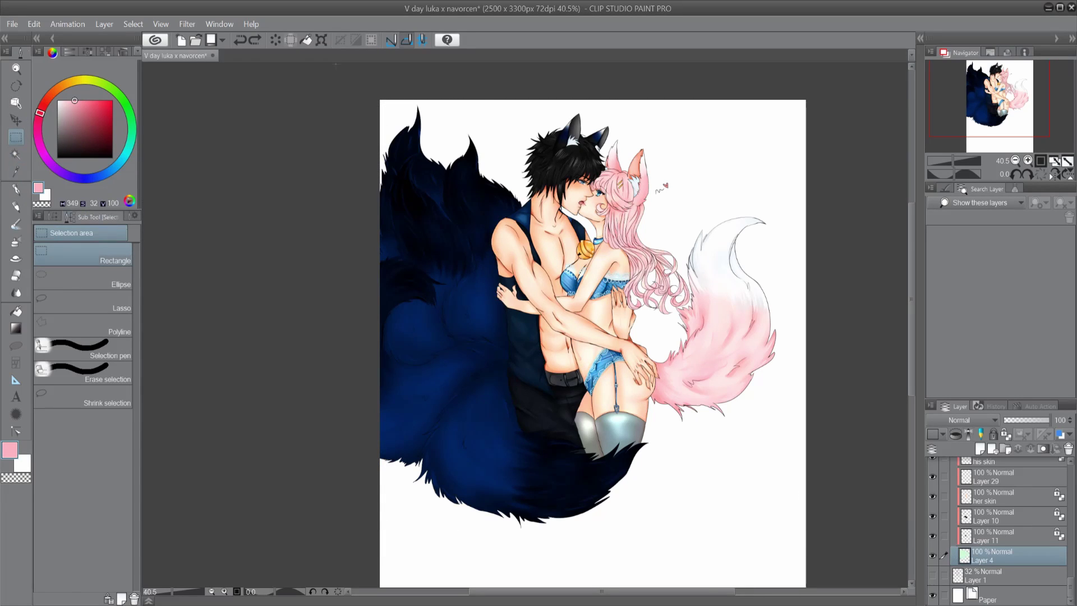
key(ctrl+a)
key(ctrl+c)
key(ctrl+v)
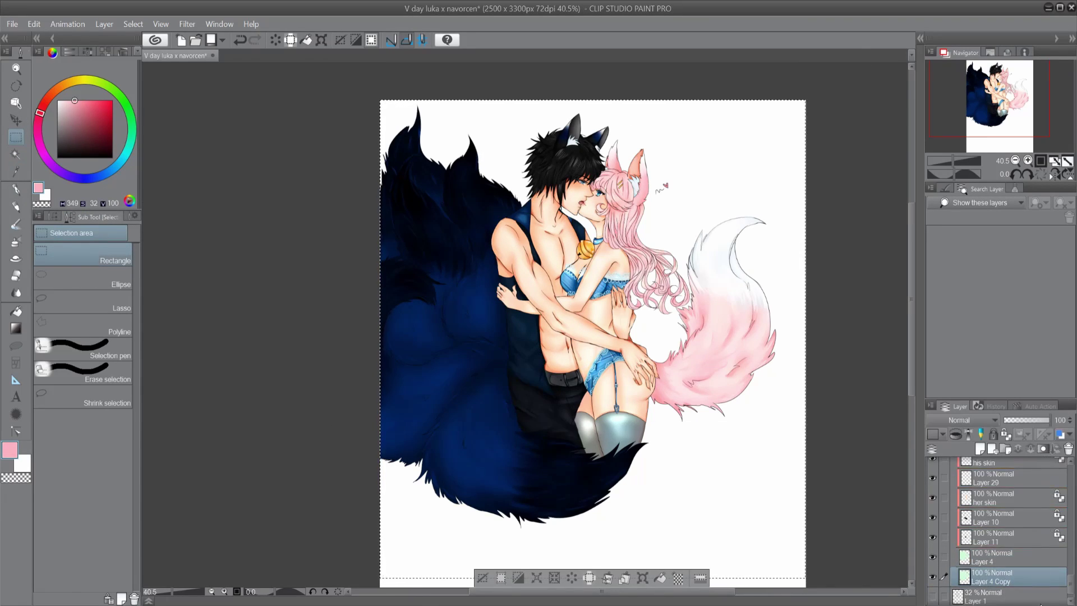
drag(1004, 577, 1004, 601)
key(ctrl+d)
Select the couple's silhouette with Auto select using Layer 4 as the editing layer
key(w)
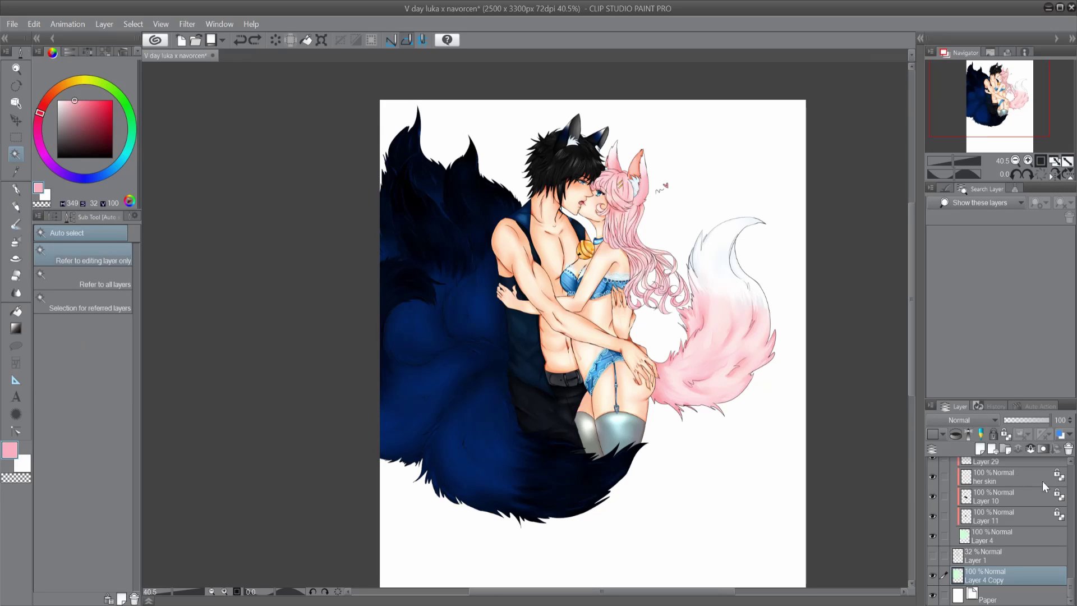
scroll(1045, 485, up, 5)
click(1004, 485)
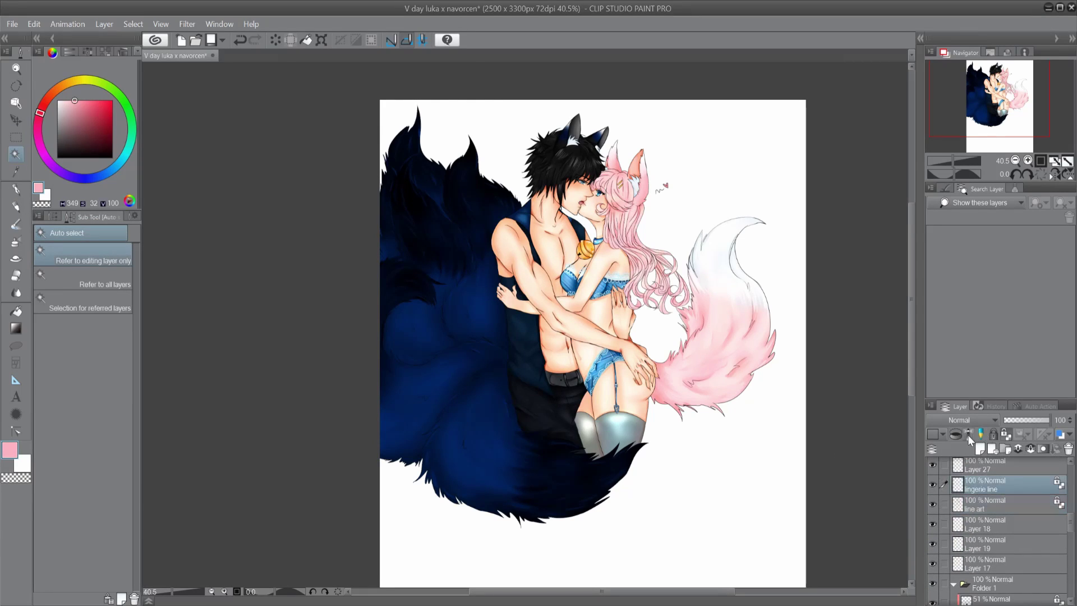
ctrl+shift+click(507, 421)
click(507, 422)
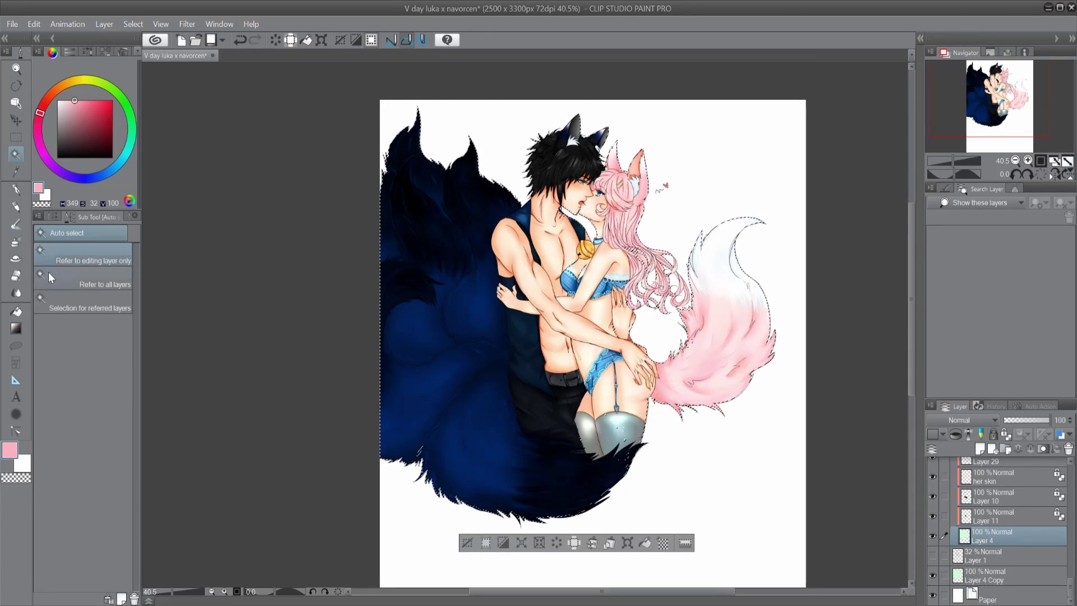
Check the Auto select settings and touch up the selection near the woman's stockings with the Selection pen
click(131, 217)
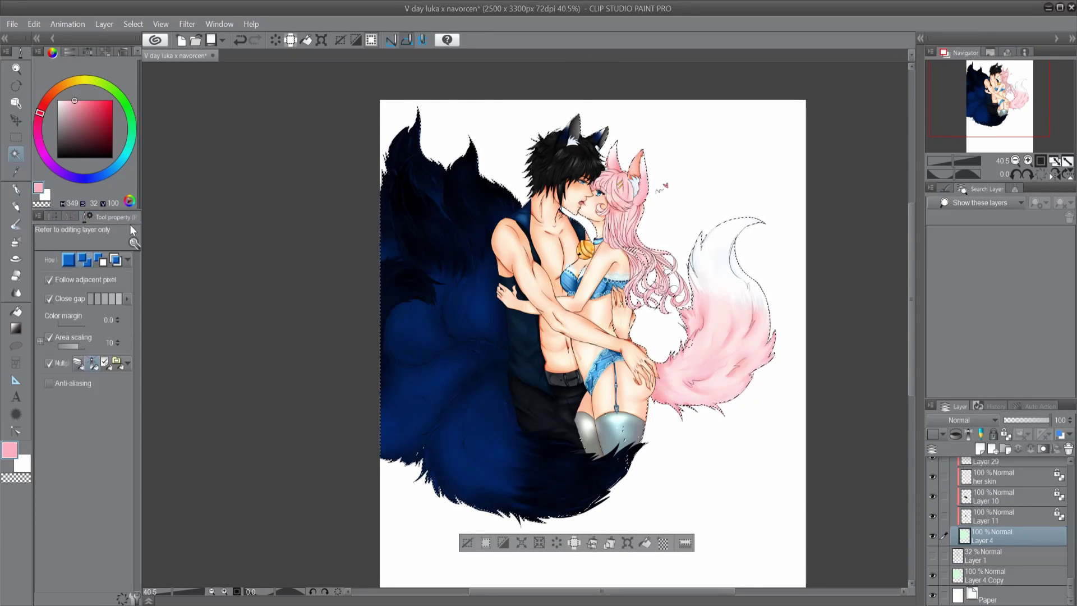
click(72, 217)
key(m)
click(126, 342)
mouse_move(626, 443)
mouse_down()
mouse_move(628, 476)
mouse_move(604, 461)
mouse_up()
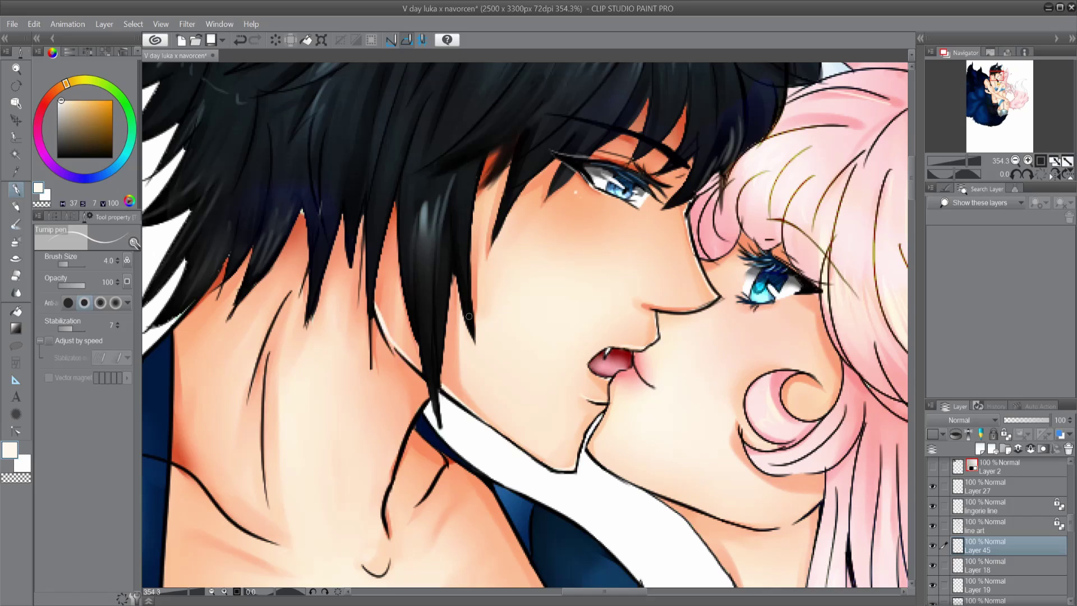
Draw thin pale cream highlights along the man's face, neck and collarbone lines on Layer 45 with the Turnip pen at size 4
drag(375, 291, 400, 350)
drag(458, 273, 450, 359)
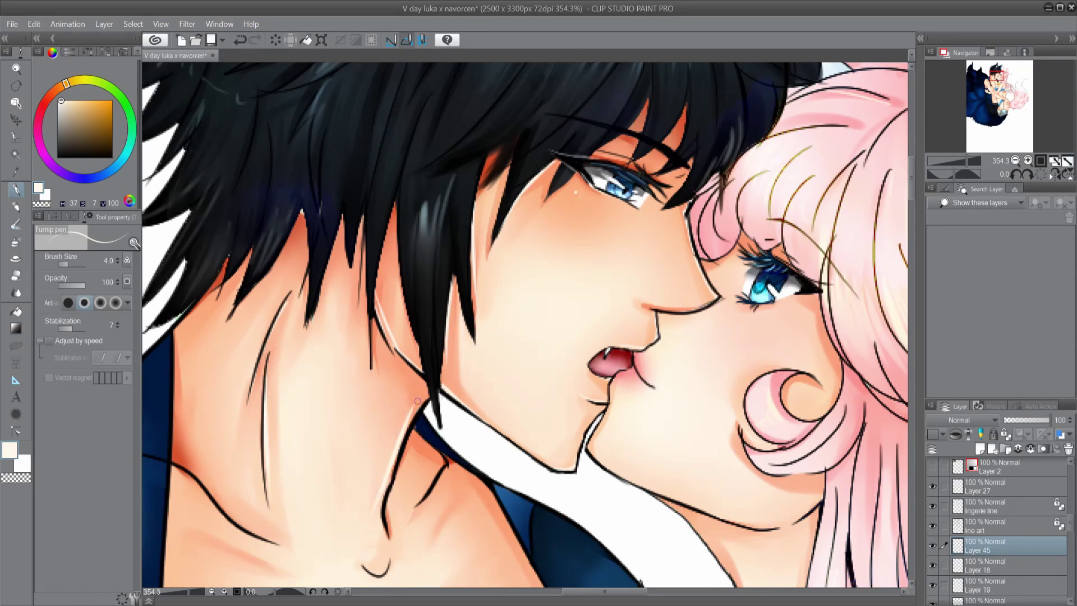
drag(275, 477, 324, 373)
drag(479, 287, 449, 356)
drag(224, 224, 221, 314)
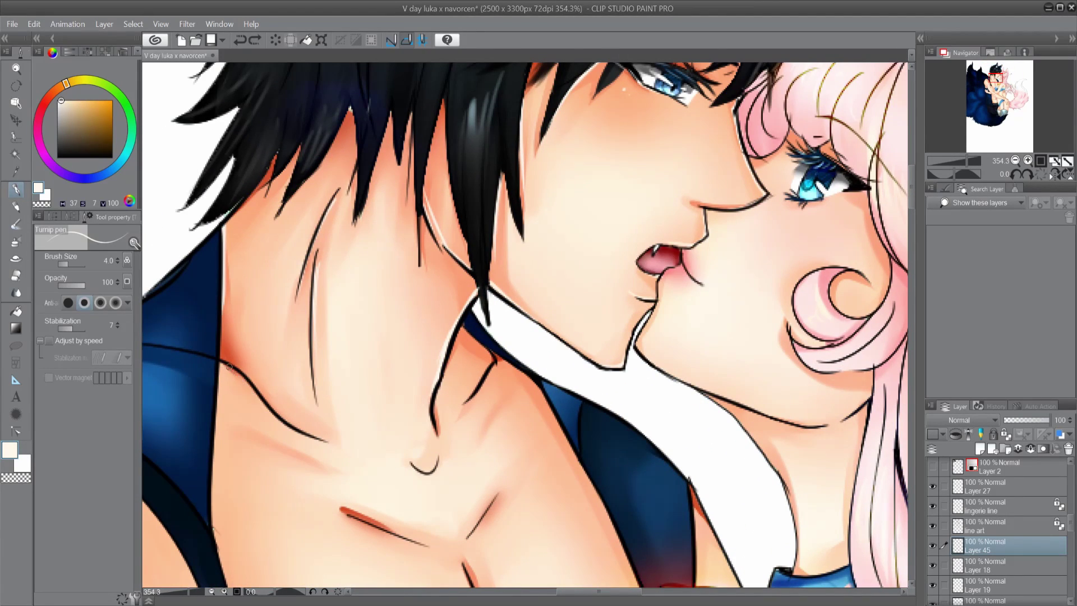
drag(227, 365, 316, 430)
scroll(515, 363, down, 6)
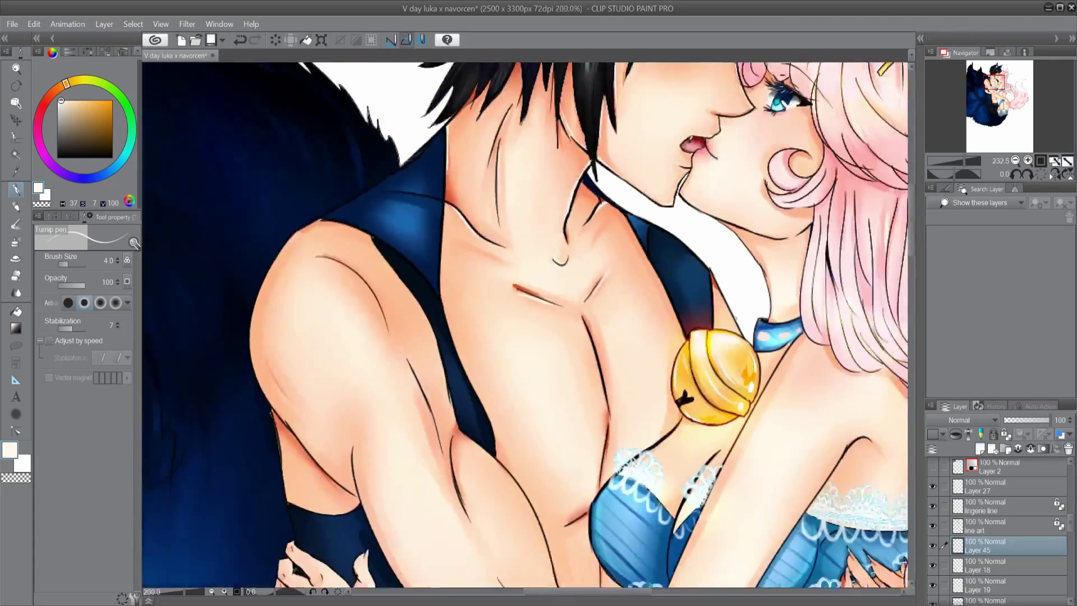
Add thin pale cream highlights along the outlines of the man's shoulder and upper arm on Layer 45
scroll(266, 240, up, 4)
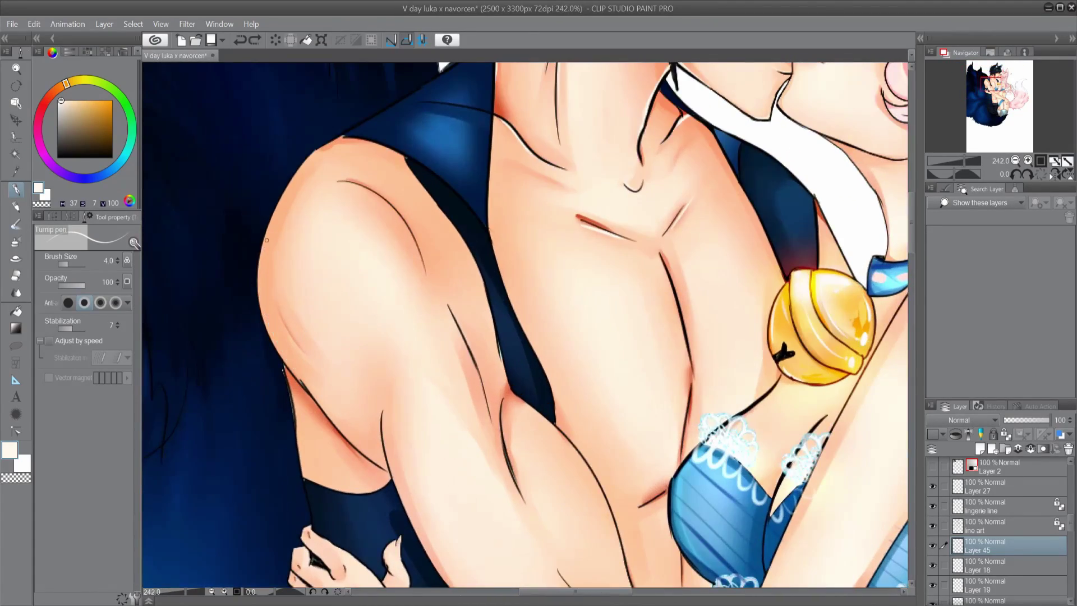
mouse_move(267, 240)
mouse_down()
mouse_move(279, 356)
mouse_move(315, 396)
mouse_up()
drag(399, 205, 480, 368)
scroll(477, 359, down, 3)
mouse_move(517, 173)
mouse_down()
mouse_move(612, 308)
mouse_move(634, 371)
mouse_up()
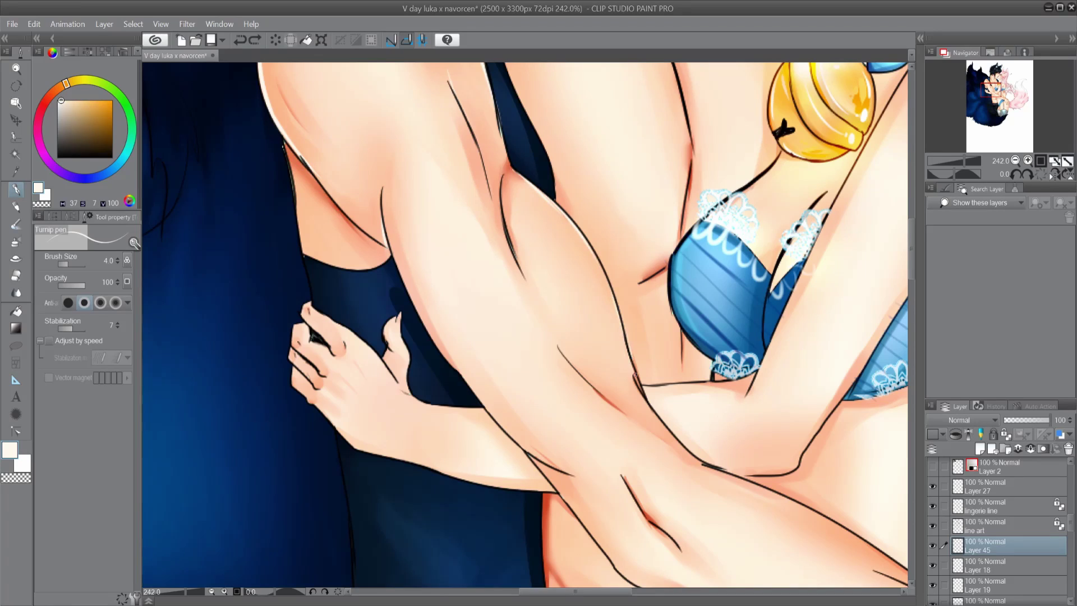
Draw pale cream highlights along the man's forearm edges and abdominal lines on Layer 45
scroll(593, 286, down, 5)
scroll(511, 313, up, 3)
key(ctrl+z)
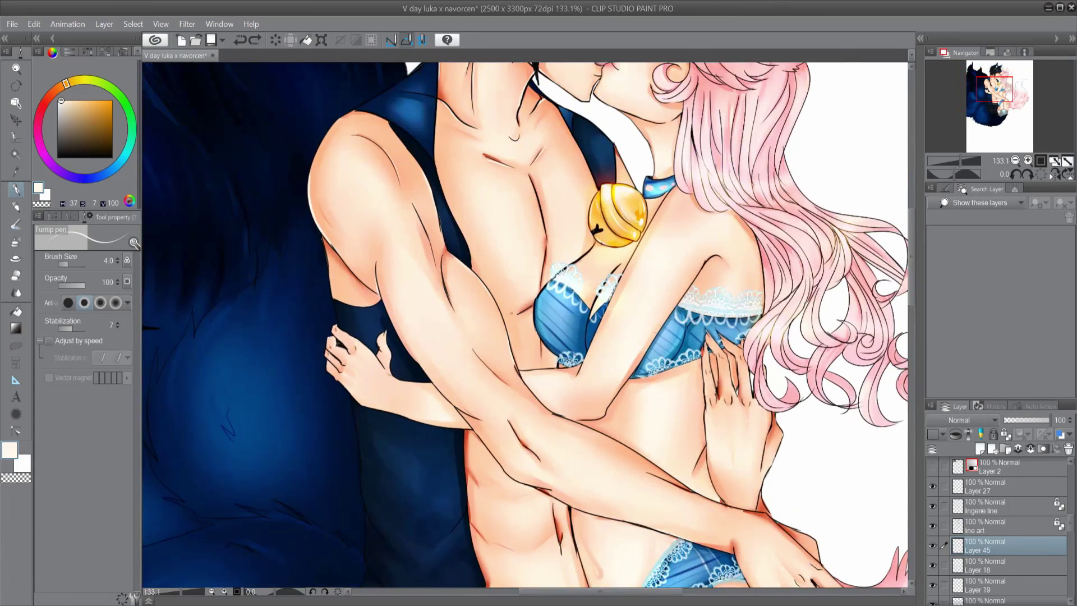
scroll(915, 271, down, 3)
drag(476, 327, 489, 343)
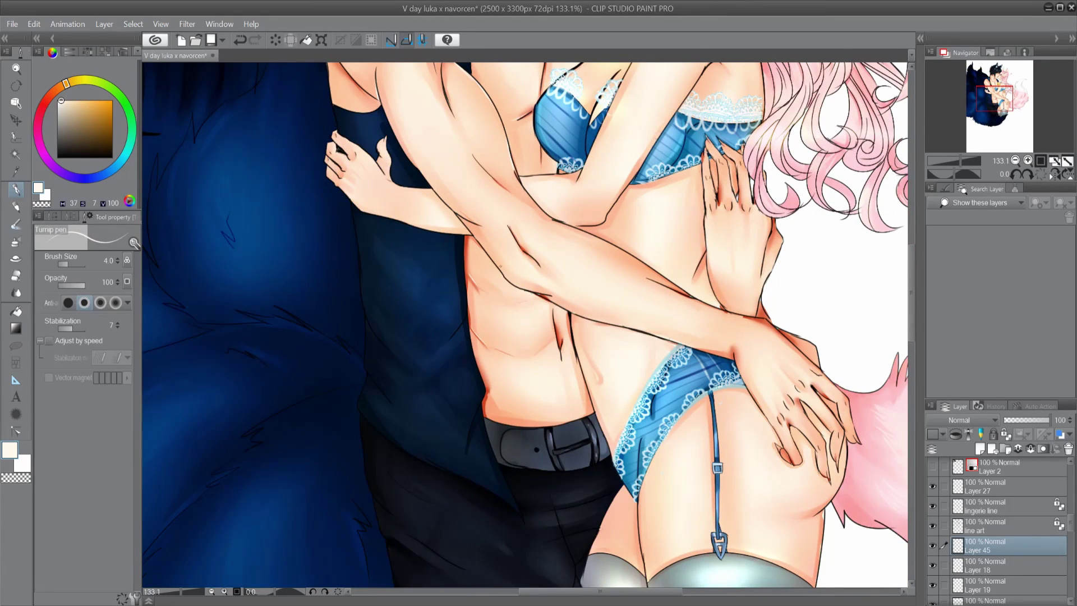
scroll(501, 266, up, 3)
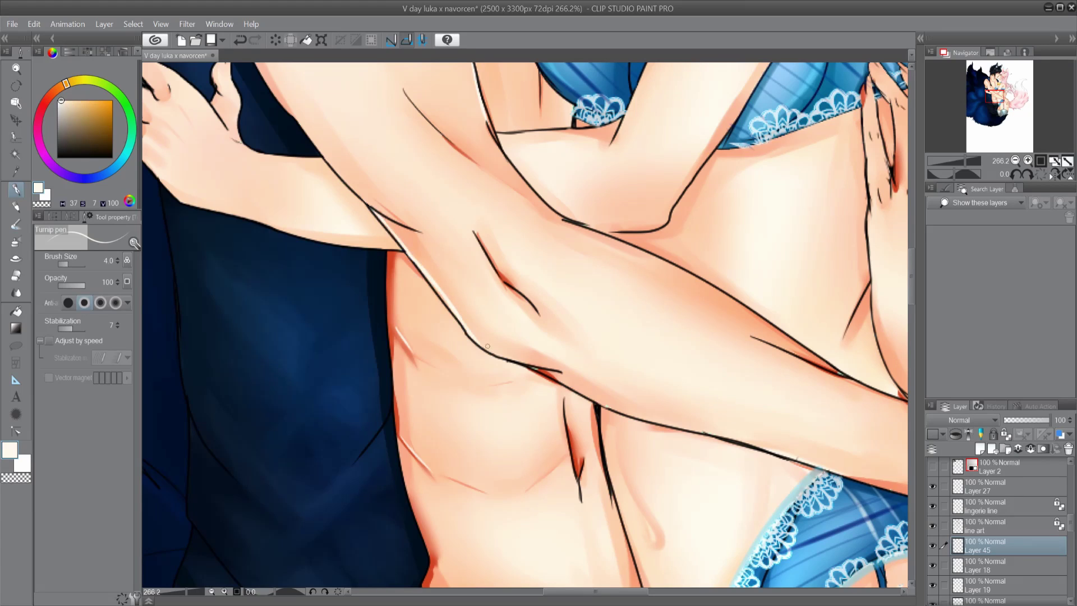
scroll(488, 346, right, 5)
drag(307, 225, 560, 365)
drag(628, 401, 696, 416)
key(ctrl+0)
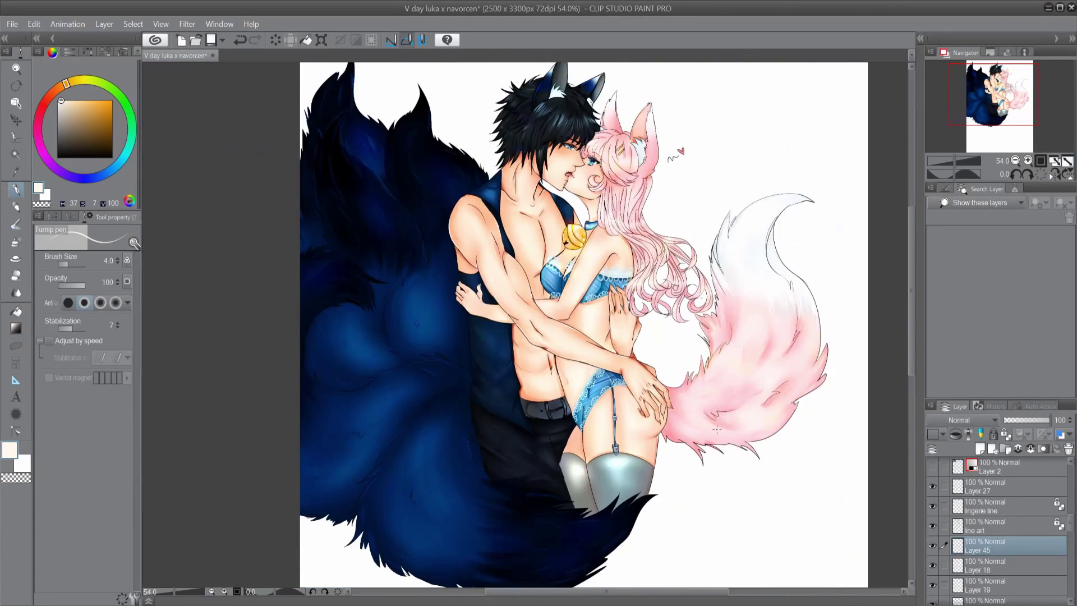
Add pale cream highlights to the wrist, knuckles and fingers of the man's hand on the woman's hip on Layer 45
scroll(500, 256, up, 5)
key(alt+])
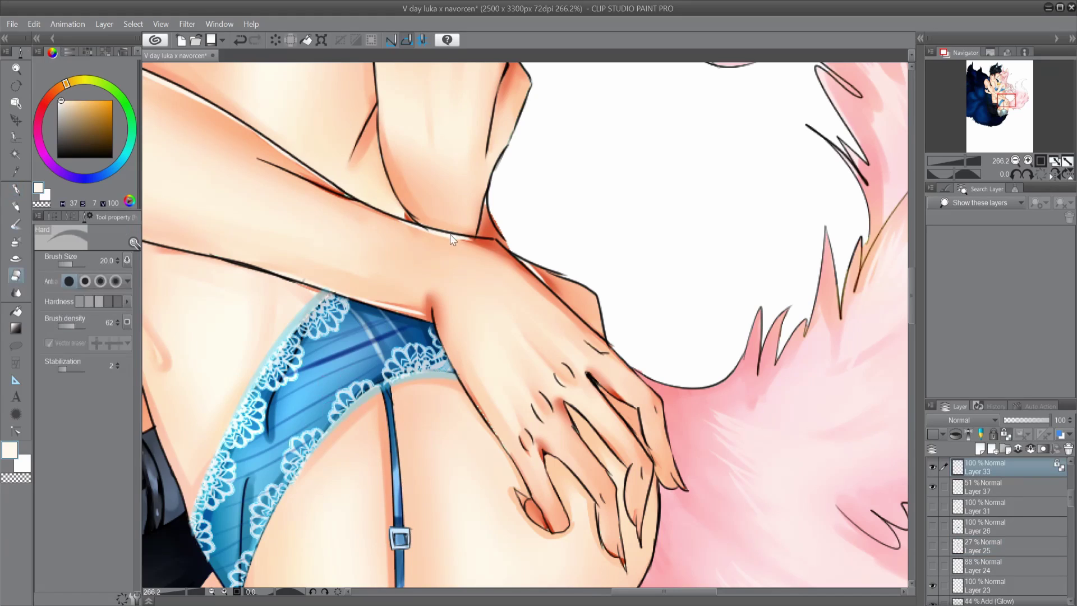
key(alt+[)
drag(417, 239, 482, 252)
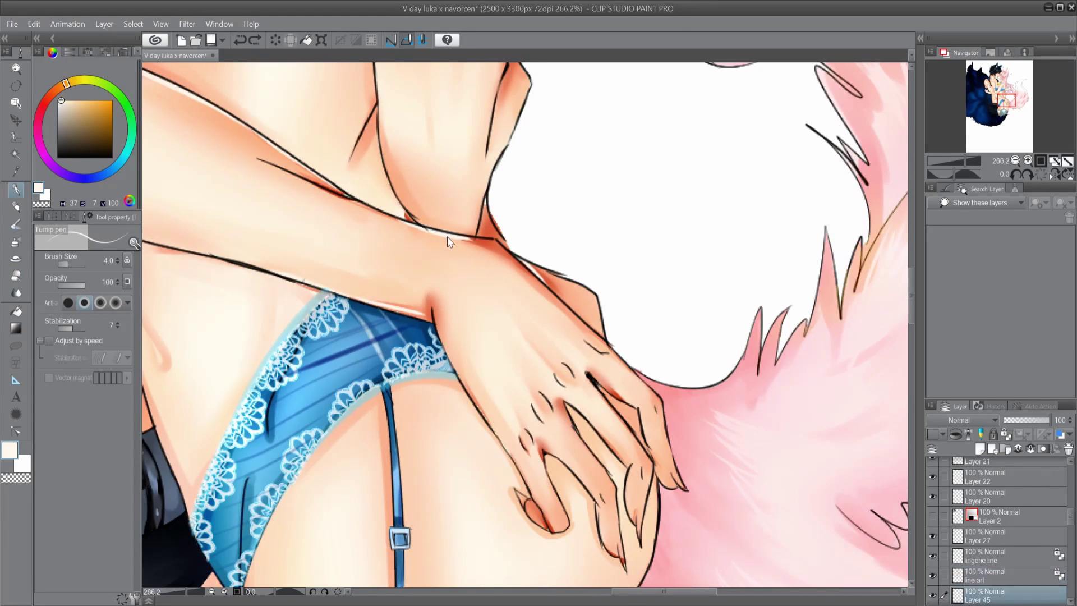
drag(373, 316, 434, 327)
key(ctrl+z)
drag(573, 431, 605, 471)
drag(625, 532, 617, 568)
drag(609, 350, 654, 394)
drag(671, 459, 687, 494)
key(ctrl+z)
drag(613, 351, 666, 412)
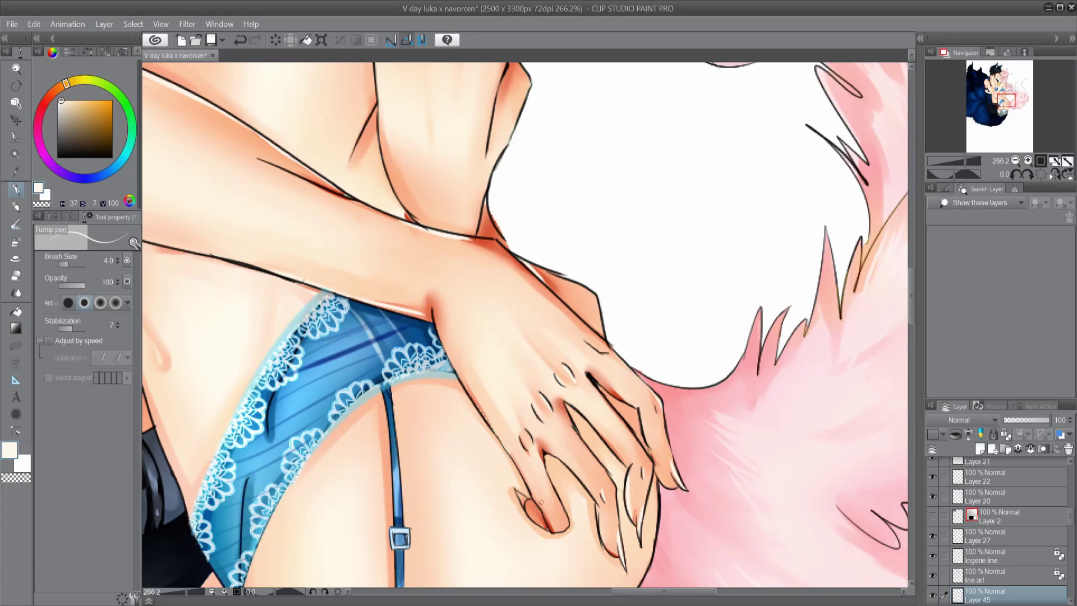
Highlight the raised fingers of the hand at the woman's back with thin pale cream lines on Layer 45
scroll(404, 335, up, 10)
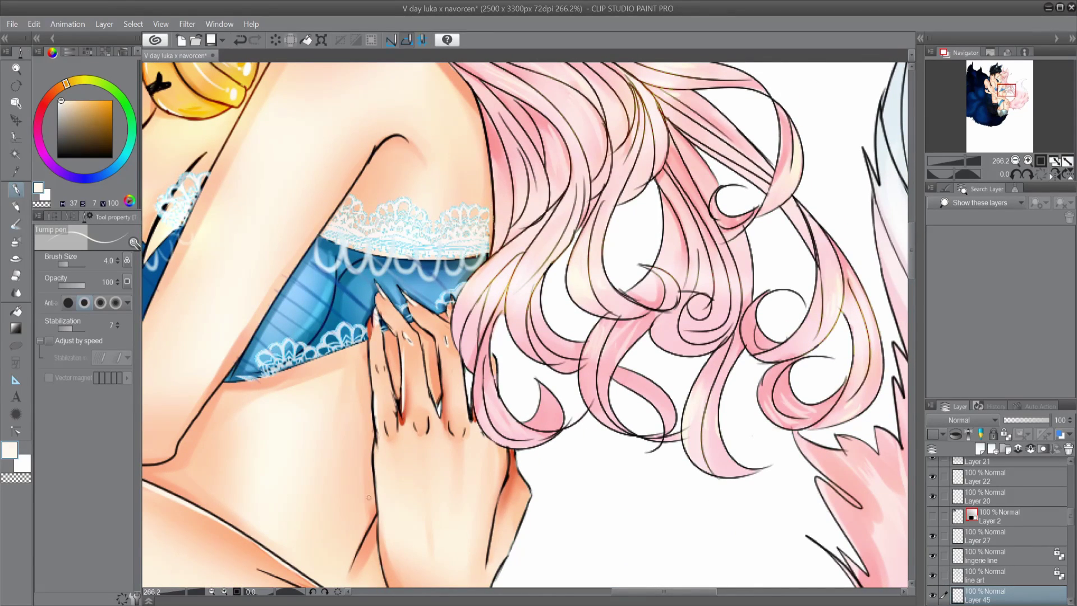
scroll(368, 497, down, 3)
scroll(617, 505, down, 5)
scroll(848, 578, up, 4)
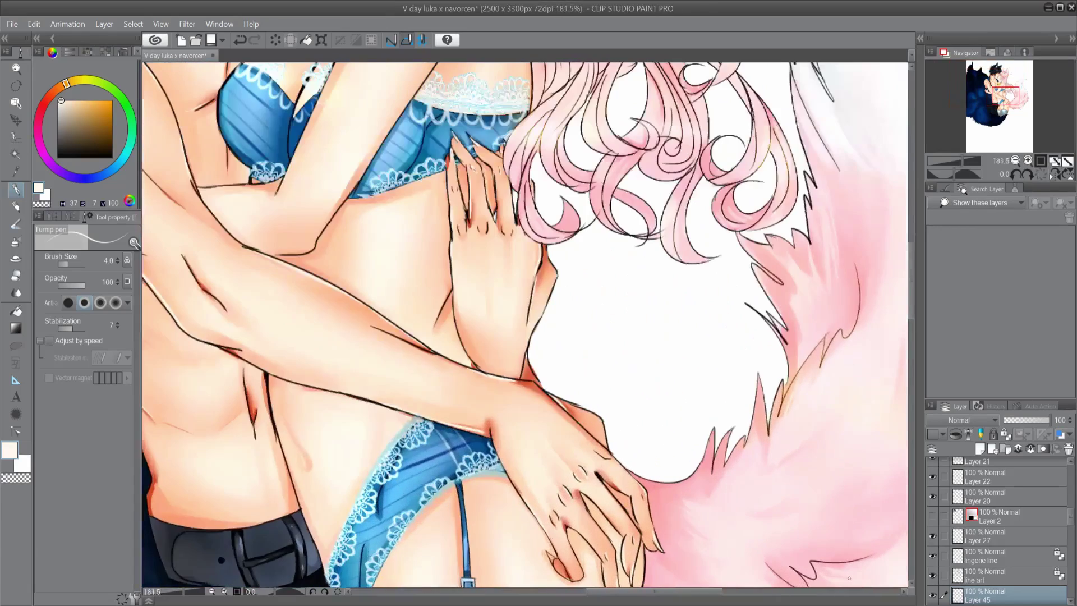
Draw thin white fur strands across the dark blue tails on Layer 46 with the Turnip pen
scroll(849, 577, down, 3)
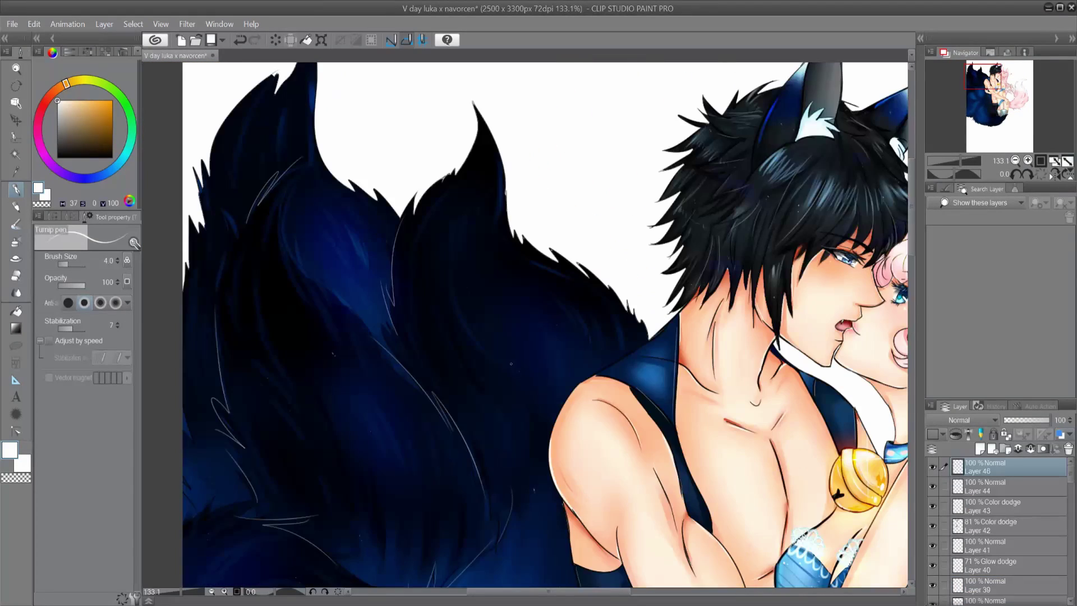
scroll(316, 359, down, 2)
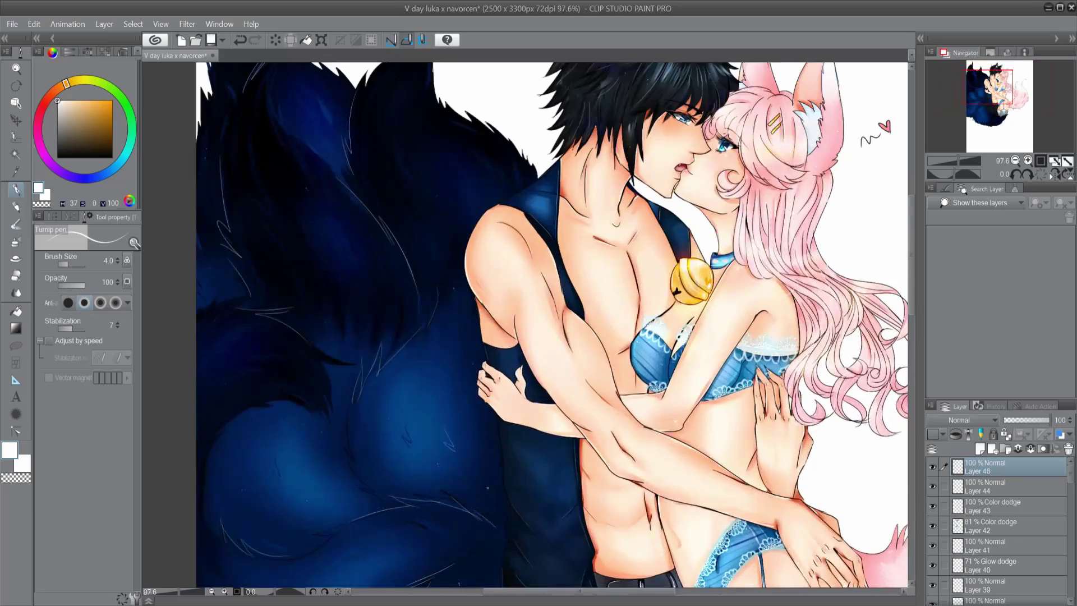
scroll(553, 324, down, 3)
Add fine white fold lines and small sparkle dots to the vest, trousers and lower tails on Layer 46
scroll(553, 324, up, 5)
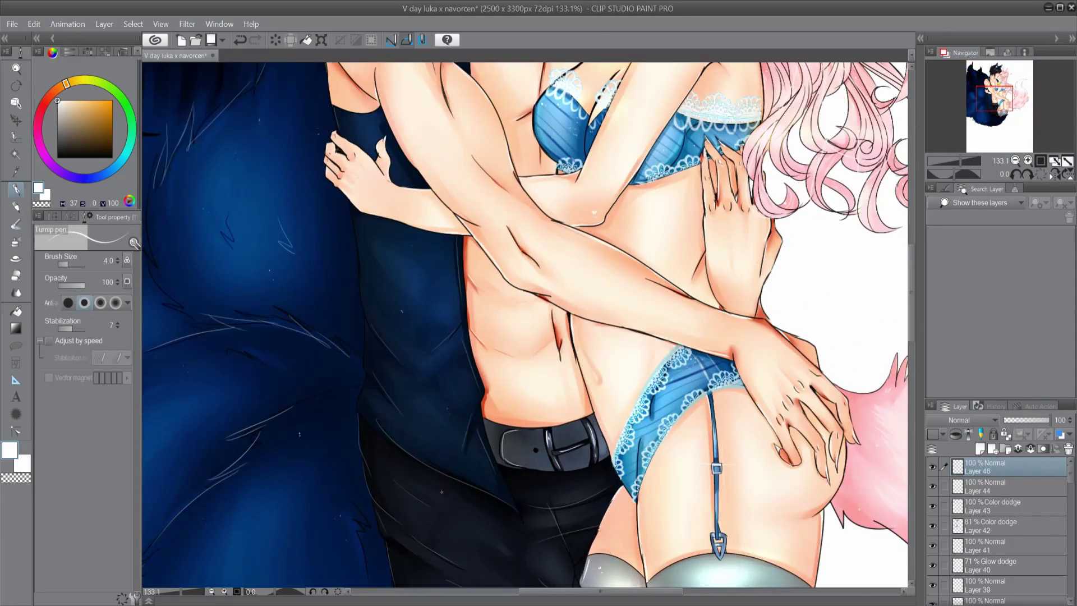
scroll(442, 492, down, 3)
scroll(536, 480, up, 3)
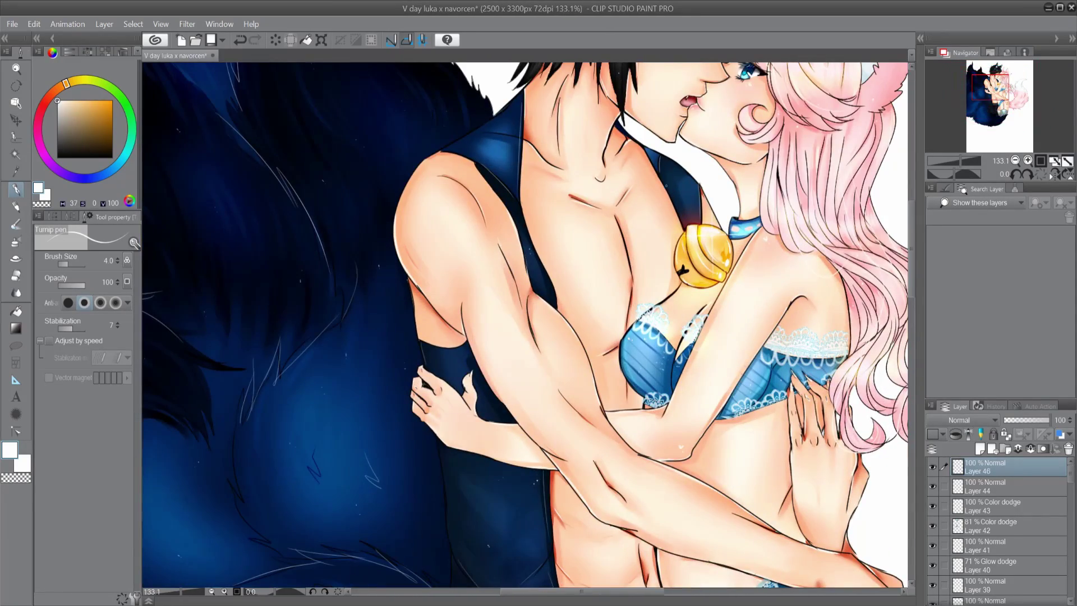
scroll(536, 466, down, 5)
scroll(536, 465, up, 1)
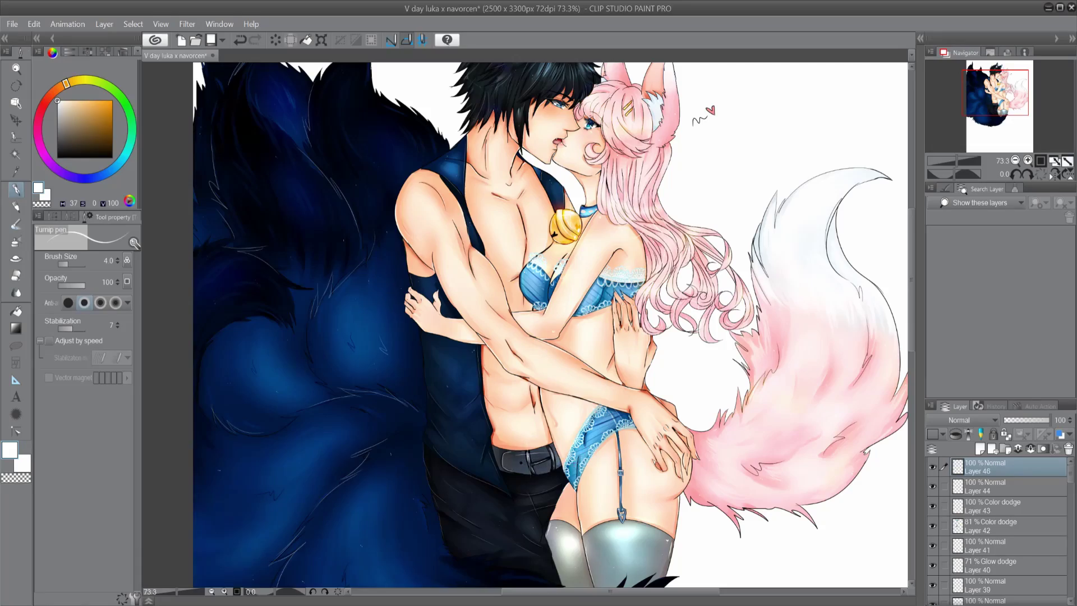
scroll(536, 465, down, 1)
Paint the man's iris dark blue on Layer 47 and set the layer's blending mode to Glow dodge
scroll(571, 167, up, 6)
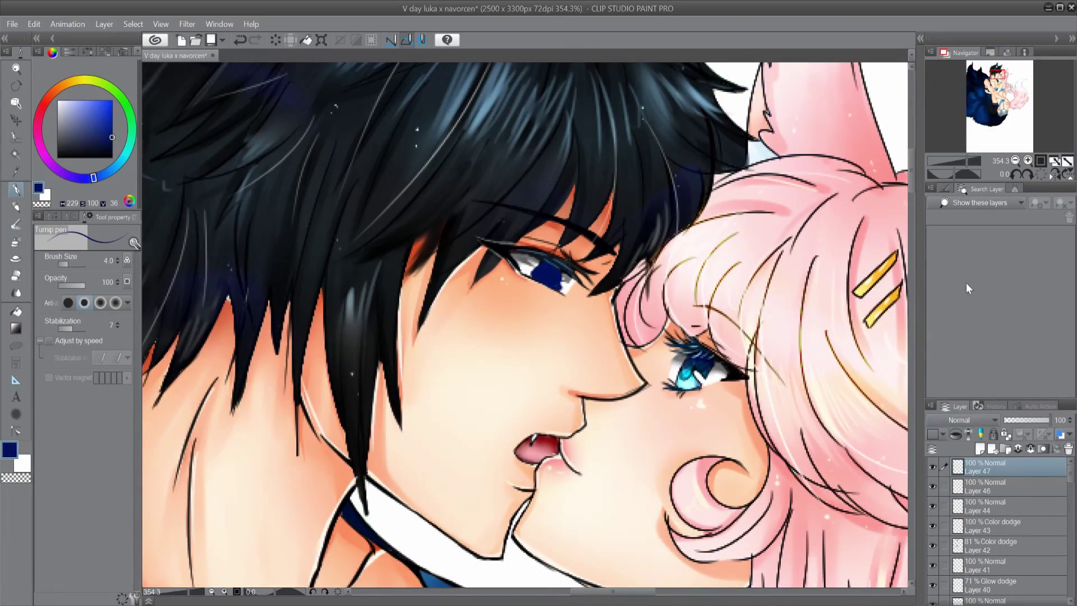
scroll(672, 199, down, 5)
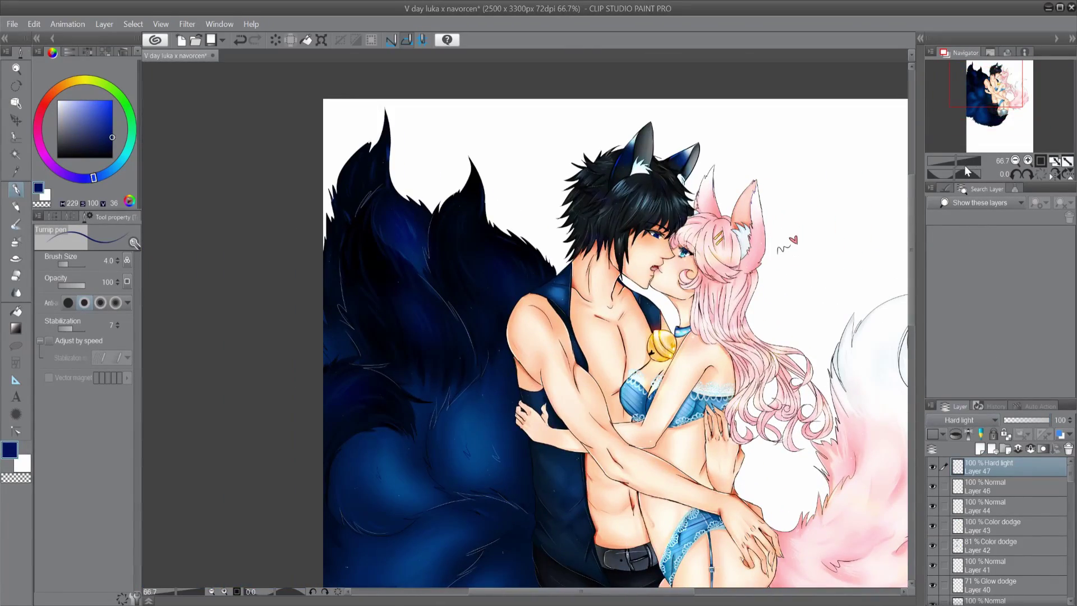
scroll(967, 420, down, 1)
scroll(607, 175, up, 6)
scroll(607, 175, down, 8)
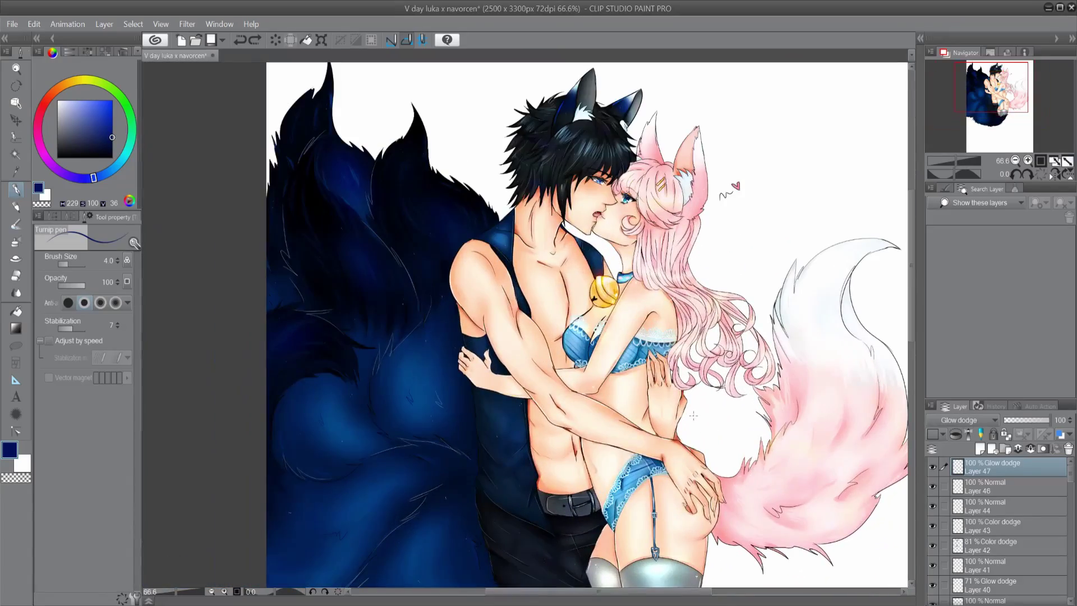
scroll(660, 229, up, 1)
scroll(659, 229, up, 3)
scroll(617, 242, up, 4)
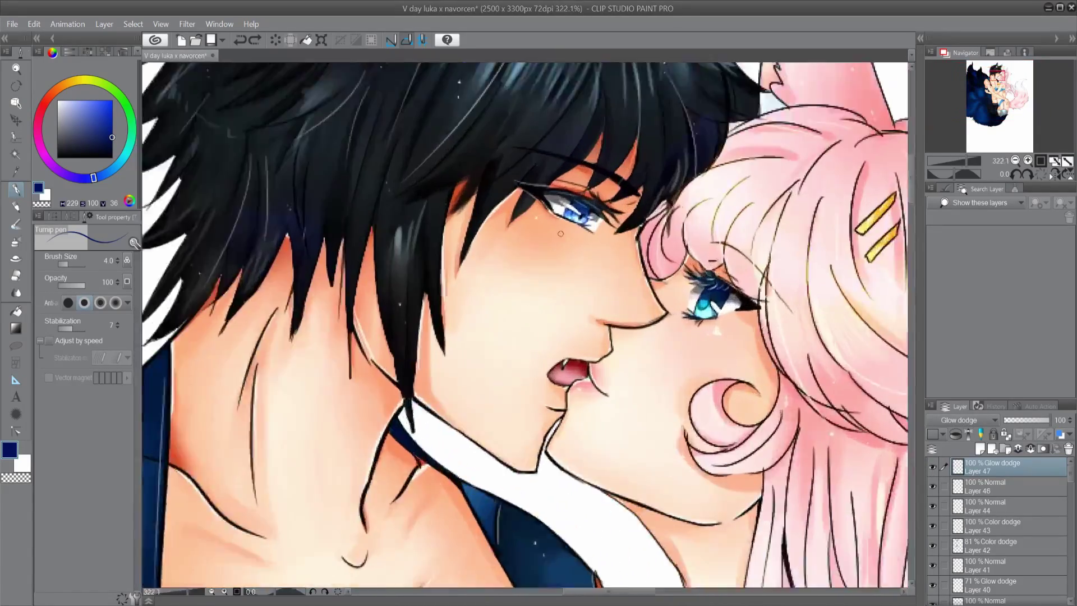
Draw a black pupil in the man's eye on a new normal layer with the Turnip pen
key(ctrl+shift+n)
scroll(617, 241, down, 5)
scroll(532, 228, up, 6)
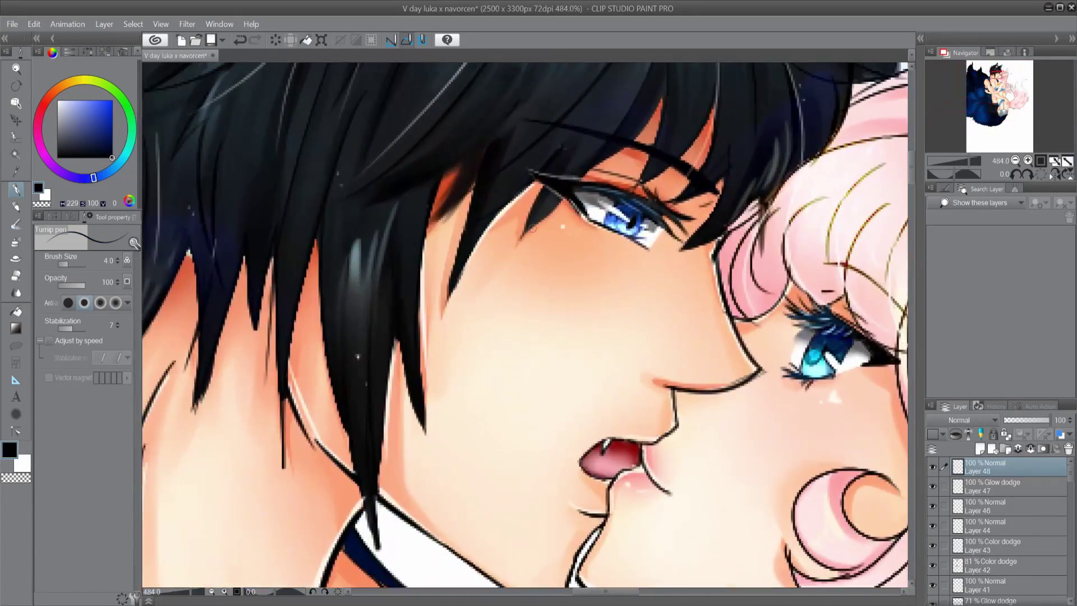
scroll(634, 233, down, 6)
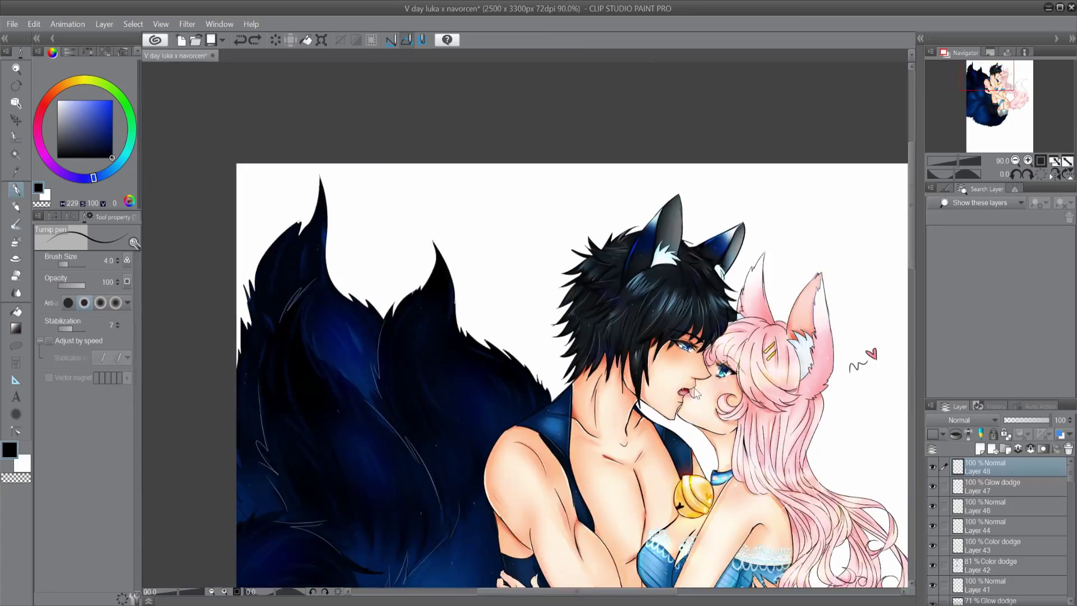
Sample dark blue from the man's eye and lower the pupil layer's opacity to 62%
scroll(690, 347, down, 2)
scroll(690, 348, up, 8)
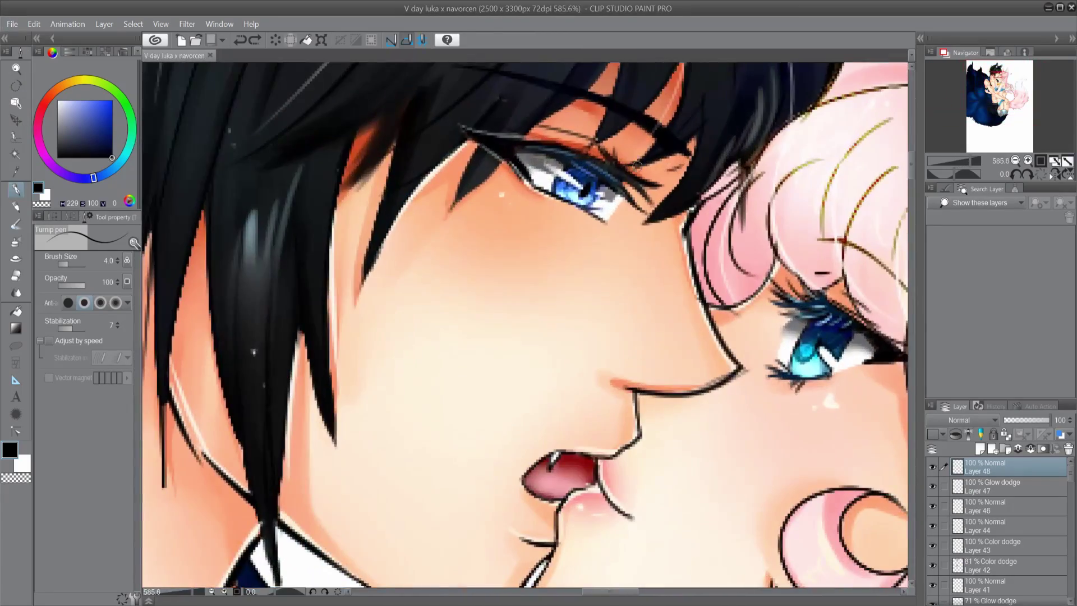
alt+click(566, 185)
scroll(572, 191, down, 7)
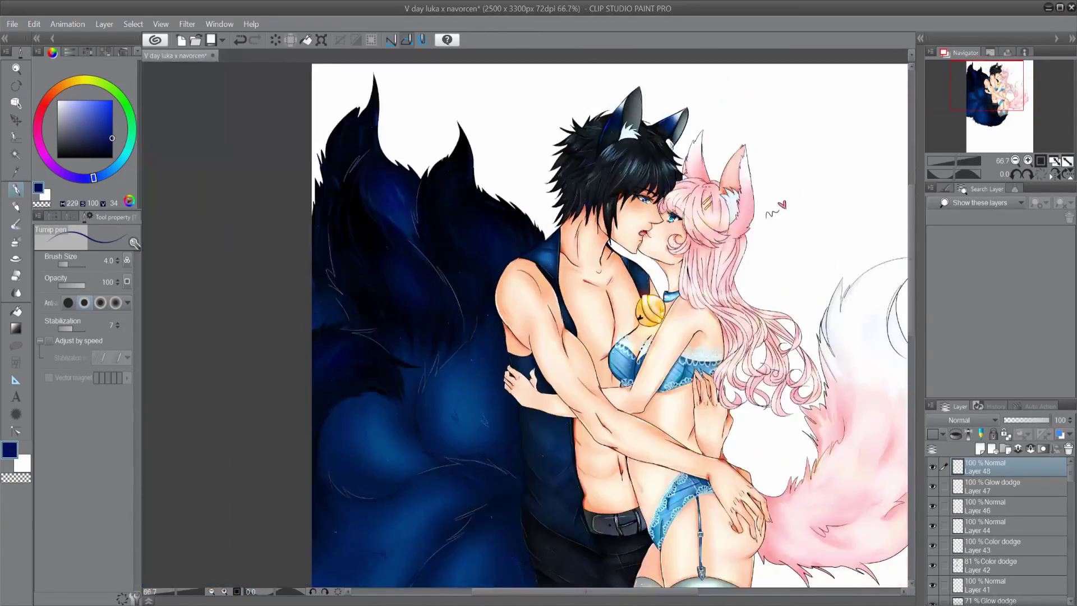
scroll(645, 218, up, 8)
drag(1049, 419, 1030, 420)
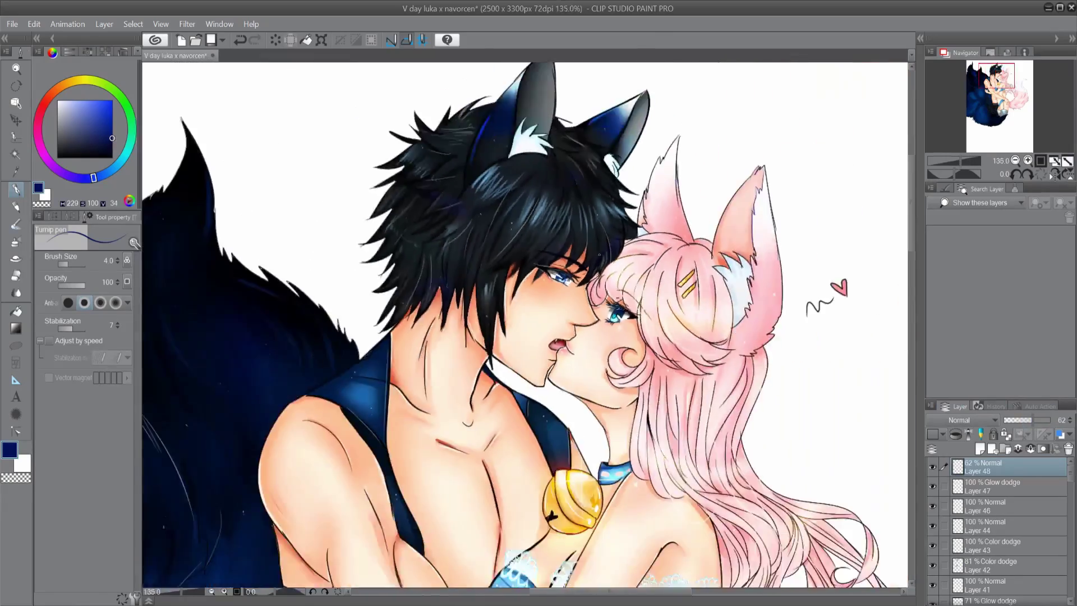
Add a new layer above the pupil layer and sample a light pink from the artwork
scroll(645, 219, down, 4)
scroll(517, 238, up, 1)
scroll(474, 411, down, 5)
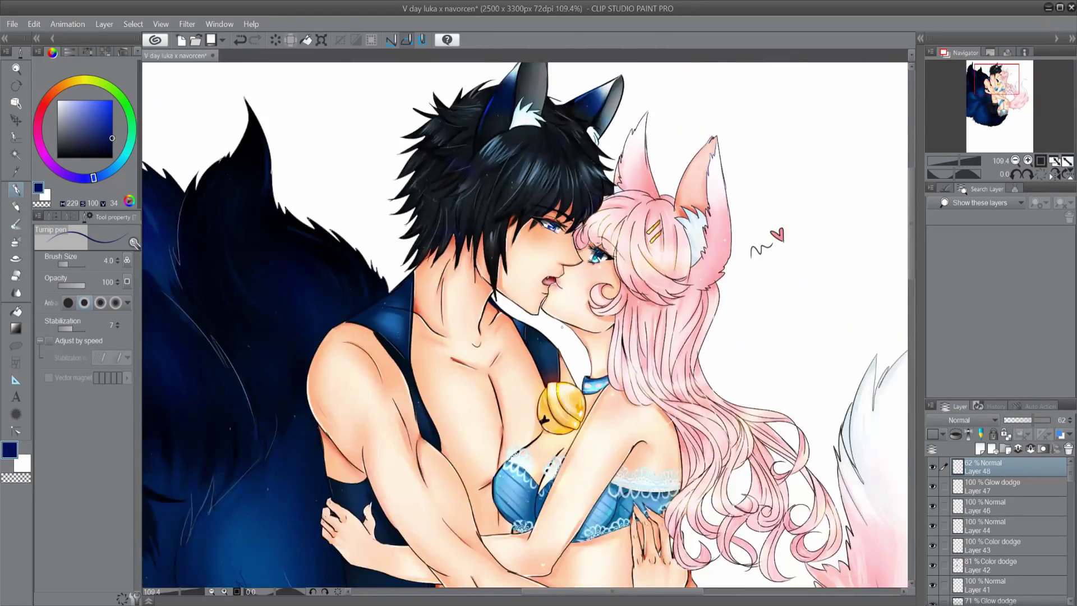
scroll(474, 411, up, 1)
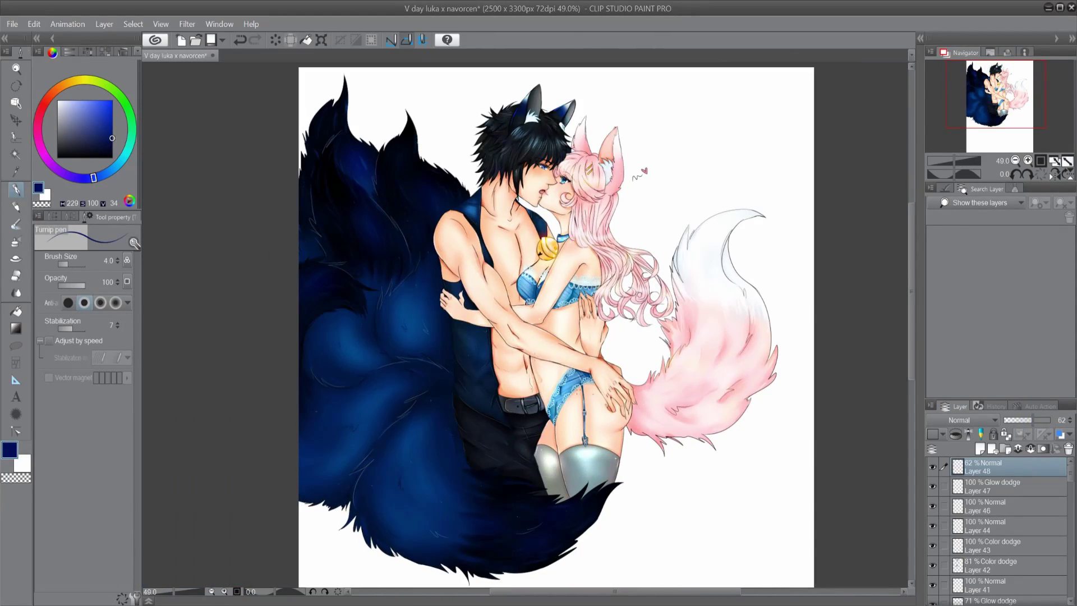
scroll(542, 157, up, 4)
key(ctrl+shift+n)
key(i)
click(729, 365)
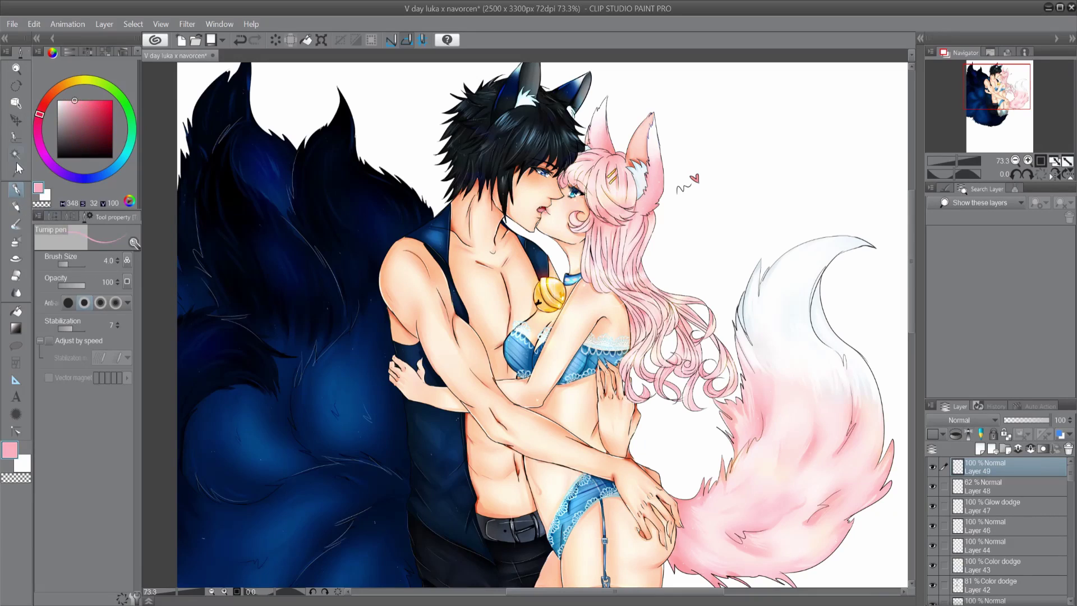
Switch to the Dense watercolor brush and reset the drawing colours to the default black and white
key(b)
click(68, 216)
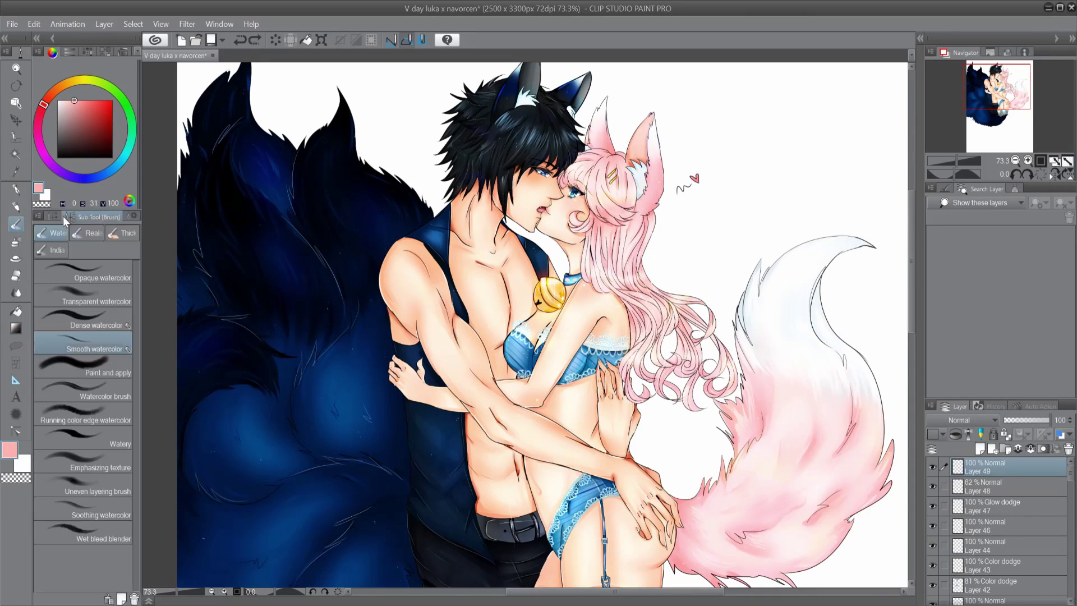
click(96, 322)
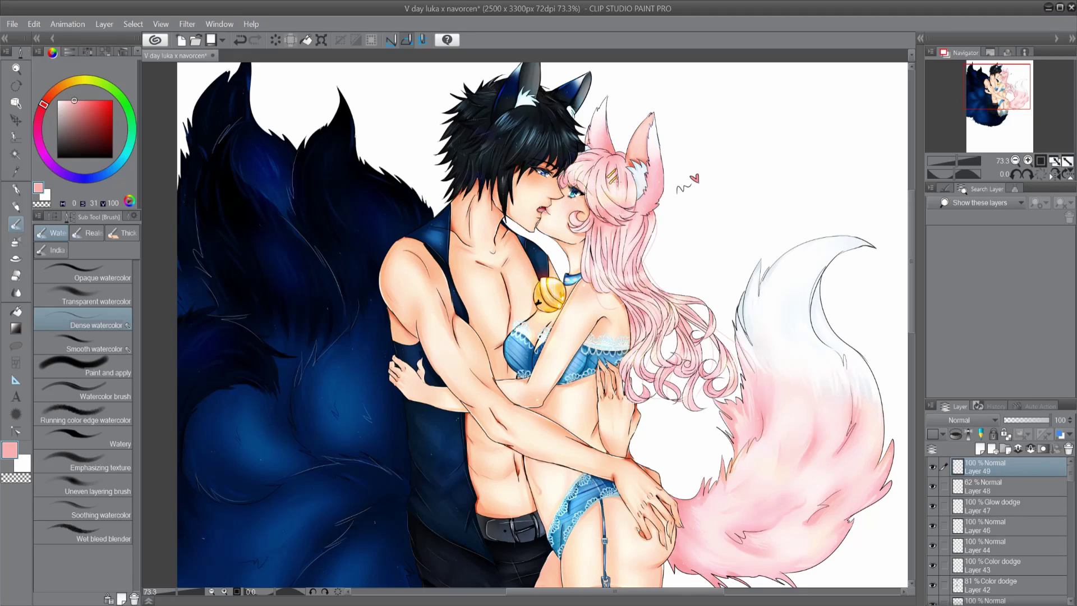
key(d)
scroll(525, 177, up, 5)
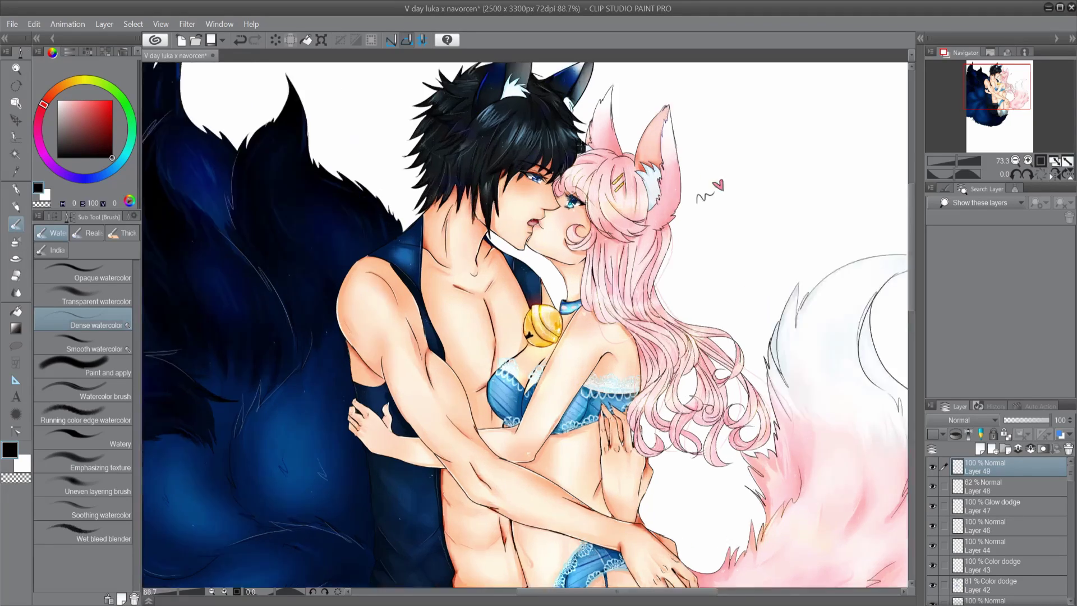
scroll(398, 256, down, 5)
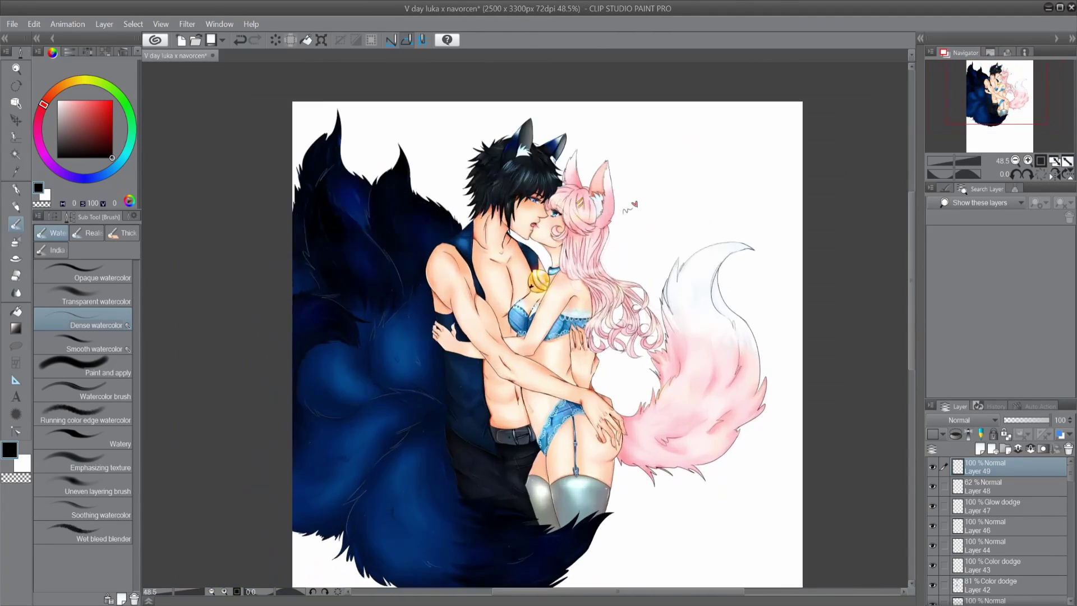